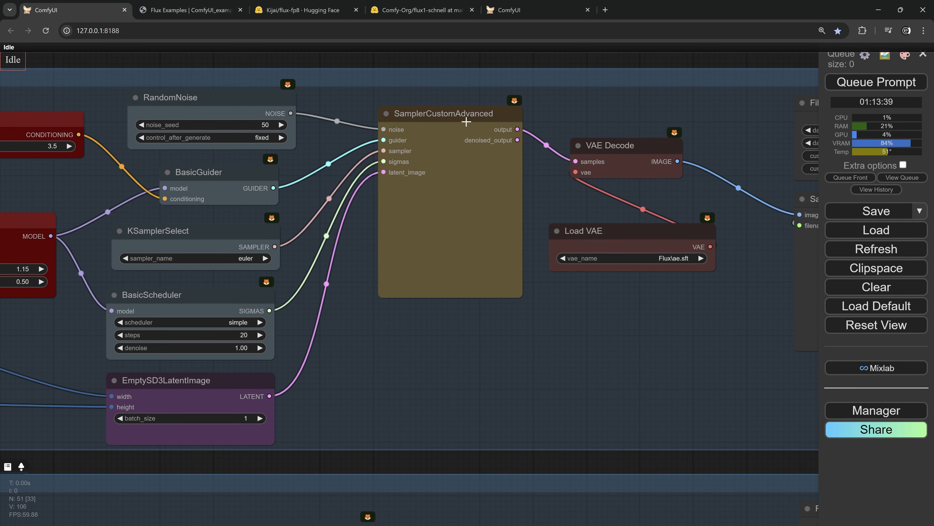
Step: Examine the layout of the DEV, SCHNELL, DEV CHECKPOINT and SCHNELL CHECKPOINT workflow groups, including their loader and sampler nodes
{"action": "scroll", "coordinate": [466, 122], "scroll_direction": "down", "scroll_amount": 7}
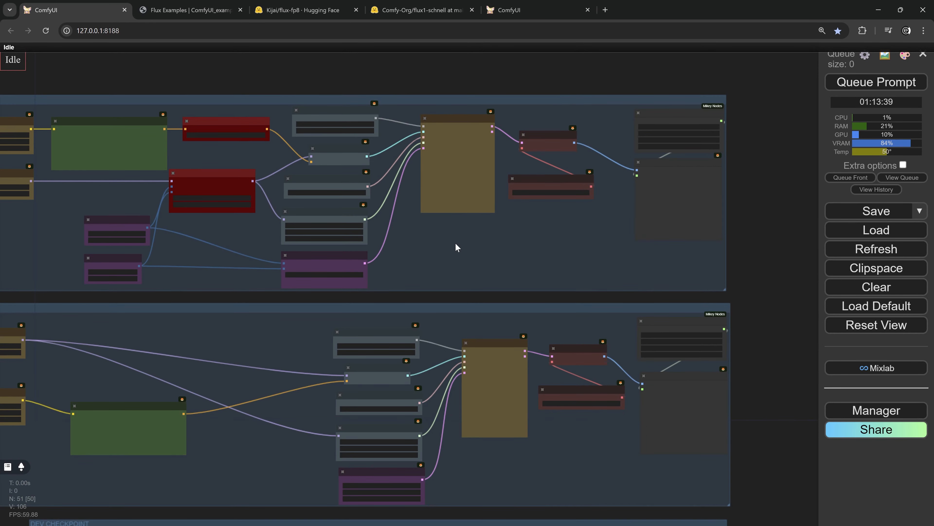
{"action": "left_click_drag", "start_coordinate": [456, 243], "coordinate": [453, 172]}
{"action": "scroll", "coordinate": [485, 265], "scroll_direction": "down", "scroll_amount": 2}
{"action": "left_click_drag", "start_coordinate": [486, 372], "coordinate": [502, 148]}
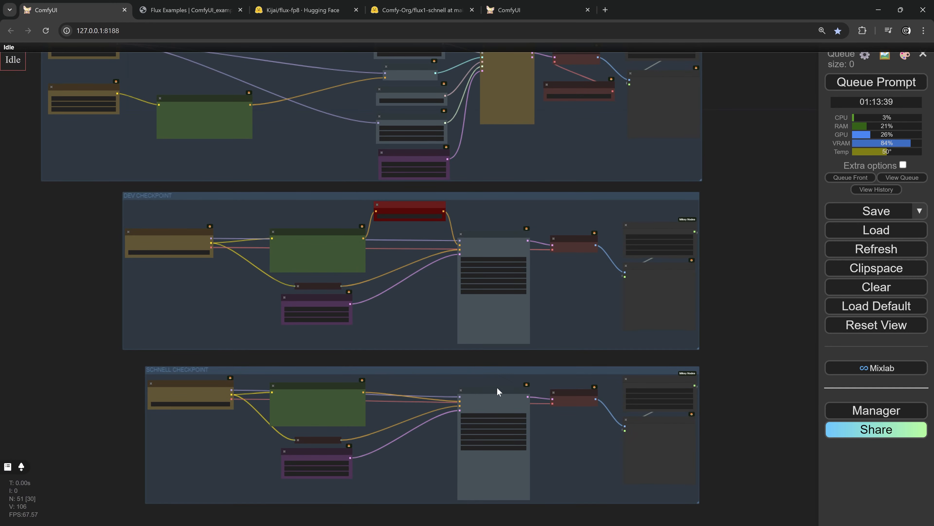
{"action": "left_click_drag", "start_coordinate": [497, 387], "coordinate": [459, 307]}
{"action": "scroll", "coordinate": [460, 309], "scroll_direction": "up", "scroll_amount": 8}
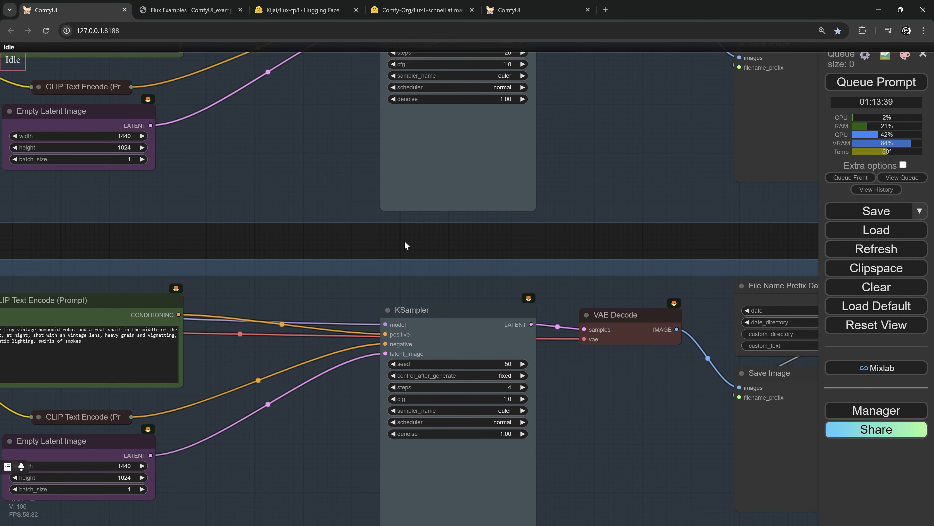
{"action": "scroll", "coordinate": [403, 240], "scroll_direction": "down", "scroll_amount": 7}
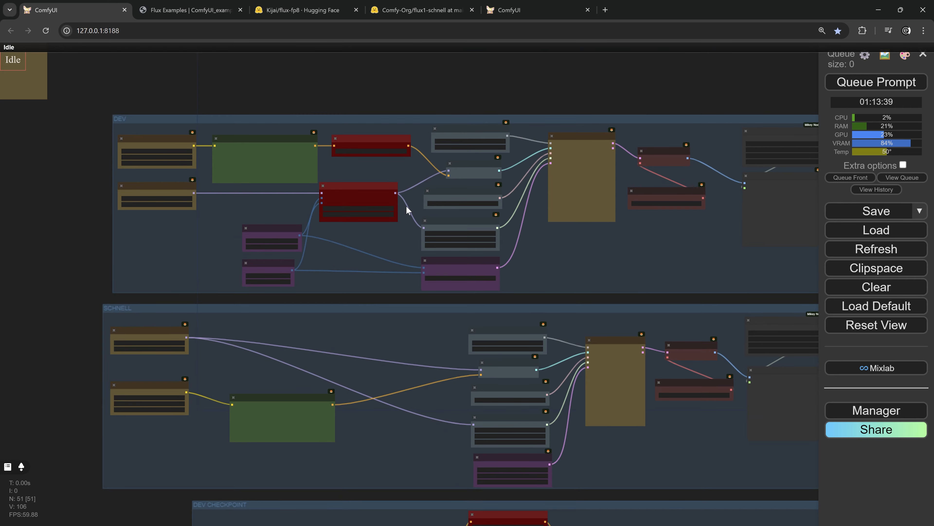
{"action": "scroll", "coordinate": [221, 154], "scroll_direction": "up", "scroll_amount": 3}
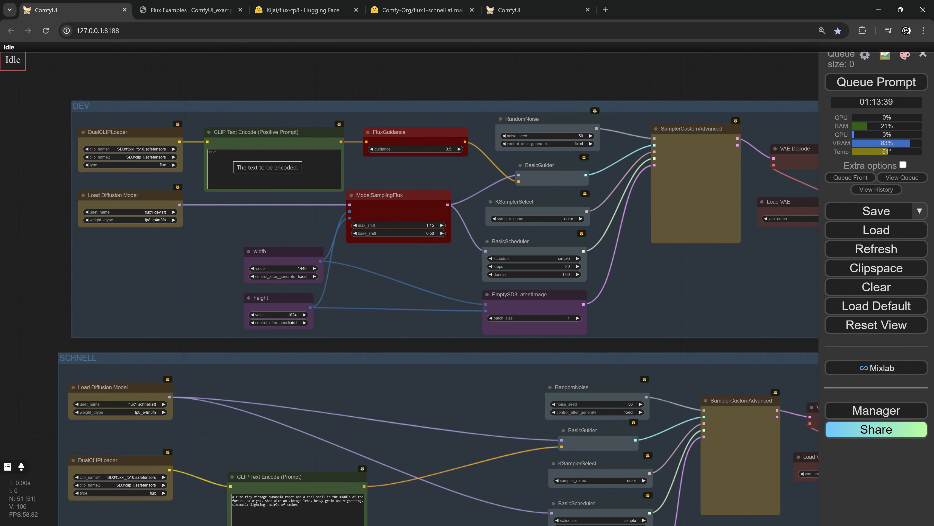
{"action": "scroll", "coordinate": [167, 205], "scroll_direction": "up", "scroll_amount": 4}
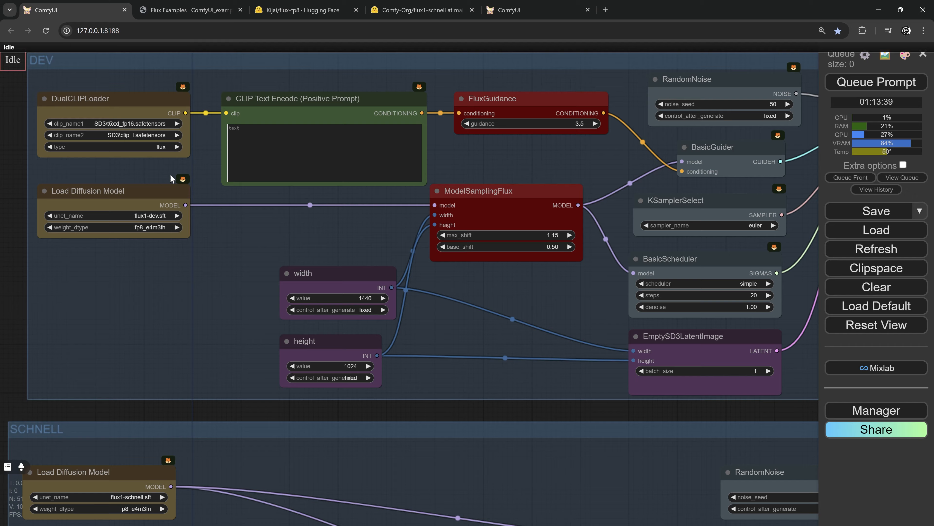
{"action": "scroll", "coordinate": [184, 179], "scroll_direction": "down", "scroll_amount": 5}
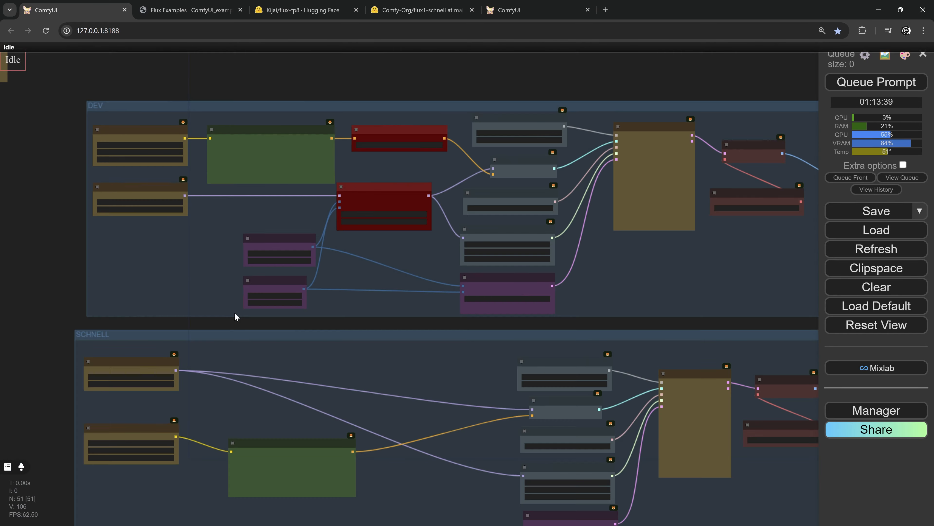
{"action": "left_click_drag", "start_coordinate": [215, 440], "coordinate": [273, 154]}
{"action": "left_click_drag", "start_coordinate": [299, 324], "coordinate": [283, 197]}
{"action": "scroll", "coordinate": [310, 241], "scroll_direction": "up", "scroll_amount": 5}
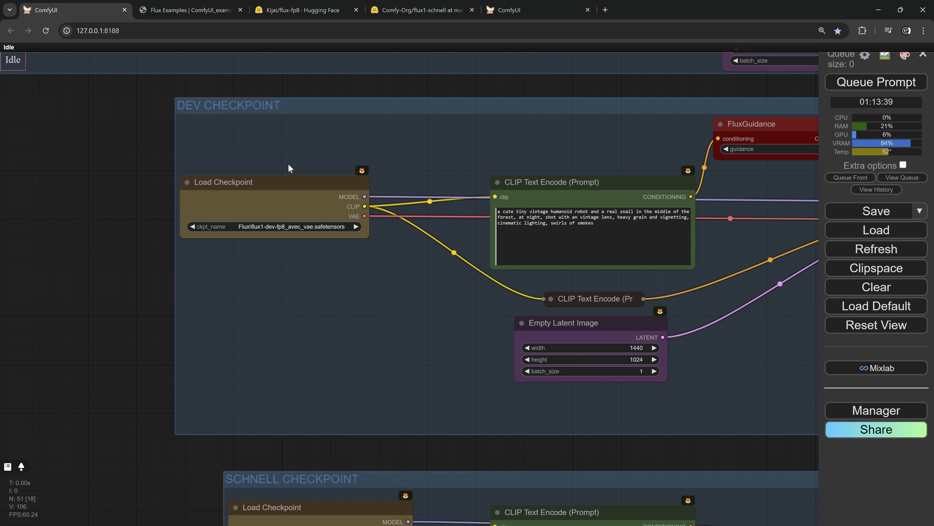
Step: Open the Flux Examples page and review the files to download and the tips for running out of memory
{"action": "left_click", "coordinate": [208, 9]}
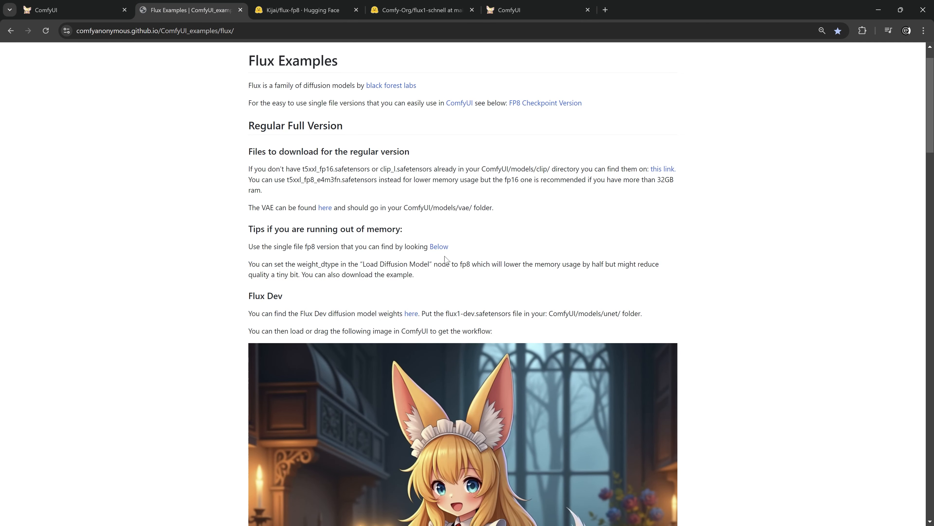
{"action": "scroll", "coordinate": [433, 232], "scroll_direction": "up", "scroll_amount": 1}
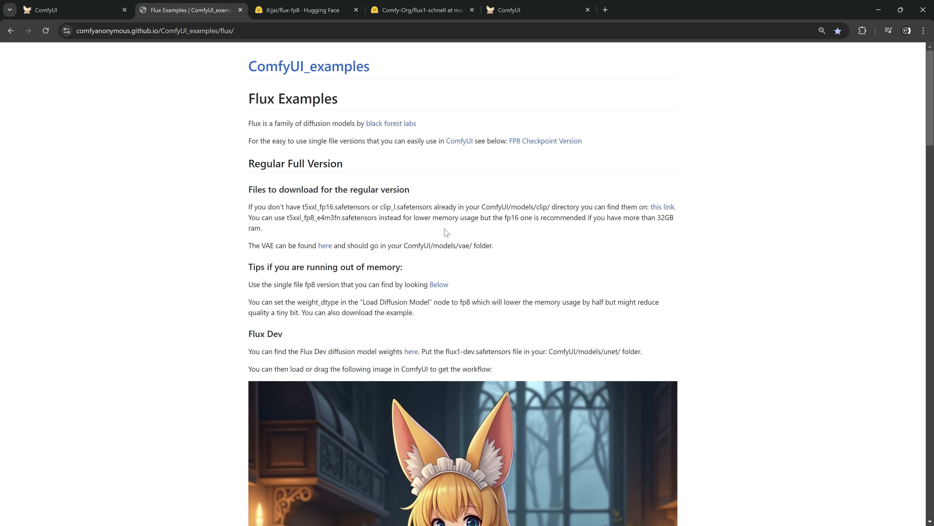
{"action": "scroll", "coordinate": [403, 332], "scroll_direction": "down", "scroll_amount": 4}
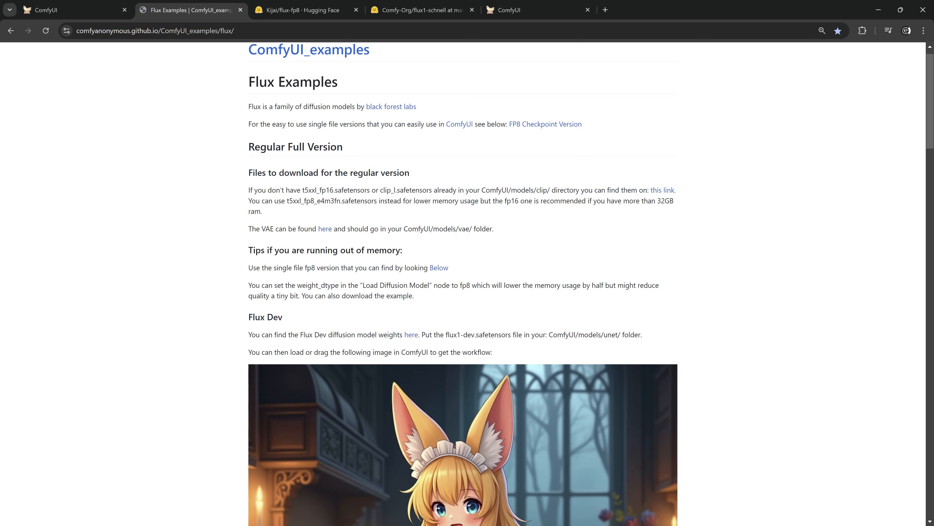
Step: Return to the ComfyUI workflow and examine the model name and weight type settings on the DEV and SCHNELL Load Diffusion Model nodes
{"action": "left_click_drag", "start_coordinate": [404, 333], "coordinate": [413, 136]}
{"action": "left_click_drag", "start_coordinate": [444, 252], "coordinate": [444, 133]}
{"action": "left_click_drag", "start_coordinate": [436, 170], "coordinate": [428, 339]}
{"action": "left_click_drag", "start_coordinate": [277, 162], "coordinate": [296, 262]}
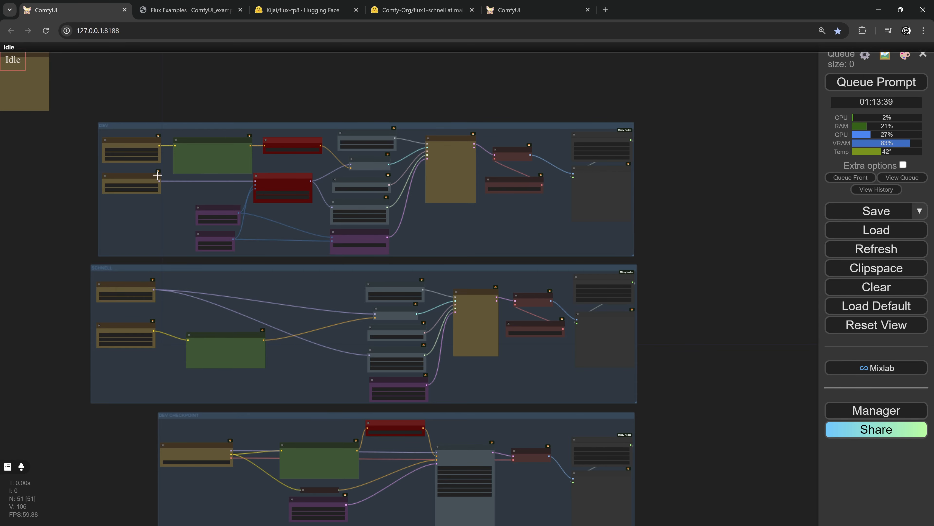
{"action": "scroll", "coordinate": [158, 177], "scroll_direction": "up", "scroll_amount": 10}
{"action": "scroll", "coordinate": [137, 231], "scroll_direction": "up", "scroll_amount": 3}
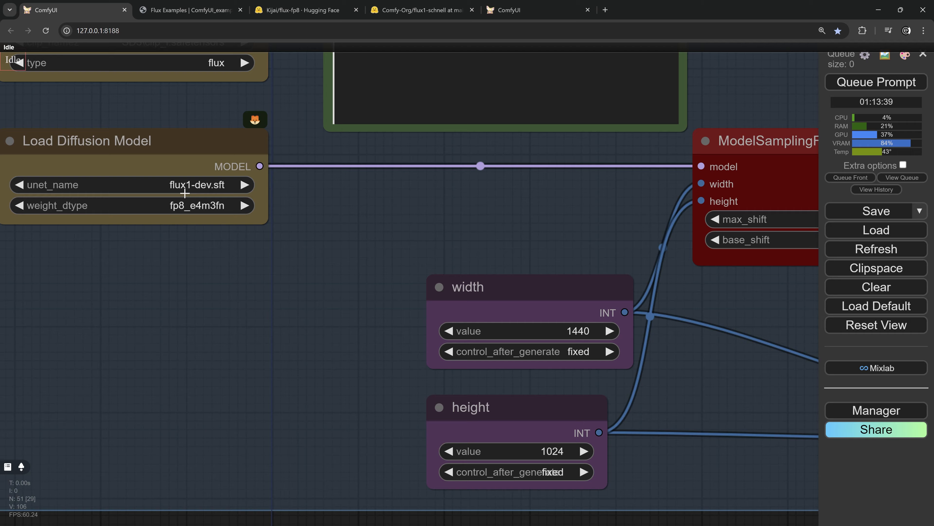
{"action": "scroll", "coordinate": [194, 191], "scroll_direction": "down", "scroll_amount": 5}
{"action": "left_click_drag", "start_coordinate": [199, 457], "coordinate": [281, 255]}
{"action": "scroll", "coordinate": [282, 255], "scroll_direction": "up", "scroll_amount": 5}
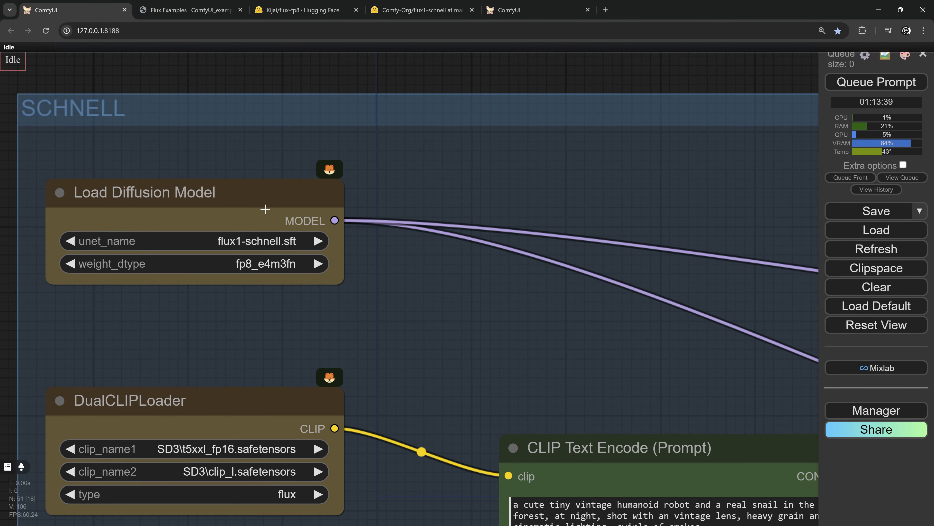
{"action": "scroll", "coordinate": [266, 206], "scroll_direction": "down", "scroll_amount": 4}
{"action": "scroll", "coordinate": [269, 214], "scroll_direction": "up", "scroll_amount": 4}
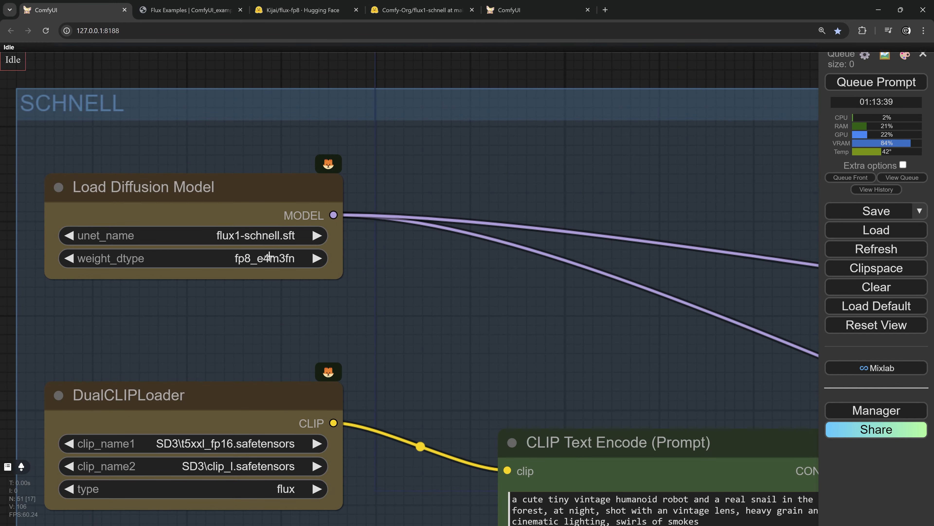
{"action": "scroll", "coordinate": [289, 221], "scroll_direction": "down", "scroll_amount": 5}
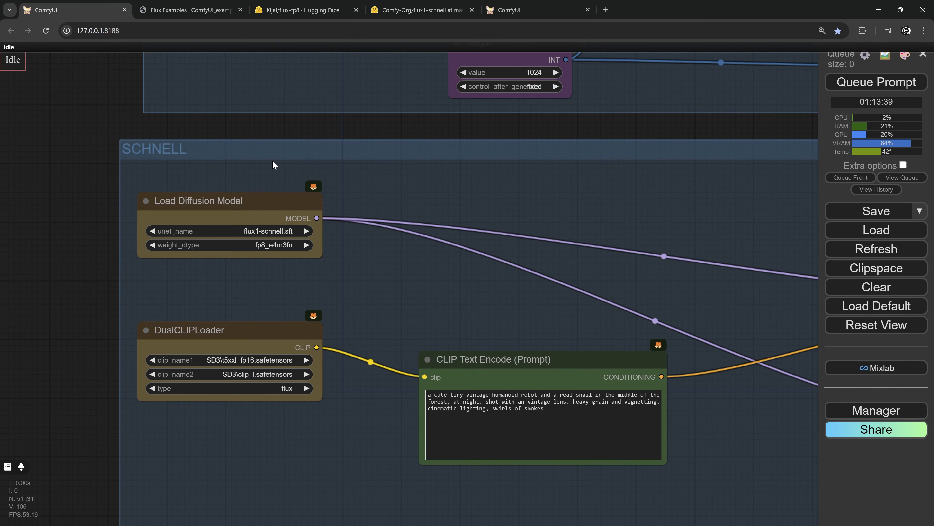
Step: Compare the nodes and wiring of the DEV group with those of the SCHNELL group
{"action": "left_click_drag", "start_coordinate": [272, 161], "coordinate": [262, 449]}
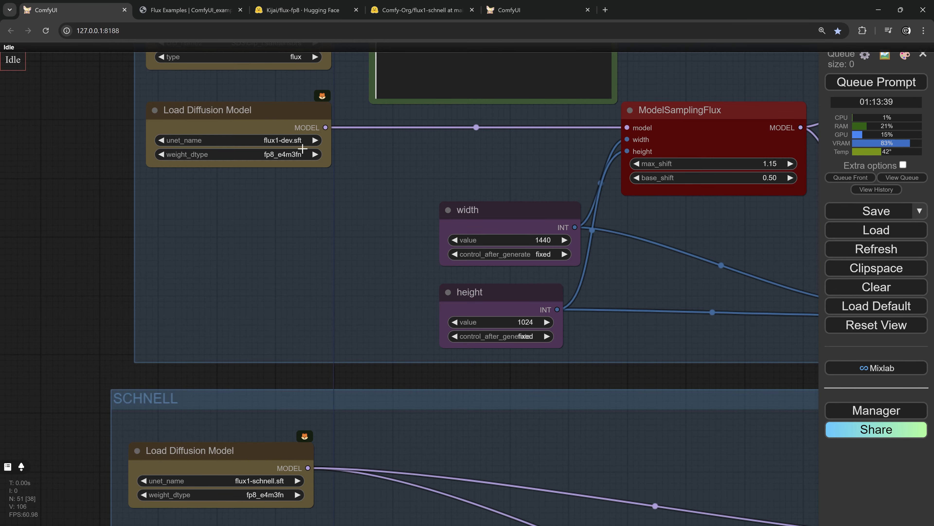
{"action": "left_click_drag", "start_coordinate": [374, 169], "coordinate": [339, 284]}
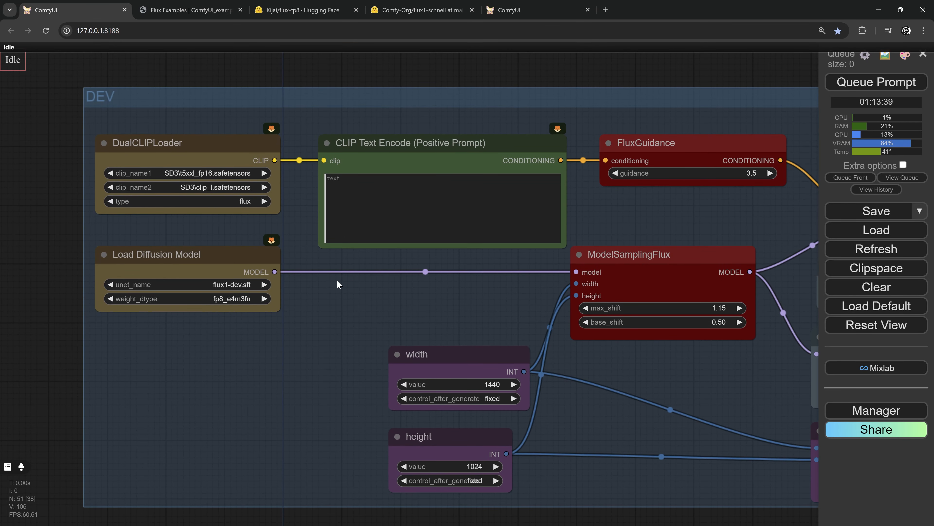
{"action": "scroll", "coordinate": [344, 265], "scroll_direction": "down", "scroll_amount": 3}
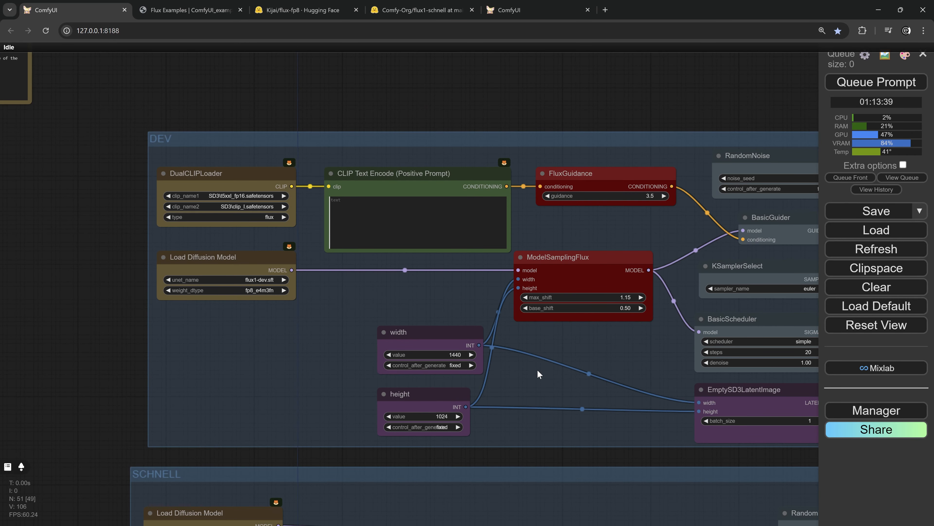
{"action": "left_click_drag", "start_coordinate": [538, 372], "coordinate": [418, 161]}
{"action": "left_click_drag", "start_coordinate": [383, 252], "coordinate": [432, 195]}
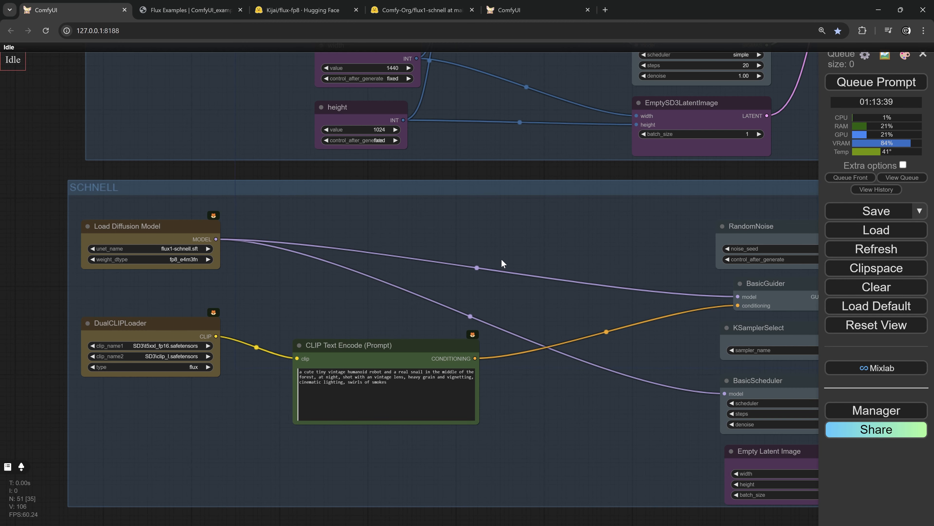
{"action": "scroll", "coordinate": [503, 257], "scroll_direction": "down", "scroll_amount": 3}
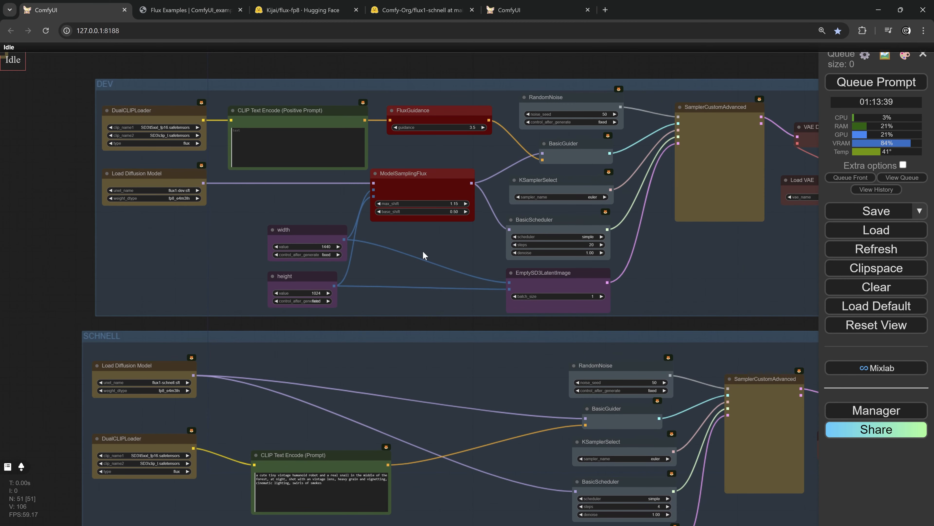
Step: Show the available weight_dtype options on the DEV group's Load Diffusion Model node
{"action": "scroll", "coordinate": [168, 217], "scroll_direction": "up", "scroll_amount": 8}
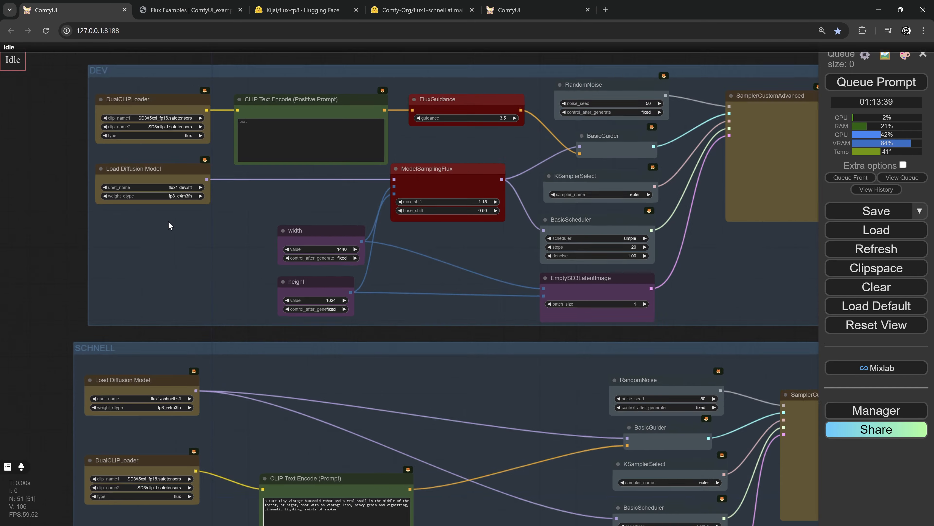
{"action": "scroll", "coordinate": [144, 201], "scroll_direction": "up", "scroll_amount": 2}
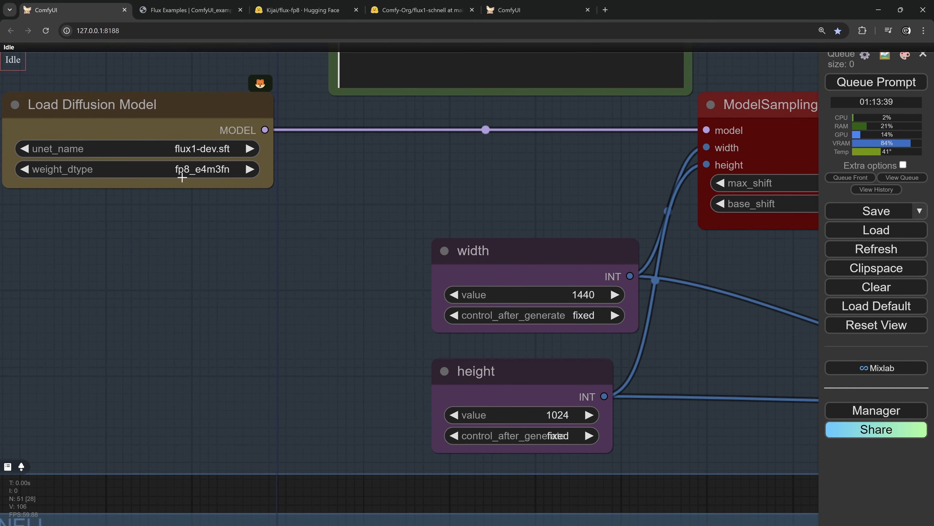
{"action": "left_click", "coordinate": [199, 177]}
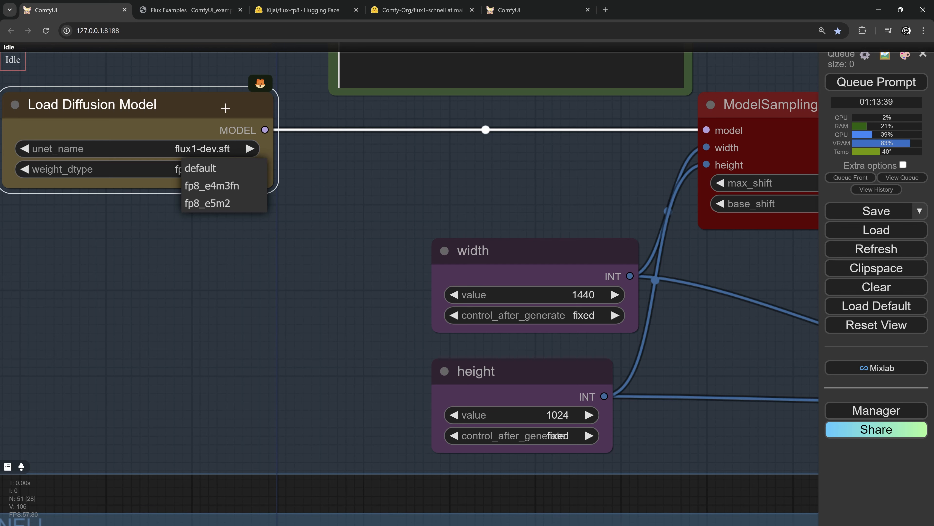
Step: Examine the Load Checkpoint node in the DEV CHECKPOINT group and the checkpoint file it uses
{"action": "scroll", "coordinate": [257, 244], "scroll_direction": "down", "scroll_amount": 5}
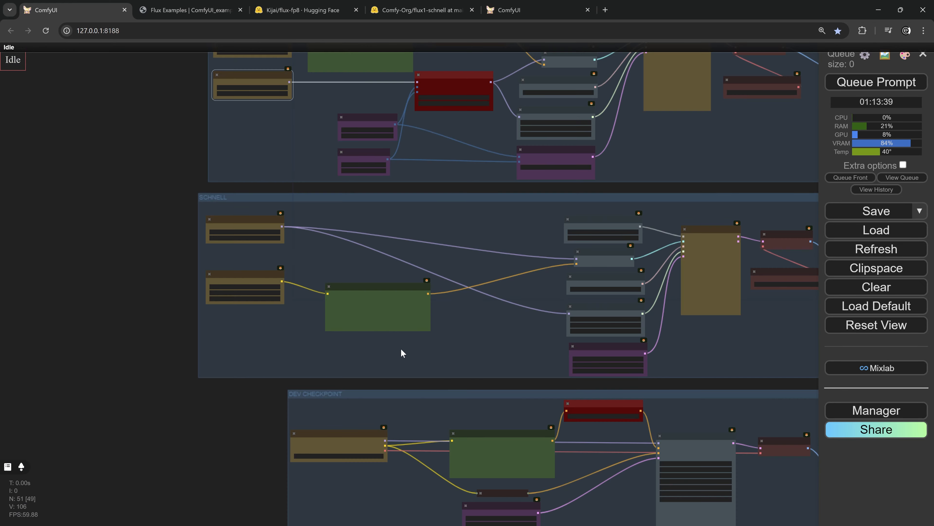
{"action": "scroll", "coordinate": [370, 216], "scroll_direction": "up", "scroll_amount": 5}
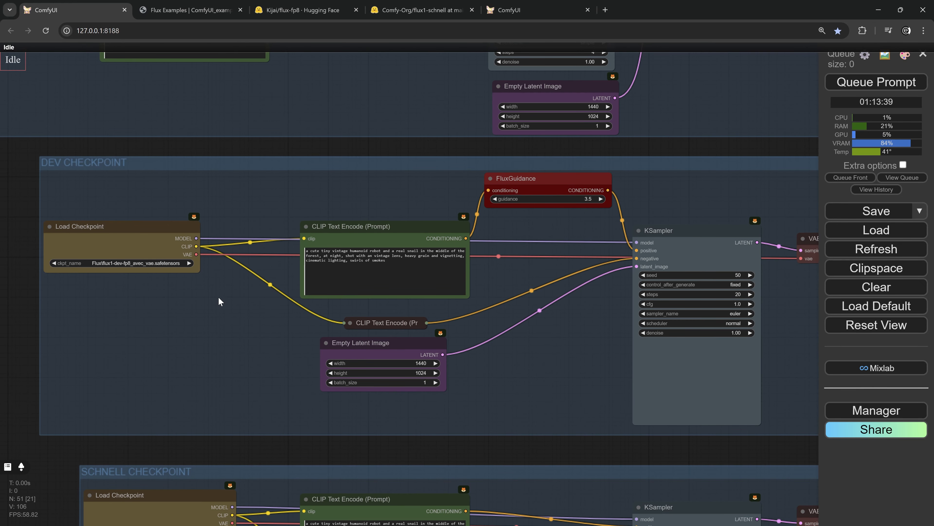
{"action": "scroll", "coordinate": [130, 274], "scroll_direction": "up", "scroll_amount": 3}
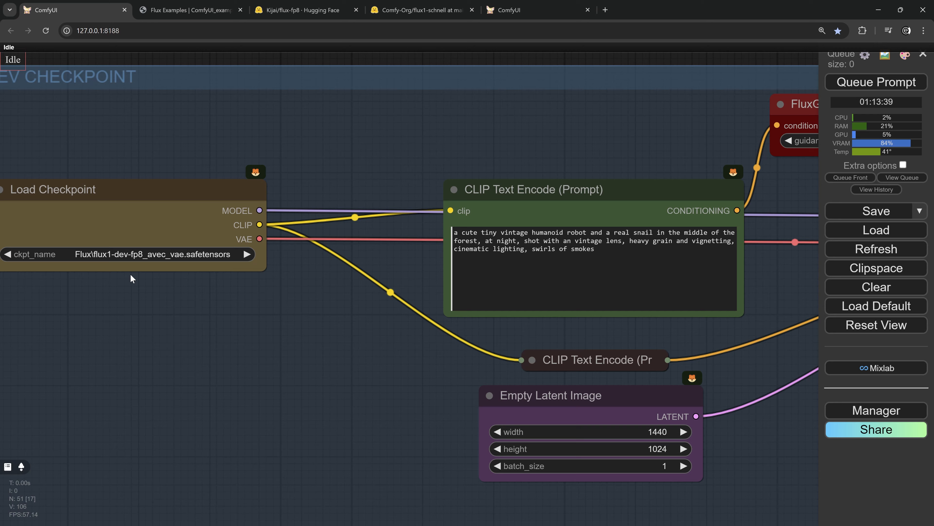
Step: Select the SCHNELL group's SamplerCustomAdvanced node and examine the nodes connected to its inputs
{"action": "scroll", "coordinate": [366, 307], "scroll_direction": "down", "scroll_amount": 5}
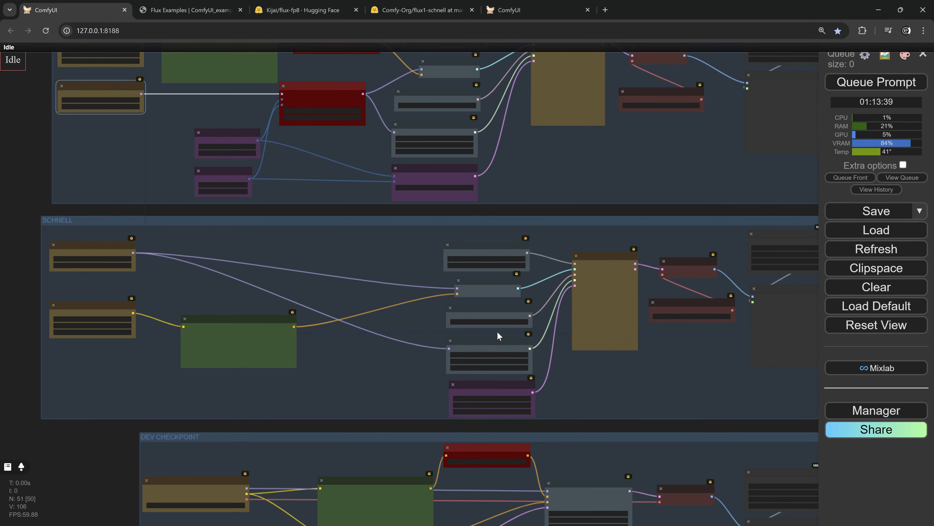
{"action": "scroll", "coordinate": [498, 332], "scroll_direction": "up", "scroll_amount": 2}
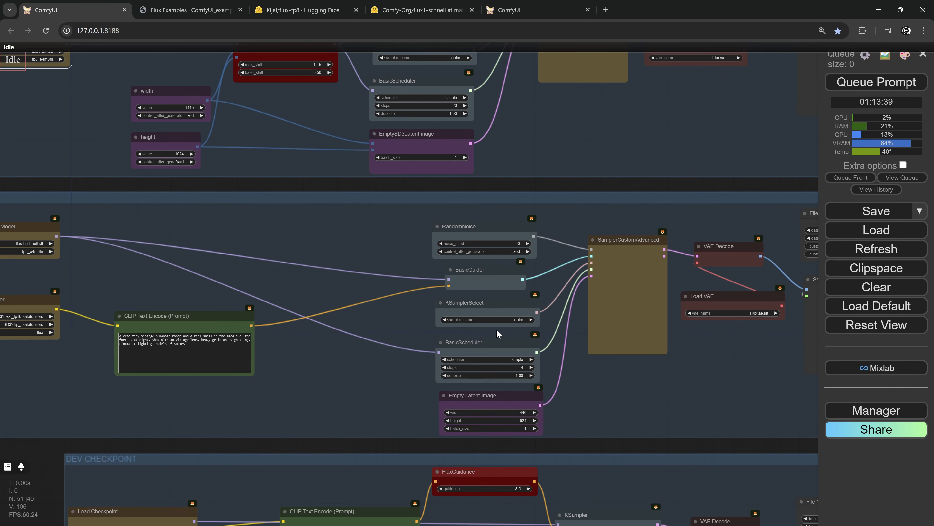
{"action": "left_click_drag", "start_coordinate": [596, 355], "coordinate": [422, 305]}
{"action": "scroll", "coordinate": [442, 284], "scroll_direction": "up", "scroll_amount": 4}
{"action": "scroll", "coordinate": [463, 239], "scroll_direction": "up", "scroll_amount": 4}
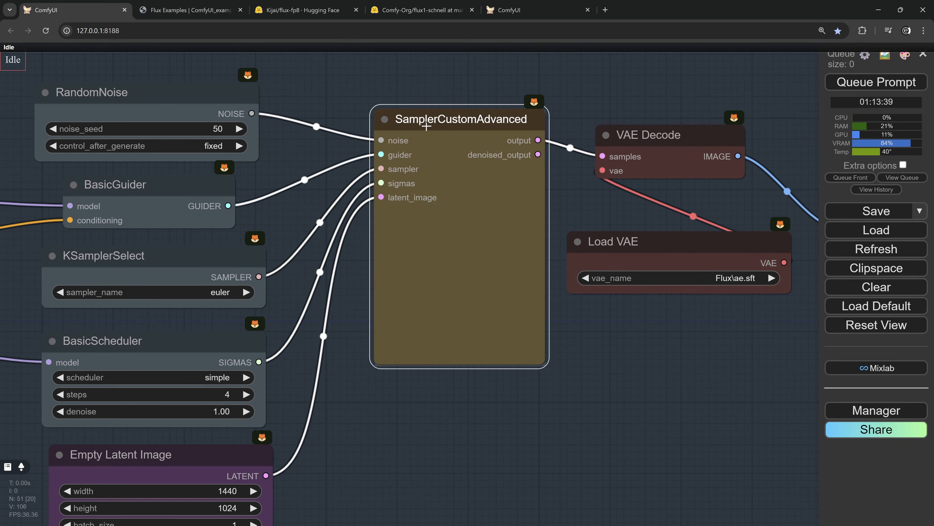
{"action": "left_click_drag", "start_coordinate": [424, 128], "coordinate": [427, 127]}
{"action": "left_click_drag", "start_coordinate": [281, 165], "coordinate": [369, 156]}
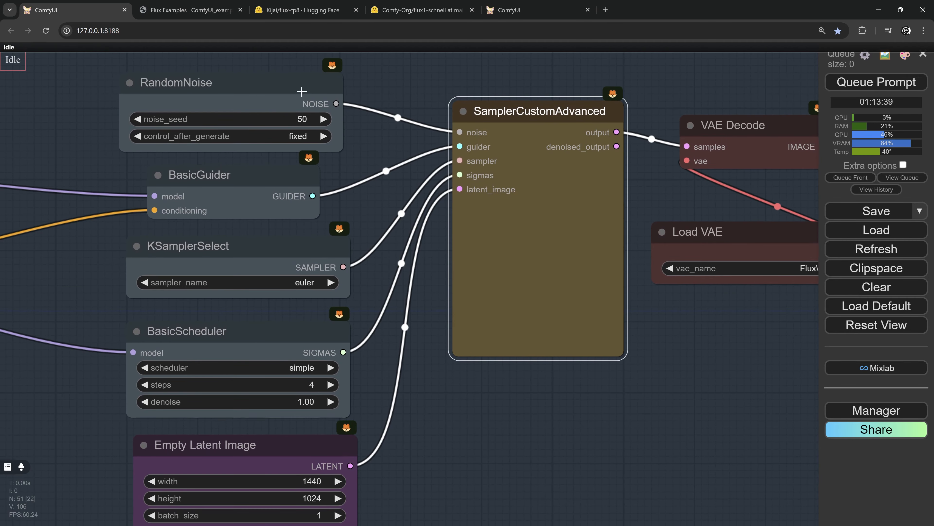
Step: Highlight the SCHNELL group's RandomNoise, BasicGuider and KSamplerSelect nodes in turn to trace their links into the sampler
{"action": "left_click_drag", "start_coordinate": [302, 92], "coordinate": [303, 98]}
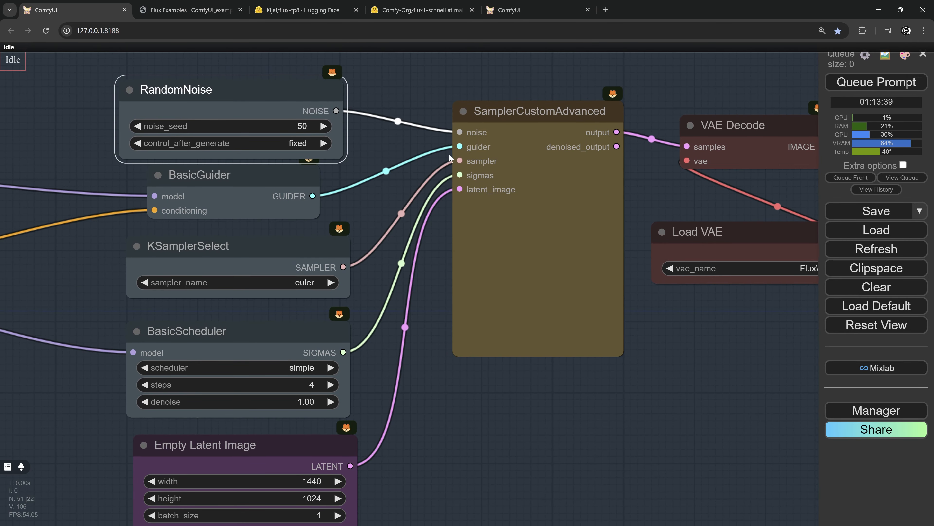
{"action": "left_click", "coordinate": [253, 175]}
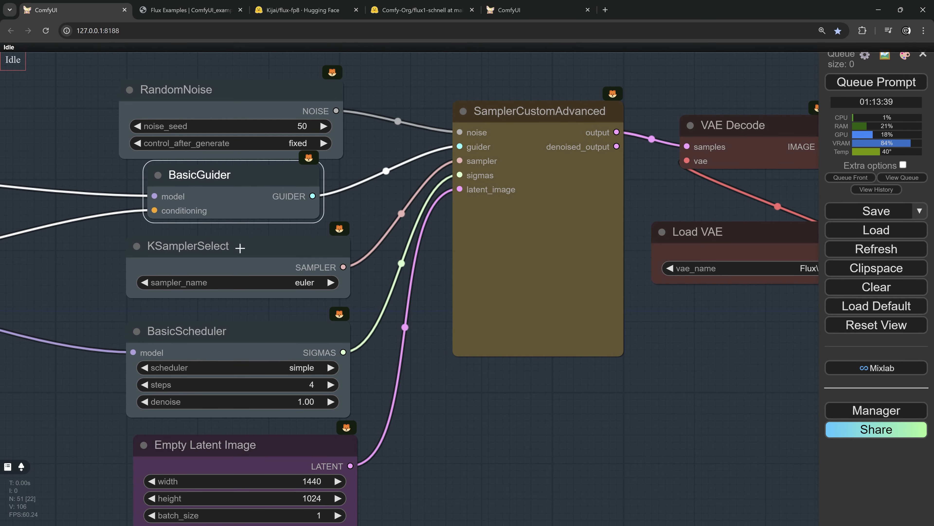
{"action": "left_click_drag", "start_coordinate": [240, 249], "coordinate": [276, 192]}
{"action": "left_click", "coordinate": [264, 193]}
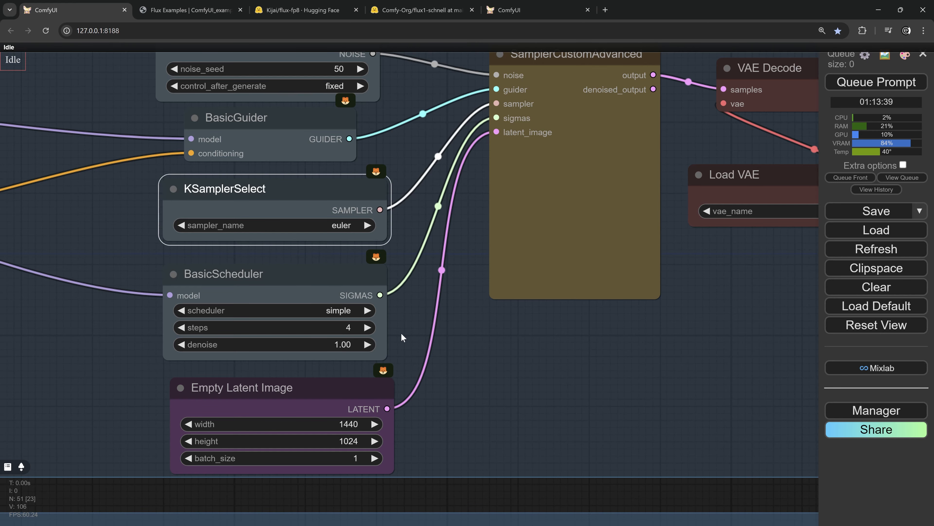
{"action": "left_click_drag", "start_coordinate": [401, 335], "coordinate": [419, 288]}
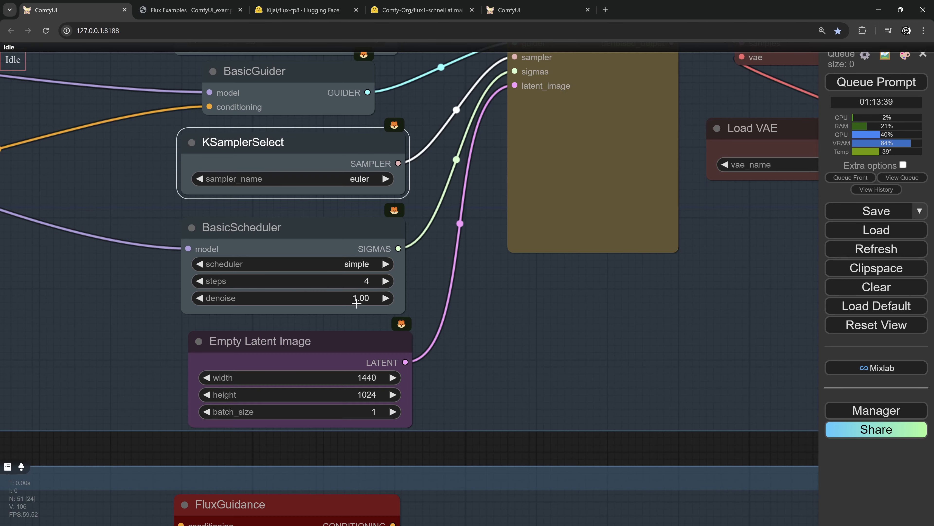
Step: Select the SCHNELL group's Empty Latent Image node and examine its link into the sampler
{"action": "left_click_drag", "start_coordinate": [326, 345], "coordinate": [327, 339]}
{"action": "scroll", "coordinate": [329, 333], "scroll_direction": "down", "scroll_amount": 4}
{"action": "scroll", "coordinate": [256, 251], "scroll_direction": "down", "scroll_amount": 1}
{"action": "left_click_drag", "start_coordinate": [188, 233], "coordinate": [398, 265]}
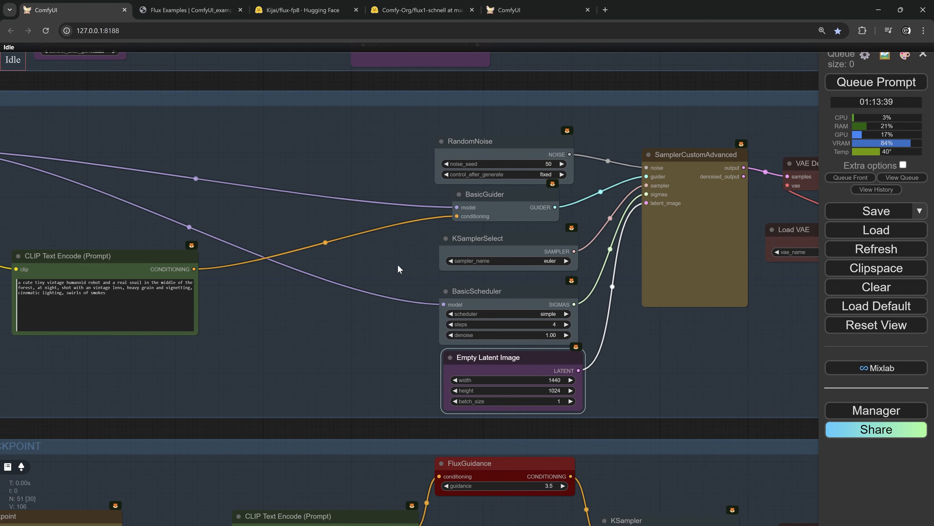
{"action": "scroll", "coordinate": [477, 206], "scroll_direction": "up", "scroll_amount": 4}
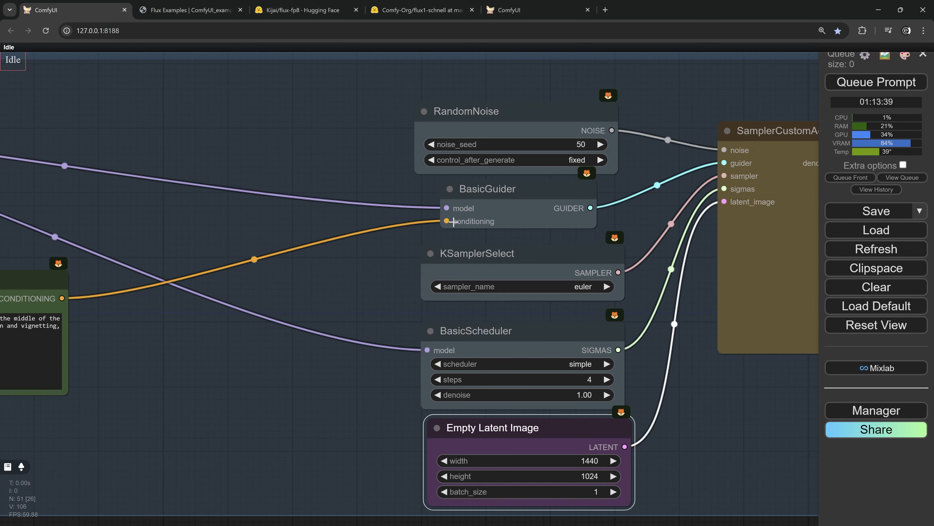
Step: Examine the SCHNELL group's Load Diffusion Model settings and trace its model links to BasicGuider and BasicScheduler
{"action": "scroll", "coordinate": [342, 287], "scroll_direction": "down", "scroll_amount": 4}
{"action": "left_click_drag", "start_coordinate": [221, 247], "coordinate": [518, 304]}
{"action": "scroll", "coordinate": [135, 223], "scroll_direction": "up", "scroll_amount": 5}
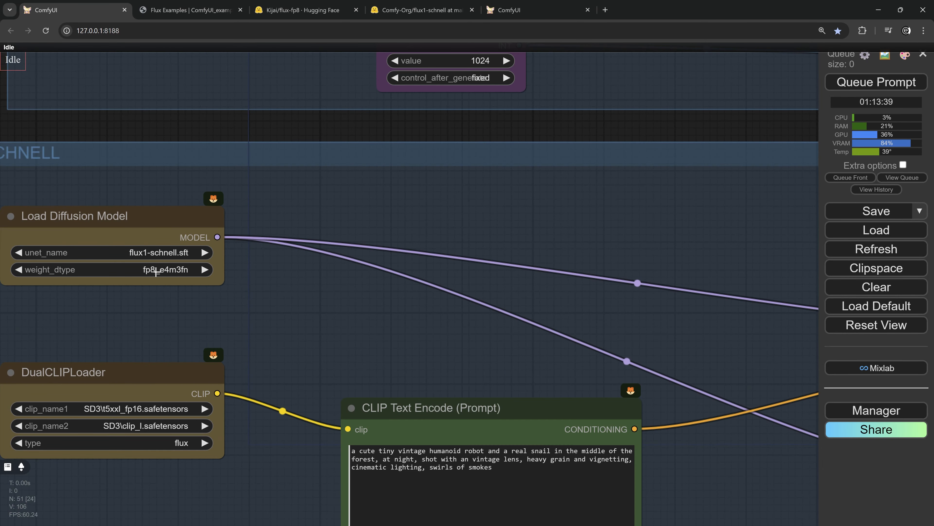
{"action": "scroll", "coordinate": [434, 289], "scroll_direction": "down", "scroll_amount": 4}
{"action": "left_click_drag", "start_coordinate": [515, 346], "coordinate": [438, 323]}
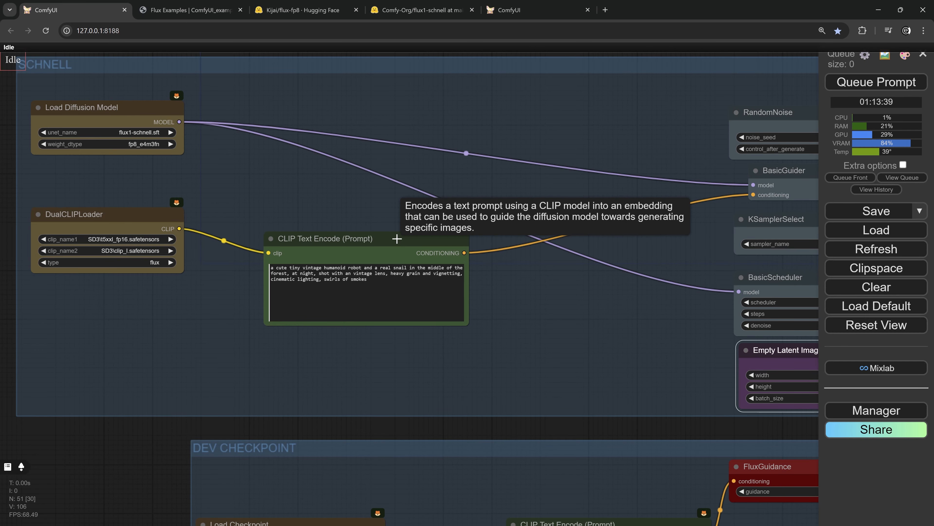
Step: Select the SCHNELL group's DualCLIPLoader node and examine its two CLIP files and type setting
{"action": "left_click", "coordinate": [135, 216]}
{"action": "scroll", "coordinate": [148, 220], "scroll_direction": "up", "scroll_amount": 5}
{"action": "left_click_drag", "start_coordinate": [211, 273], "coordinate": [317, 257]}
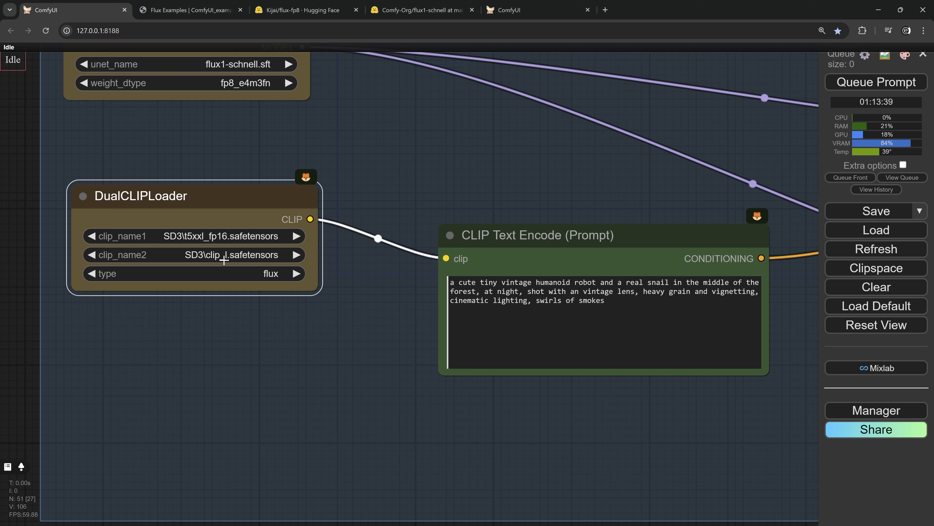
{"action": "left_click", "coordinate": [217, 239]}
{"action": "scroll", "coordinate": [377, 276], "scroll_direction": "down", "scroll_amount": 9}
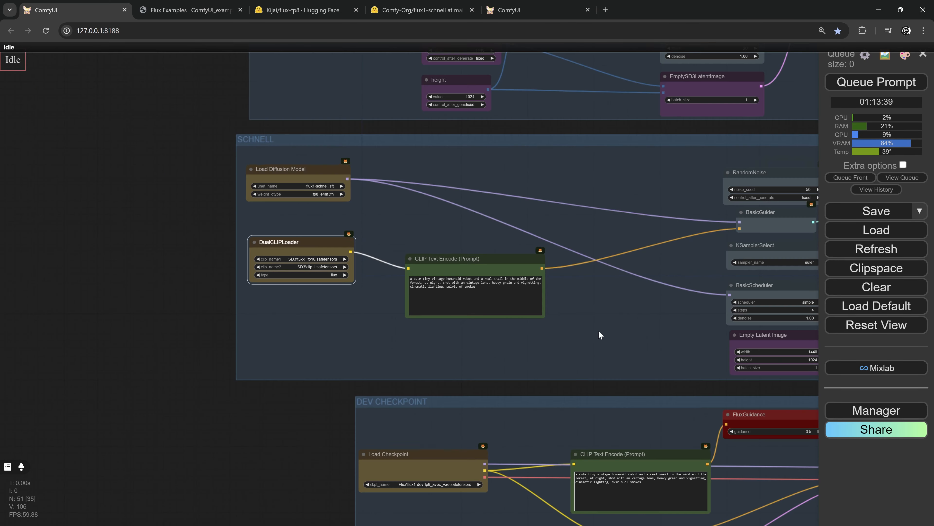
Step: Locate the loose inpainting nodes beside the workflow groups and highlight Set Latent Noise Mask
{"action": "left_click_drag", "start_coordinate": [599, 332], "coordinate": [257, 285]}
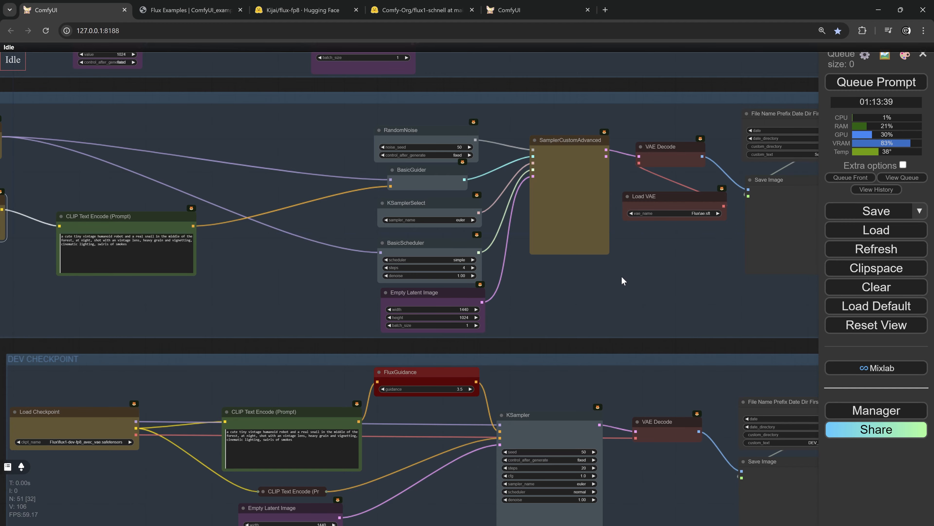
{"action": "scroll", "coordinate": [622, 276], "scroll_direction": "down", "scroll_amount": 4}
{"action": "left_click_drag", "start_coordinate": [773, 125], "coordinate": [352, 299]}
{"action": "scroll", "coordinate": [516, 280], "scroll_direction": "down", "scroll_amount": 2}
{"action": "left_click_drag", "start_coordinate": [591, 223], "coordinate": [385, 290]}
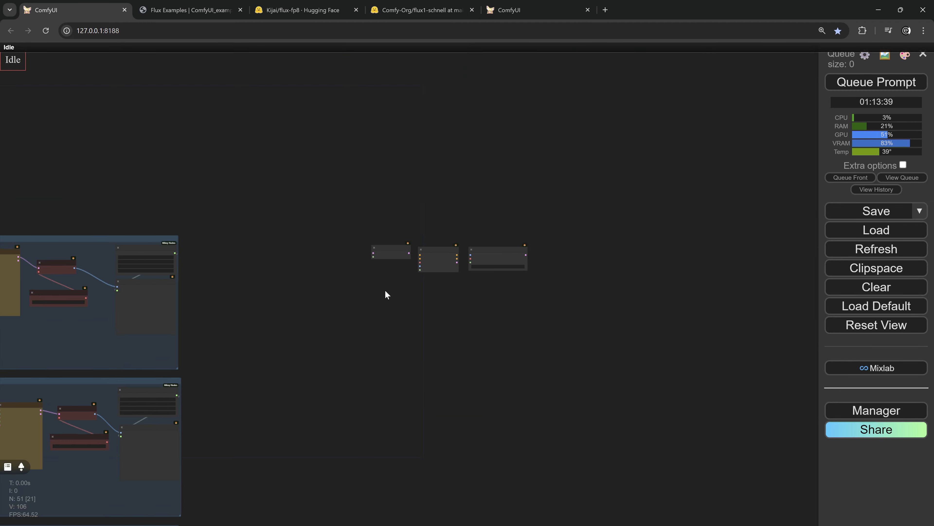
{"action": "scroll", "coordinate": [396, 225], "scroll_direction": "up", "scroll_amount": 15}
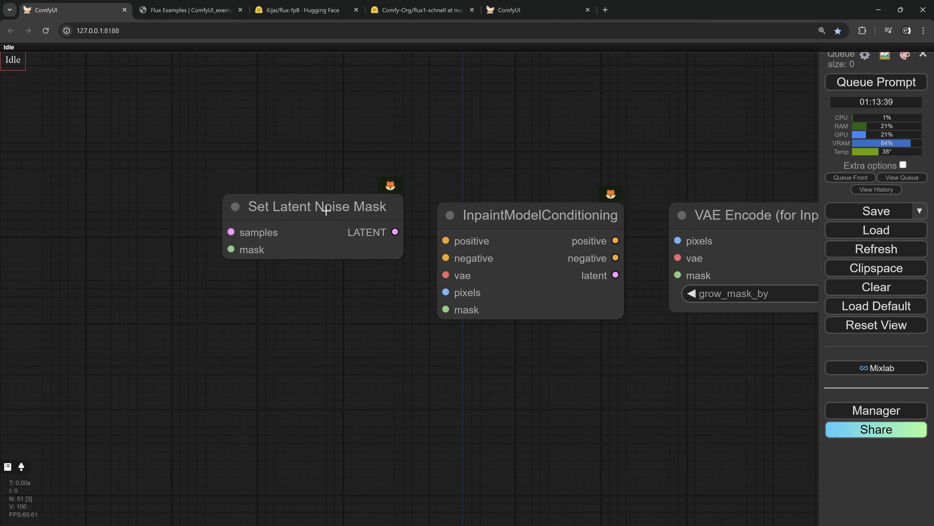
{"action": "left_click_drag", "start_coordinate": [326, 211], "coordinate": [309, 210]}
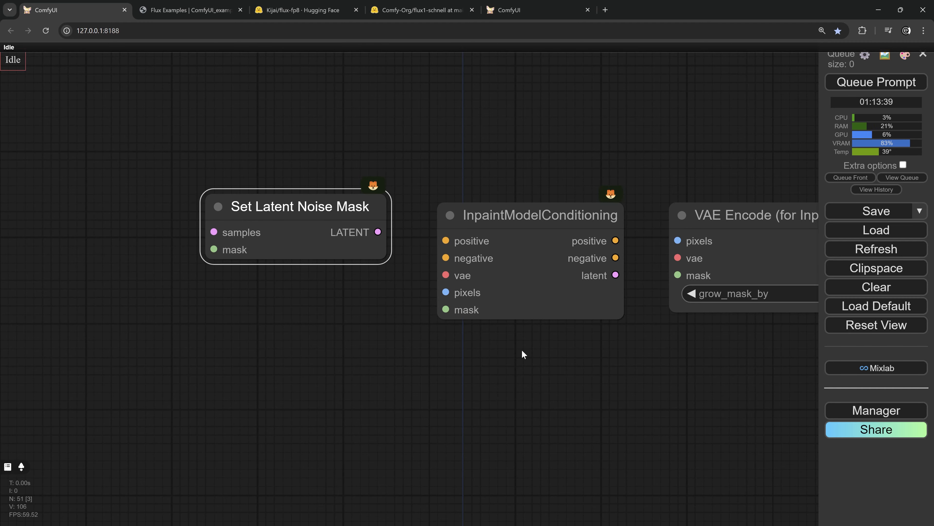
Step: Highlight the InpaintModelConditioning and VAE Encode (for Inpainting) nodes in turn to examine their inputs and outputs
{"action": "left_click_drag", "start_coordinate": [522, 350], "coordinate": [445, 353]}
{"action": "left_click_drag", "start_coordinate": [453, 226], "coordinate": [427, 217]}
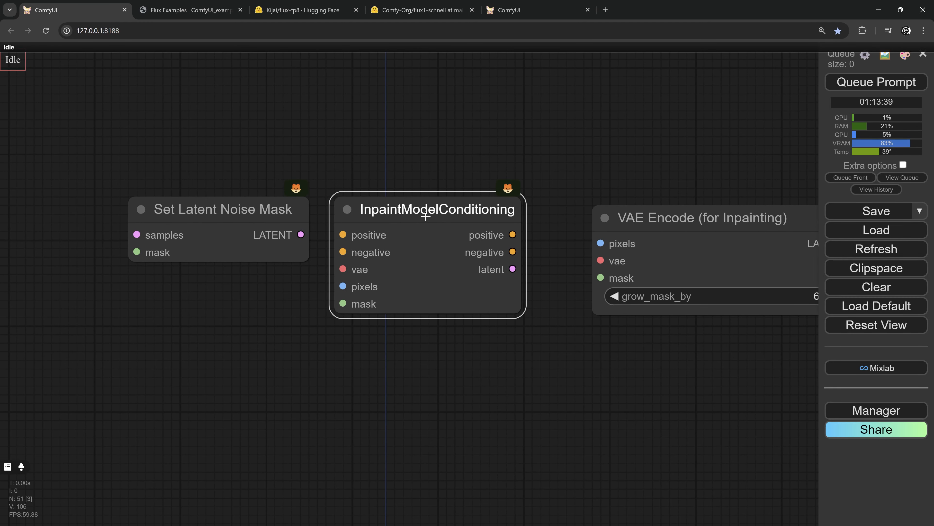
{"action": "left_click_drag", "start_coordinate": [553, 267], "coordinate": [364, 258]}
{"action": "left_click_drag", "start_coordinate": [495, 217], "coordinate": [478, 217]}
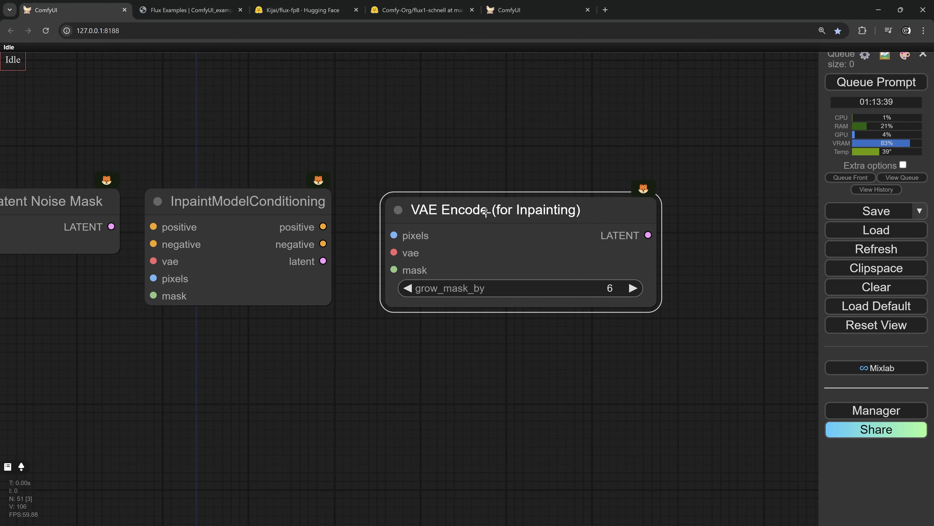
Step: Compare the Set Latent Noise Mask node with the VAE Encode (for Inpainting) node
{"action": "left_click_drag", "start_coordinate": [350, 238], "coordinate": [522, 240]}
{"action": "left_click", "coordinate": [260, 200]}
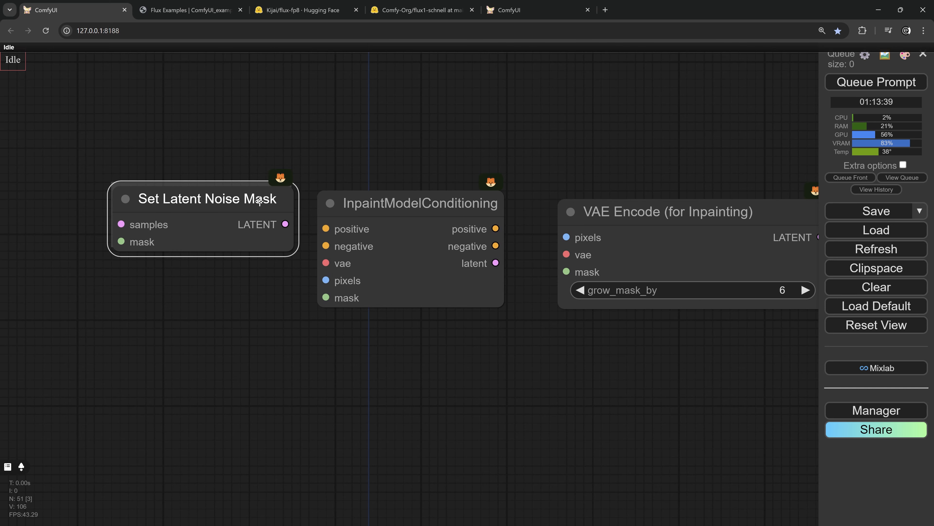
{"action": "left_click_drag", "start_coordinate": [461, 194], "coordinate": [461, 194]}
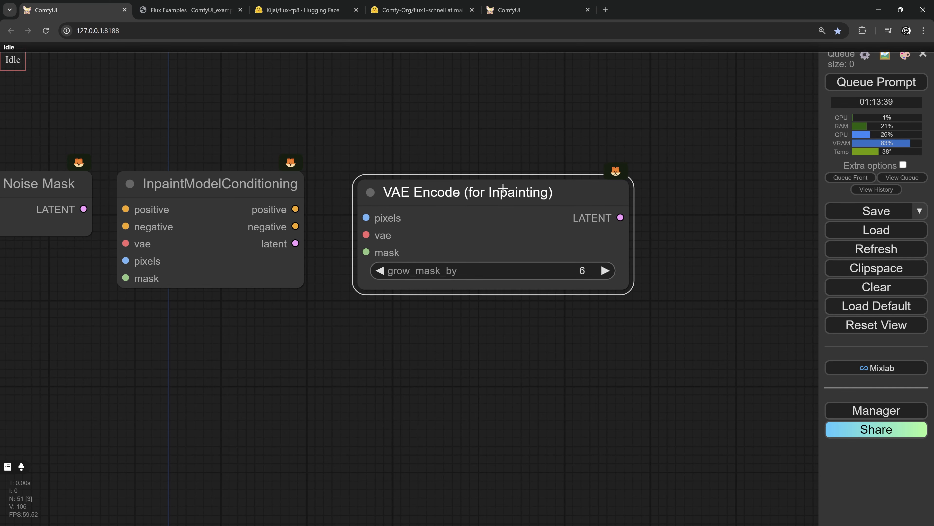
{"action": "scroll", "coordinate": [332, 194], "scroll_direction": "down", "scroll_amount": 2}
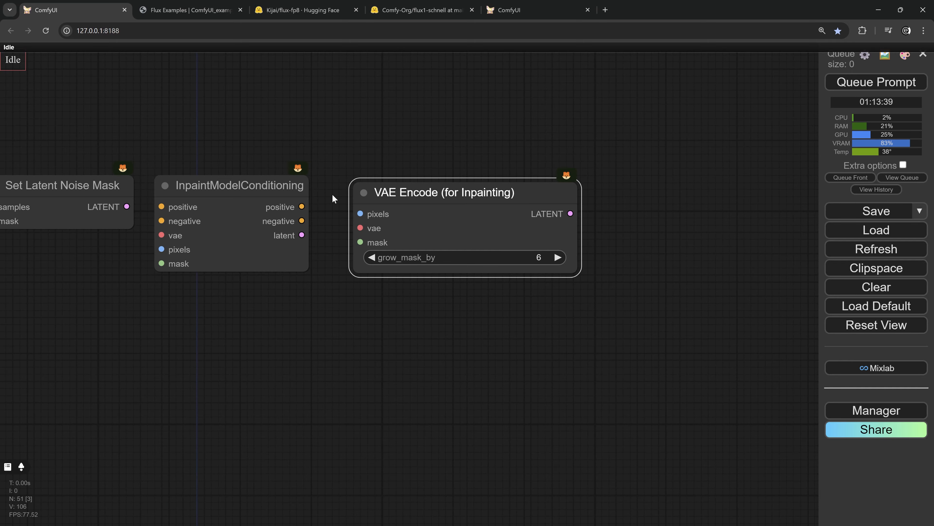
{"action": "left_click_drag", "start_coordinate": [384, 195], "coordinate": [491, 202]}
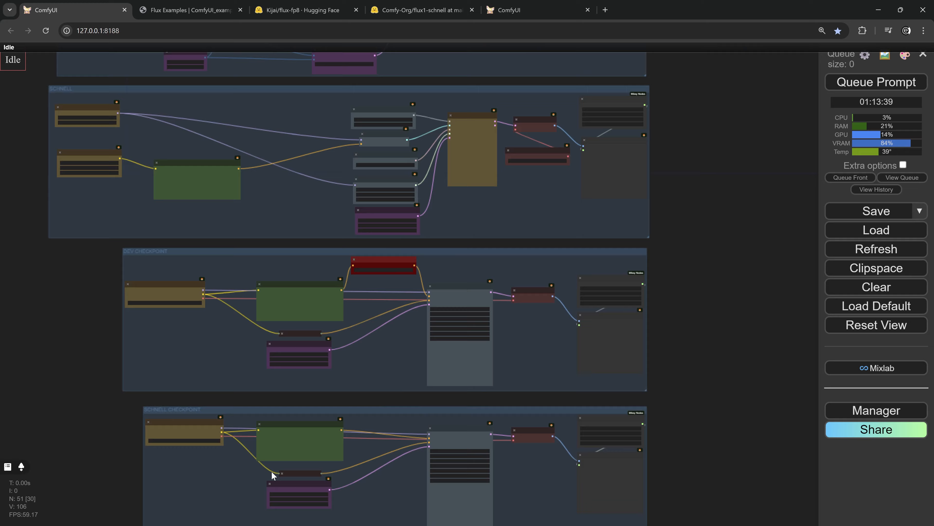
Step: Look over the DEV and SCHNELL workflow groups to compare them as a base for inpainting
{"action": "left_click_drag", "start_coordinate": [416, 225], "coordinate": [463, 420]}
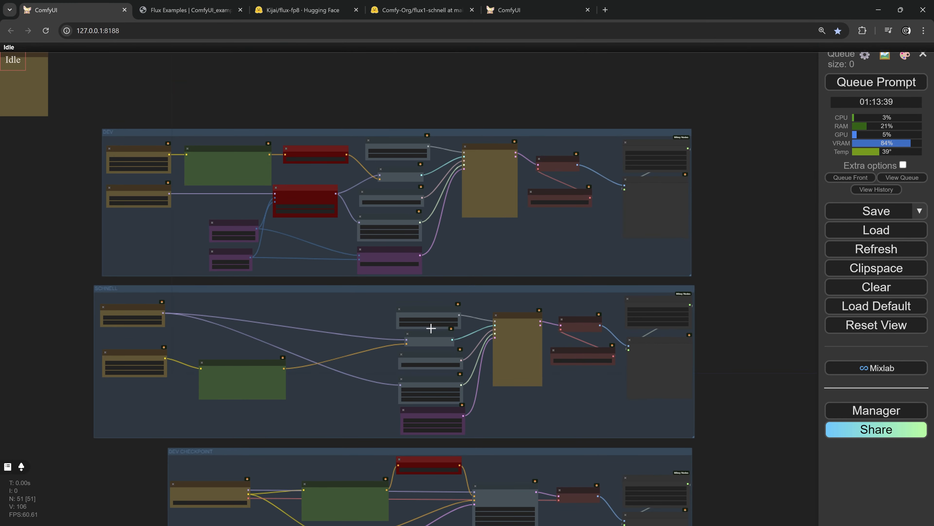
{"action": "scroll", "coordinate": [431, 327], "scroll_direction": "up", "scroll_amount": 5}
{"action": "scroll", "coordinate": [390, 298], "scroll_direction": "down", "scroll_amount": 3}
{"action": "left_click_drag", "start_coordinate": [378, 297], "coordinate": [393, 230]}
{"action": "scroll", "coordinate": [392, 230], "scroll_direction": "up", "scroll_amount": 4}
{"action": "scroll", "coordinate": [393, 230], "scroll_direction": "down", "scroll_amount": 2}
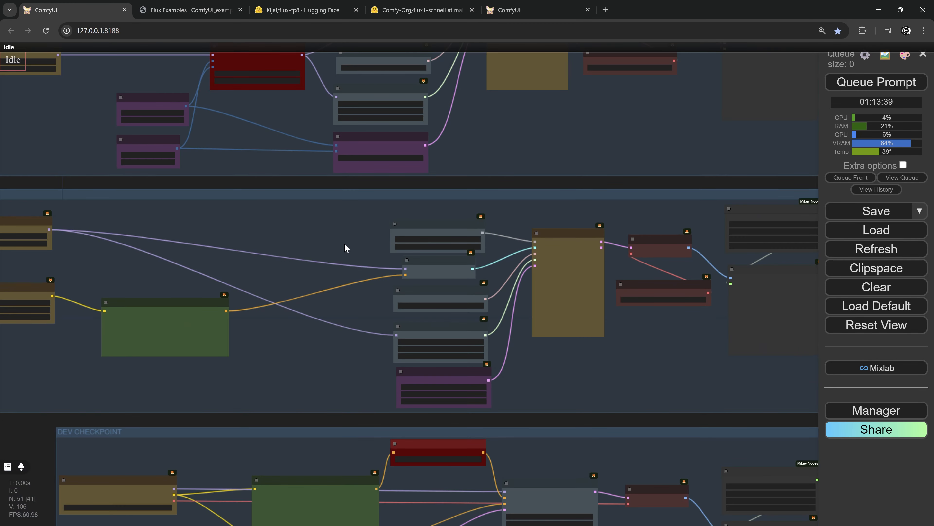
{"action": "left_click_drag", "start_coordinate": [257, 241], "coordinate": [503, 176]}
{"action": "scroll", "coordinate": [504, 176], "scroll_direction": "up", "scroll_amount": 2}
{"action": "scroll", "coordinate": [555, 390], "scroll_direction": "down", "scroll_amount": 2}
Step: Inspect the SCHNELL CHECKPOINT group and nudge it slightly to the left on the canvas
{"action": "left_click_drag", "start_coordinate": [555, 390], "coordinate": [482, 186]}
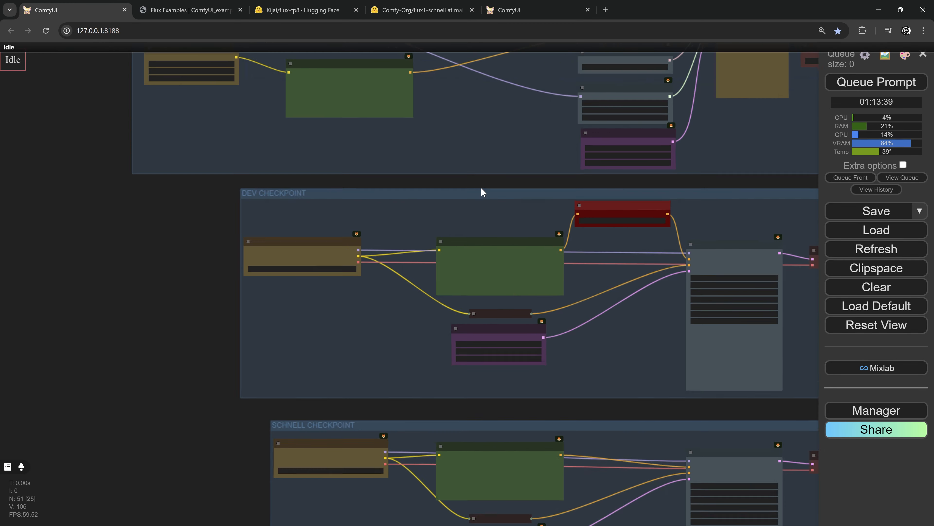
{"action": "scroll", "coordinate": [501, 239], "scroll_direction": "down", "scroll_amount": 1}
{"action": "left_click_drag", "start_coordinate": [501, 239], "coordinate": [464, 74]}
{"action": "left_click_drag", "start_coordinate": [525, 288], "coordinate": [491, 211]}
{"action": "scroll", "coordinate": [492, 211], "scroll_direction": "up", "scroll_amount": 5}
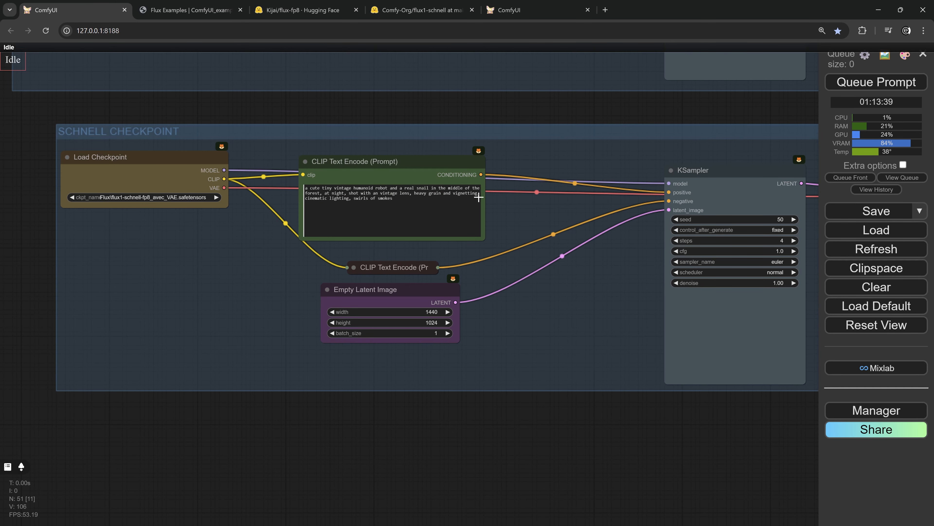
{"action": "left_click_drag", "start_coordinate": [264, 132], "coordinate": [250, 137]}
Step: Move the SCHNELL group into the empty canvas area to the right of the other workflow groups
{"action": "scroll", "coordinate": [257, 137], "scroll_direction": "down", "scroll_amount": 6}
{"action": "left_click_drag", "start_coordinate": [379, 184], "coordinate": [356, 331]}
{"action": "scroll", "coordinate": [441, 184], "scroll_direction": "down", "scroll_amount": 2}
{"action": "left_click_drag", "start_coordinate": [474, 138], "coordinate": [414, 245]}
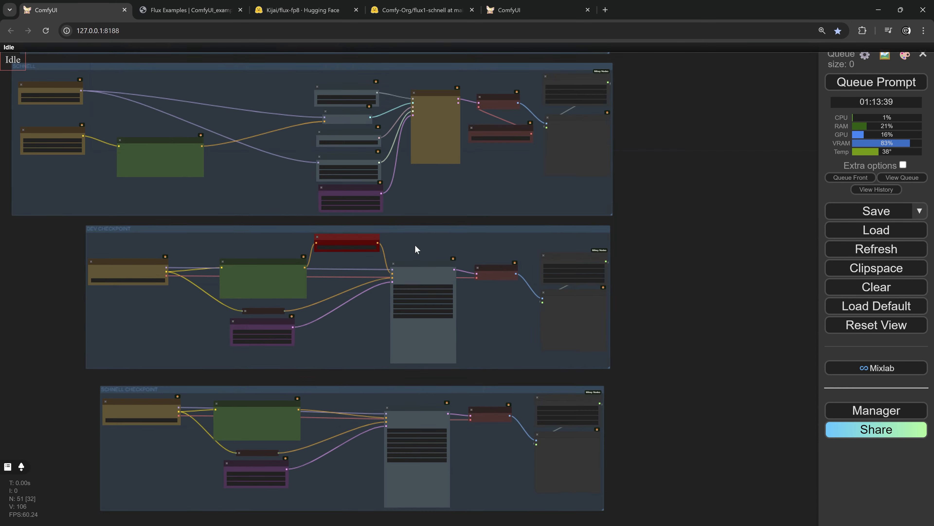
{"action": "scroll", "coordinate": [412, 245], "scroll_direction": "down", "scroll_amount": 4}
{"action": "left_click_drag", "start_coordinate": [403, 178], "coordinate": [414, 262]}
{"action": "scroll", "coordinate": [337, 204], "scroll_direction": "up", "scroll_amount": 4}
{"action": "left_click_drag", "start_coordinate": [276, 201], "coordinate": [63, 178]}
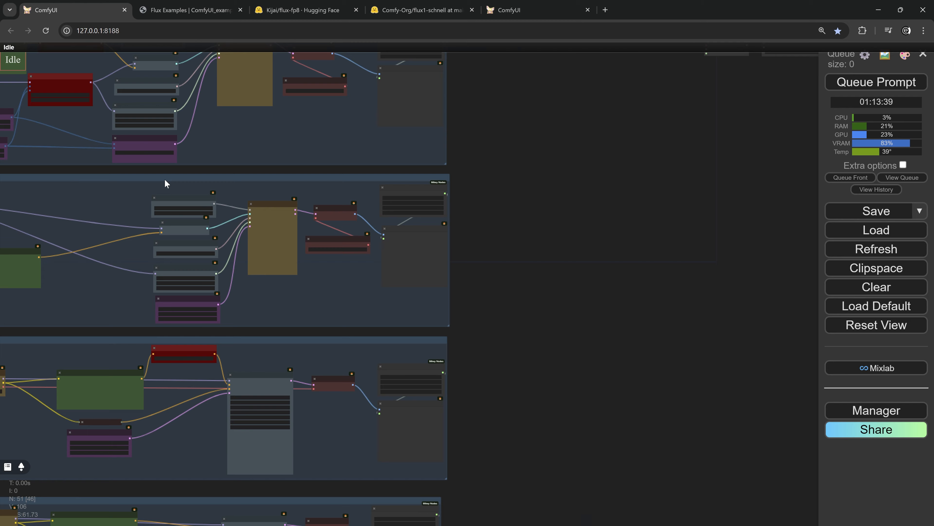
{"action": "left_click_drag", "start_coordinate": [164, 178], "coordinate": [728, 184]}
{"action": "left_click_drag", "start_coordinate": [667, 173], "coordinate": [423, 145]}
{"action": "left_click_drag", "start_coordinate": [173, 139], "coordinate": [307, 157]}
{"action": "scroll", "coordinate": [298, 160], "scroll_direction": "down", "scroll_amount": 4}
{"action": "left_click_drag", "start_coordinate": [214, 230], "coordinate": [529, 331]}
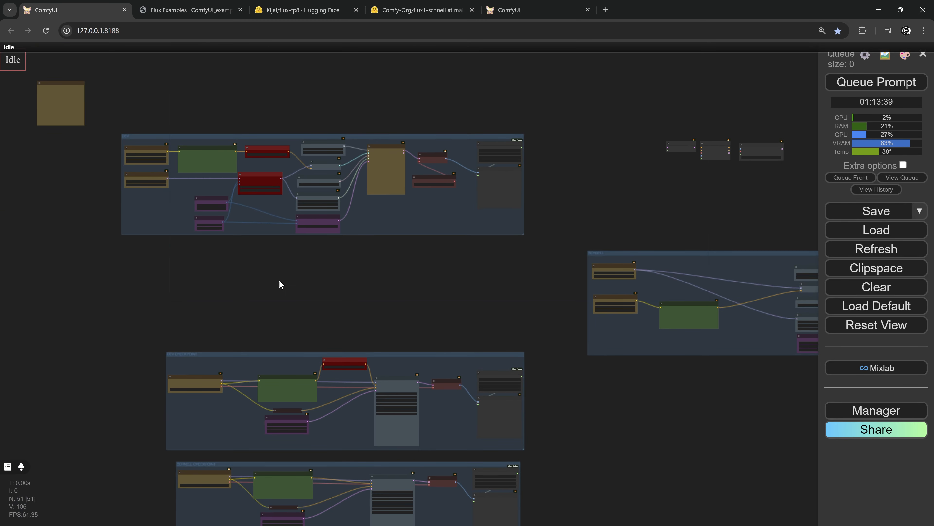
Step: Bypass the DEV, DEV CHECKPOINT and SCHNELL CHECKPOINT groups through the Groups Map, leaving SCHNELL set to Always
{"action": "left_click_drag", "start_coordinate": [118, 269], "coordinate": [164, 219]}
{"action": "left_click", "coordinate": [7, 467]}
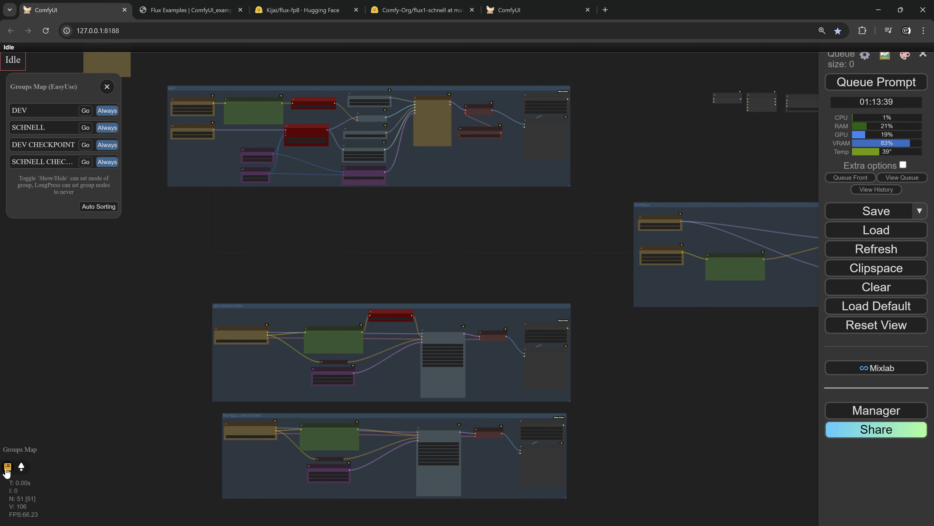
{"action": "left_click", "coordinate": [106, 111]}
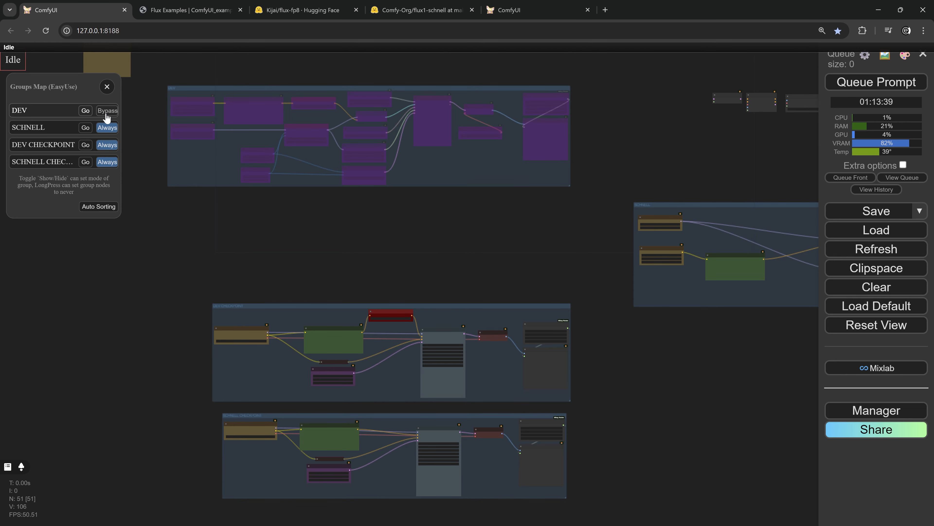
{"action": "left_click", "coordinate": [107, 145]}
{"action": "left_click", "coordinate": [107, 162]}
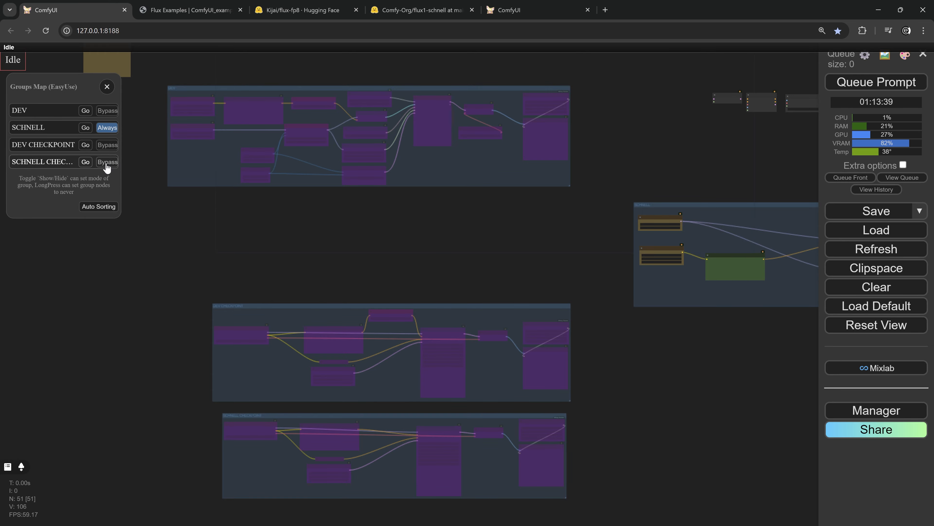
Step: Add a Load Image node with Auto_portrait.jpg below the SCHNELL group
{"action": "left_click_drag", "start_coordinate": [791, 276], "coordinate": [476, 266]}
{"action": "scroll", "coordinate": [589, 265], "scroll_direction": "up", "scroll_amount": 5}
{"action": "scroll", "coordinate": [536, 225], "scroll_direction": "up", "scroll_amount": 3}
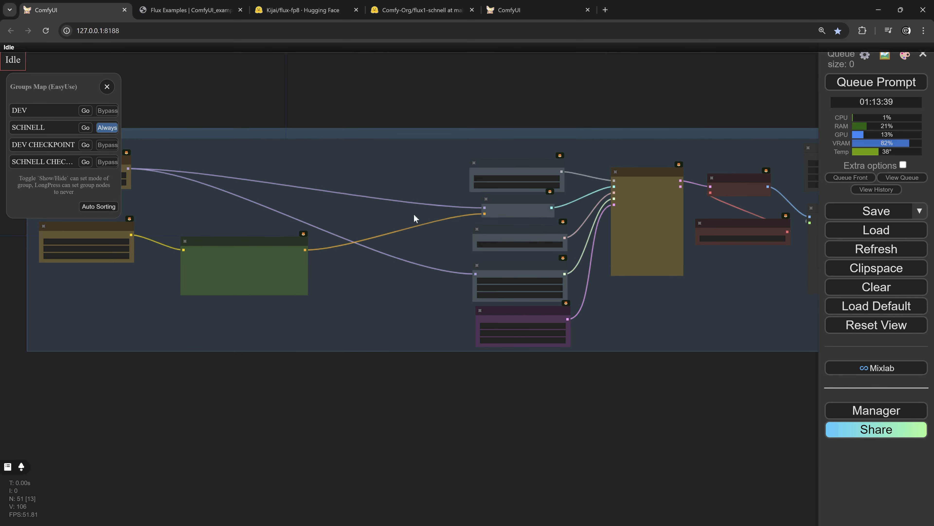
{"action": "scroll", "coordinate": [333, 248], "scroll_direction": "up", "scroll_amount": 3}
{"action": "left_click_drag", "start_coordinate": [332, 248], "coordinate": [489, 224]}
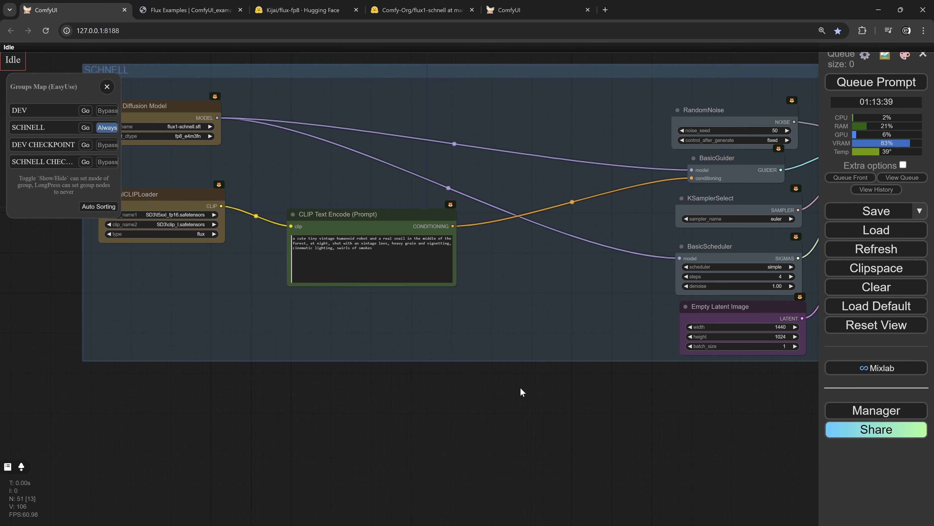
{"action": "left_click_drag", "start_coordinate": [521, 389], "coordinate": [441, 365]}
{"action": "scroll", "coordinate": [506, 357], "scroll_direction": "down", "scroll_amount": 2}
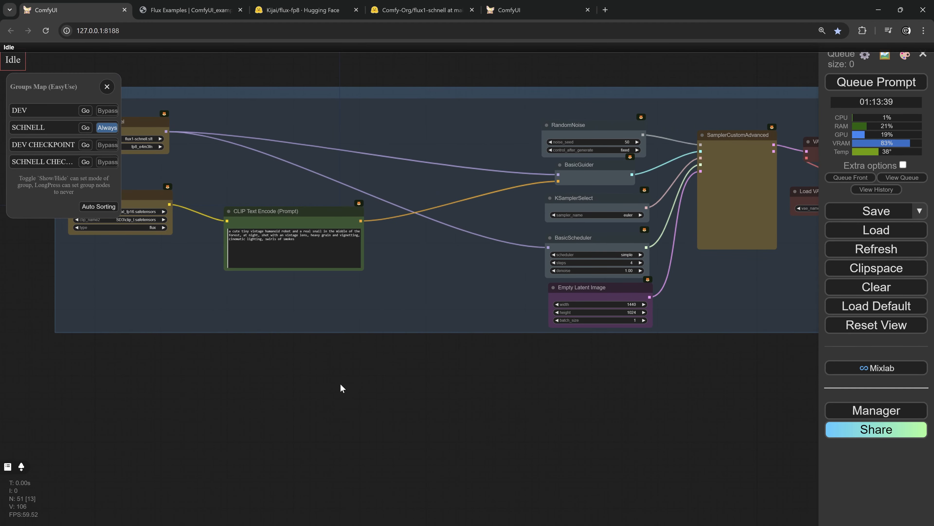
{"action": "left_click_drag", "start_coordinate": [407, 359], "coordinate": [388, 342]}
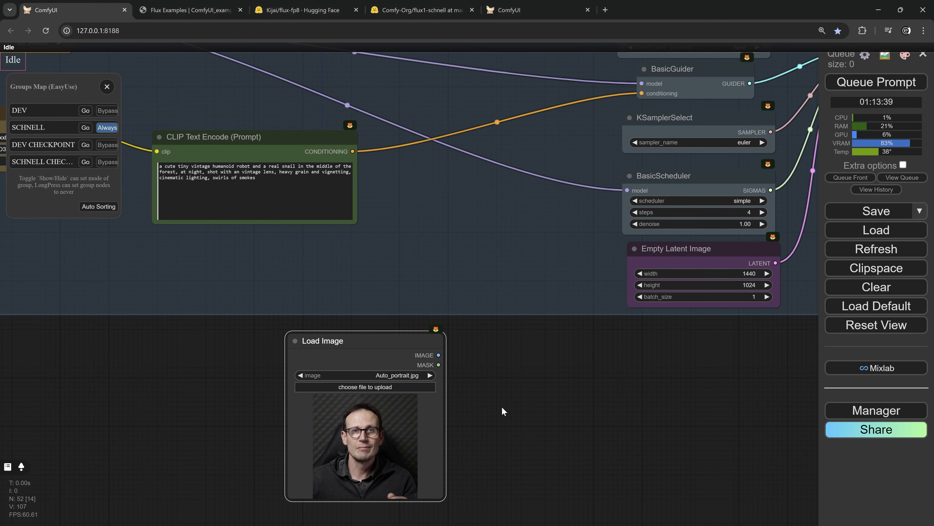
Step: Search the node list for "noi" and add a Set Latent Noise Mask node beside the Load Image node
{"action": "left_click_drag", "start_coordinate": [502, 406], "coordinate": [432, 403]}
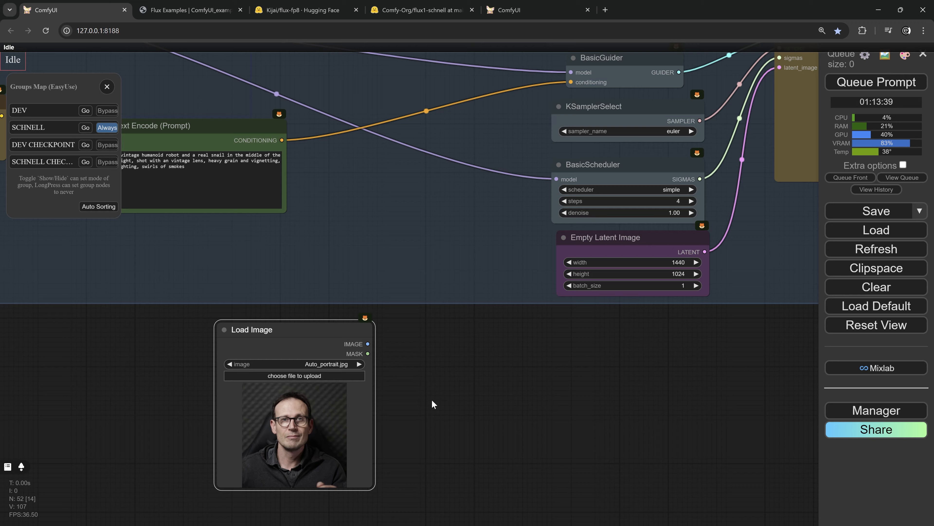
{"action": "scroll", "coordinate": [499, 380], "scroll_direction": "down", "scroll_amount": 3}
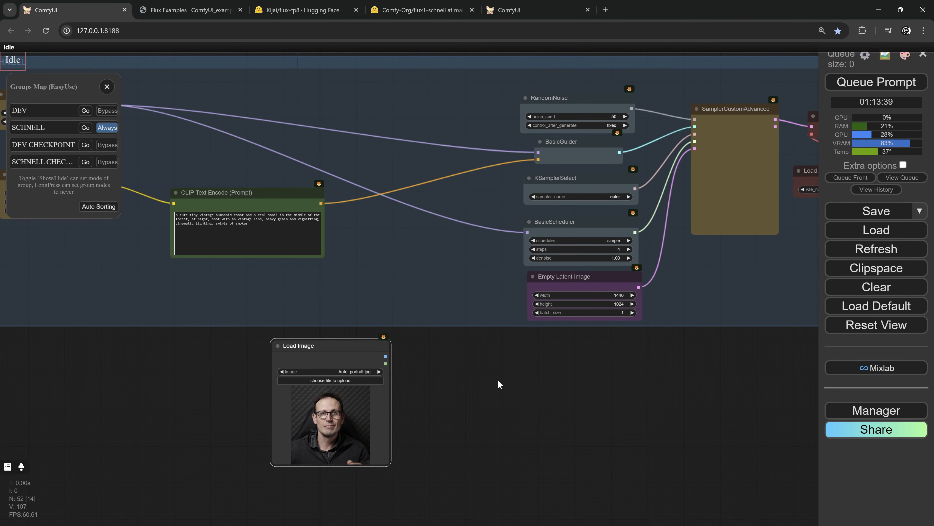
{"action": "scroll", "coordinate": [451, 376], "scroll_direction": "up", "scroll_amount": 3}
{"action": "double_click", "coordinate": [451, 367]}
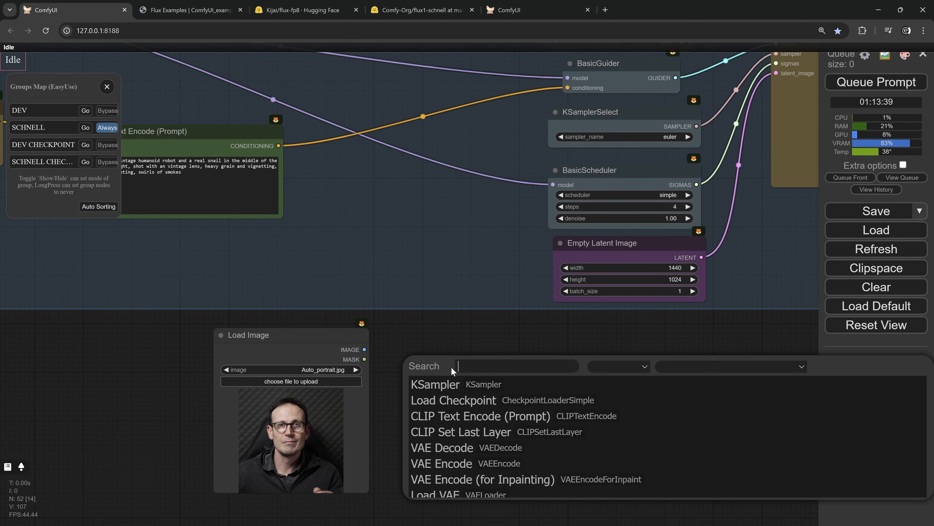
{"action": "type", "text": "noi"}
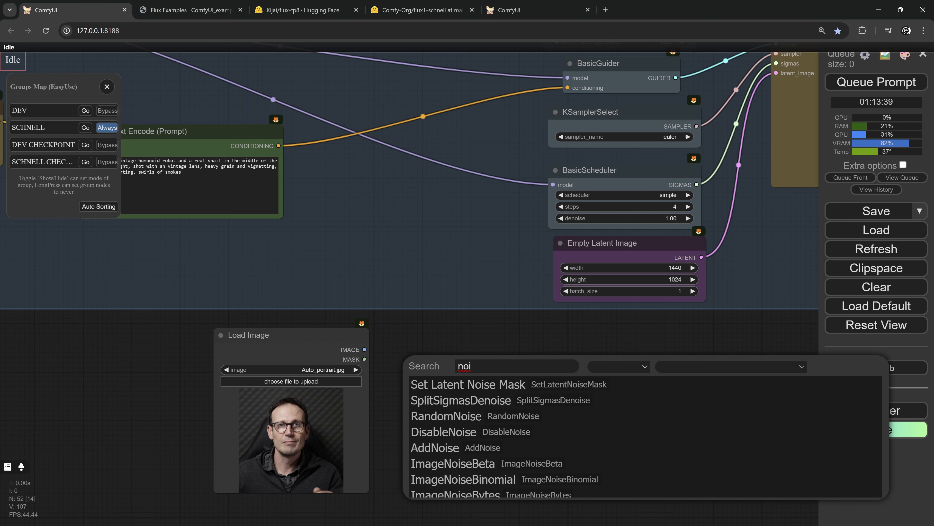
{"action": "left_click", "coordinate": [431, 391]}
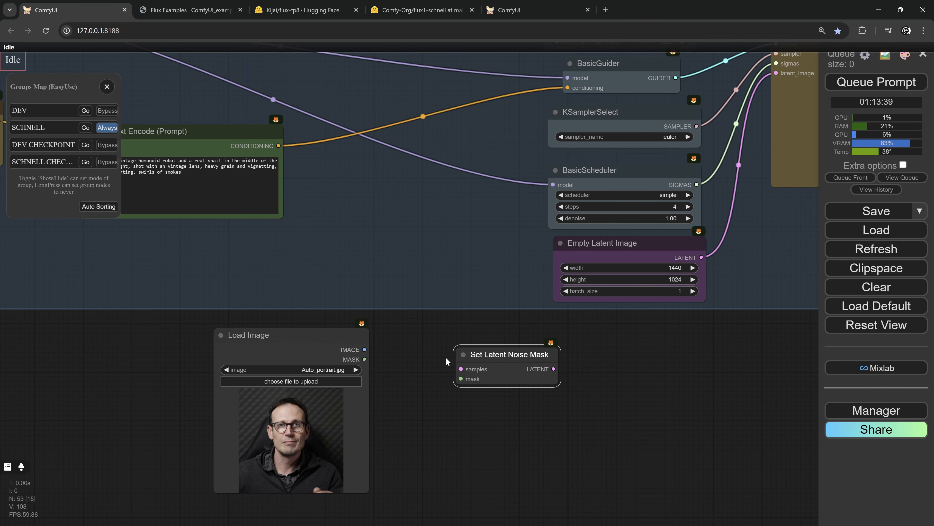
Step: Add a VAE Encode node between the Load Image and Set Latent Noise Mask nodes
{"action": "double_click", "coordinate": [419, 398]}
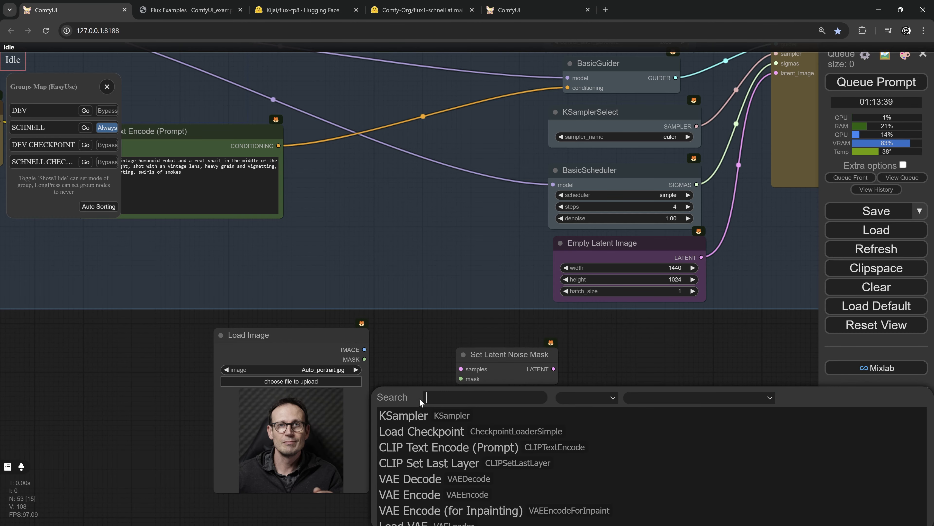
{"action": "type", "text": "v"}
{"action": "left_click", "coordinate": [419, 432]}
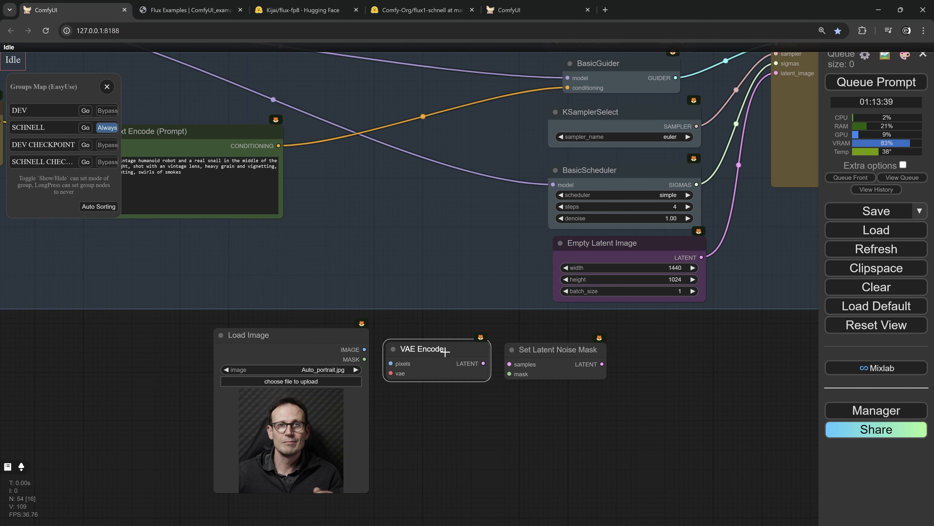
Step: Connect VAE Encode's LATENT output to the Set Latent Noise Mask samples input, and Load Image's IMAGE output to VAE Encode's pixels
{"action": "scroll", "coordinate": [445, 351], "scroll_direction": "up", "scroll_amount": 3}
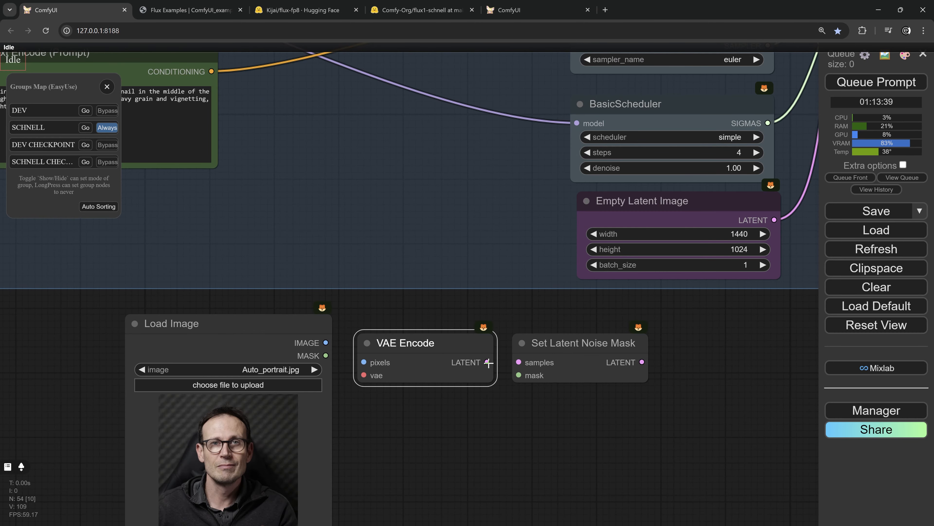
{"action": "left_click_drag", "start_coordinate": [487, 362], "coordinate": [519, 362]}
{"action": "scroll", "coordinate": [435, 427], "scroll_direction": "down", "scroll_amount": 2}
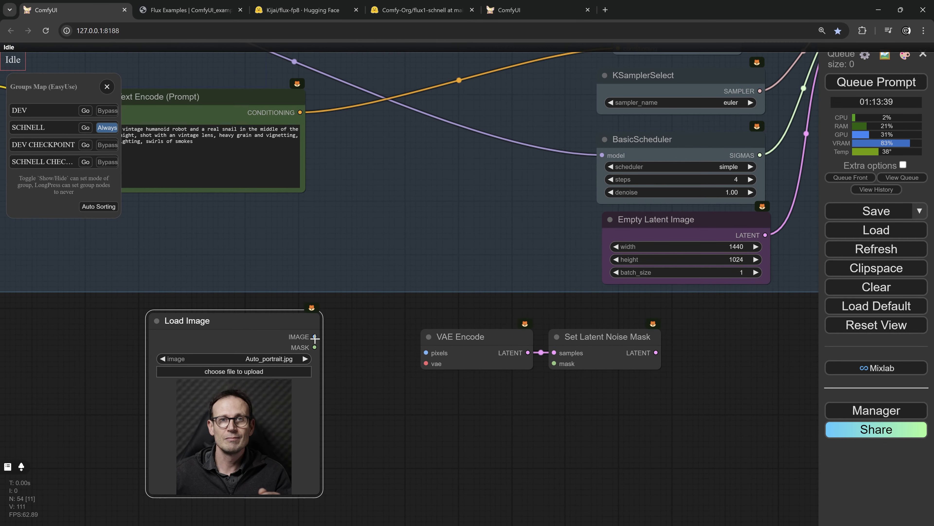
{"action": "left_click_drag", "start_coordinate": [315, 336], "coordinate": [391, 404]}
Step: Connect the SCHNELL group's Load VAE output to the vae input of the VAE Encode node
{"action": "scroll", "coordinate": [421, 363], "scroll_direction": "down", "scroll_amount": 2}
{"action": "scroll", "coordinate": [422, 363], "scroll_direction": "down", "scroll_amount": 1}
{"action": "scroll", "coordinate": [405, 396], "scroll_direction": "down", "scroll_amount": 2}
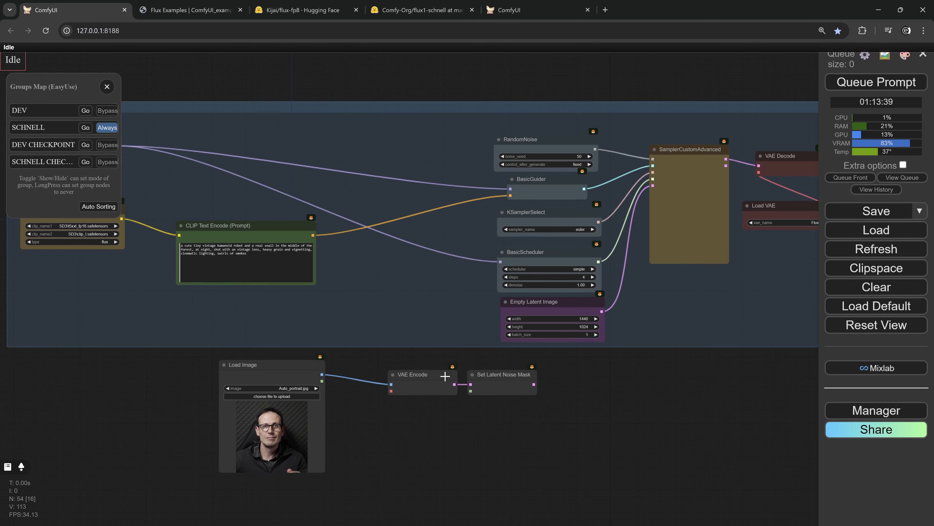
{"action": "left_click_drag", "start_coordinate": [711, 386], "coordinate": [632, 392]}
{"action": "left_click_drag", "start_coordinate": [725, 215], "coordinate": [313, 394]}
{"action": "scroll", "coordinate": [298, 469], "scroll_direction": "up", "scroll_amount": 6}
{"action": "left_click_drag", "start_coordinate": [462, 356], "coordinate": [472, 344]}
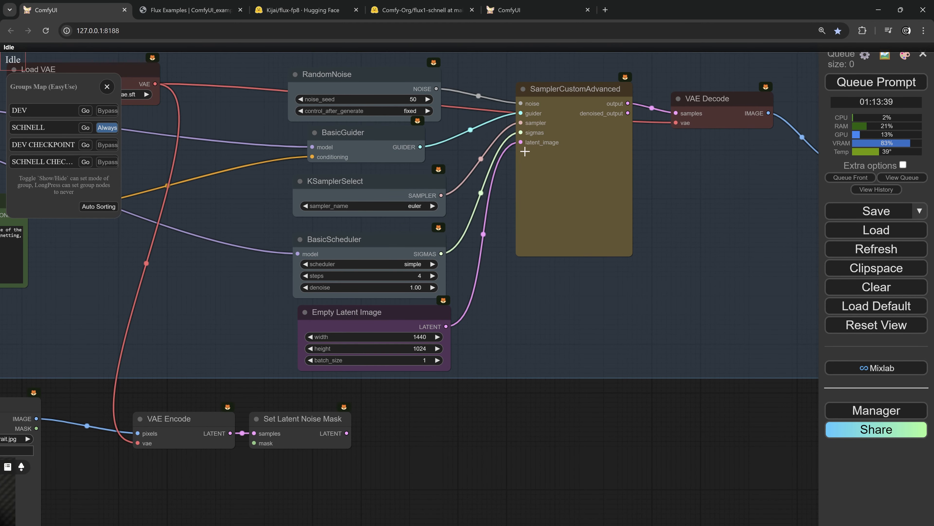
Step: Connect the Set Latent Noise Mask LATENT output to SamplerCustomAdvanced's latent_image input, replacing the Empty Latent Image link
{"action": "left_click_drag", "start_coordinate": [346, 433], "coordinate": [521, 142]}
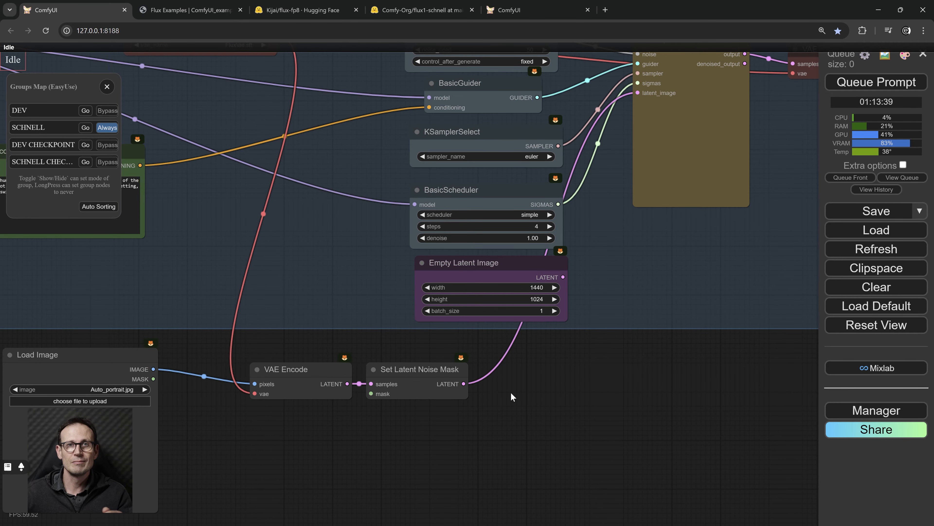
{"action": "left_click_drag", "start_coordinate": [463, 414], "coordinate": [597, 339]}
{"action": "left_click_drag", "start_coordinate": [434, 371], "coordinate": [567, 334]}
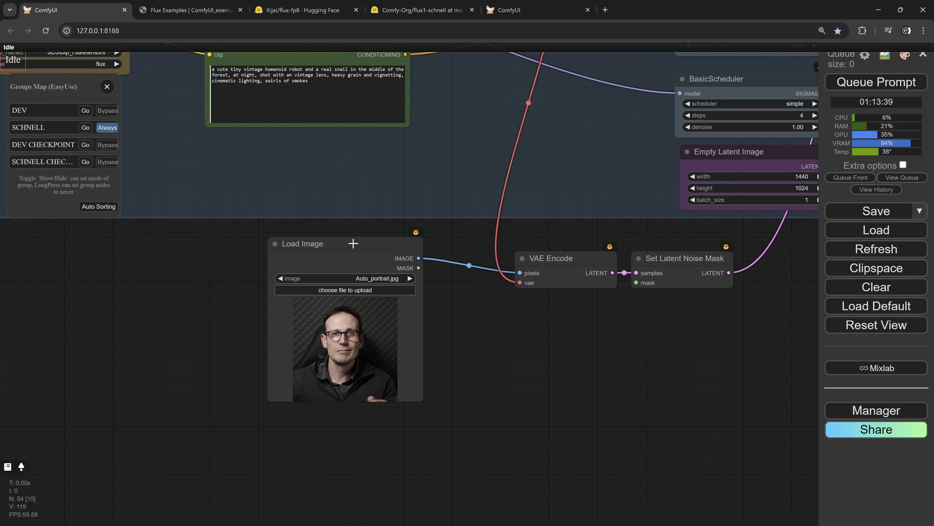
Step: Move Load Image farther from VAE Encode and search for "resi" to add a KJNodes Resize Image node beside it
{"action": "left_click_drag", "start_coordinate": [353, 244], "coordinate": [305, 247]}
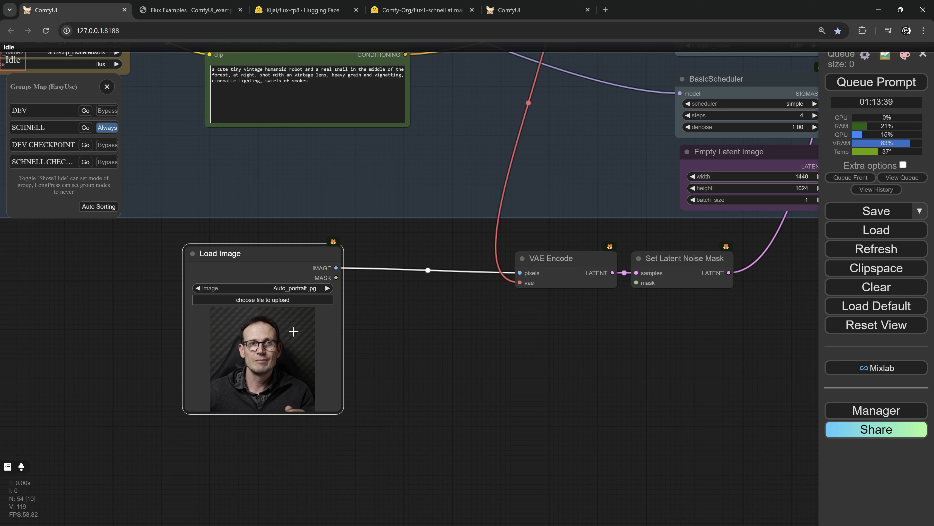
{"action": "left_click_drag", "start_coordinate": [296, 257], "coordinate": [227, 264]}
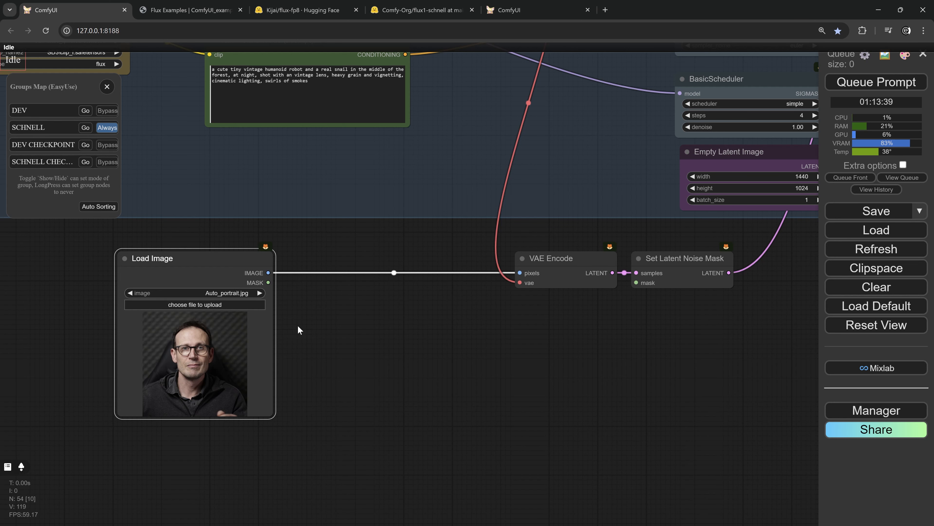
{"action": "double_click", "coordinate": [332, 315]}
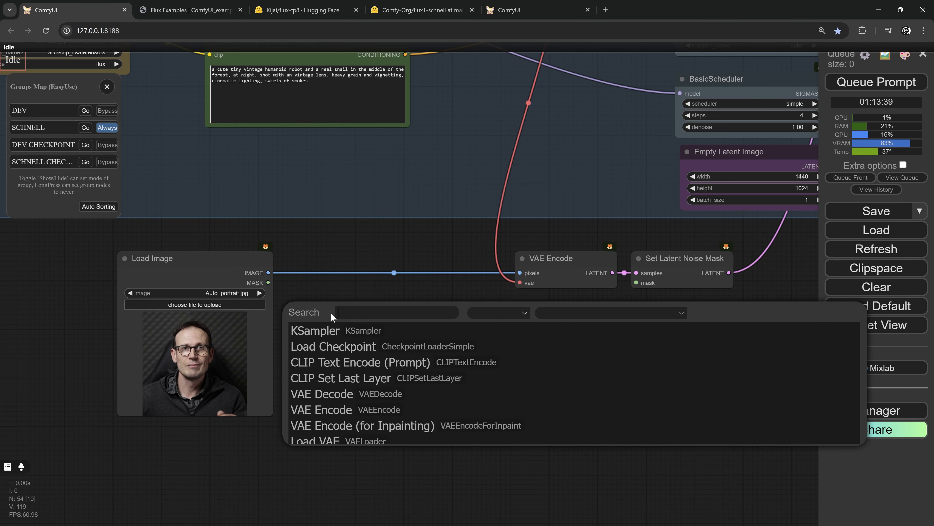
{"action": "type", "text": "resi"}
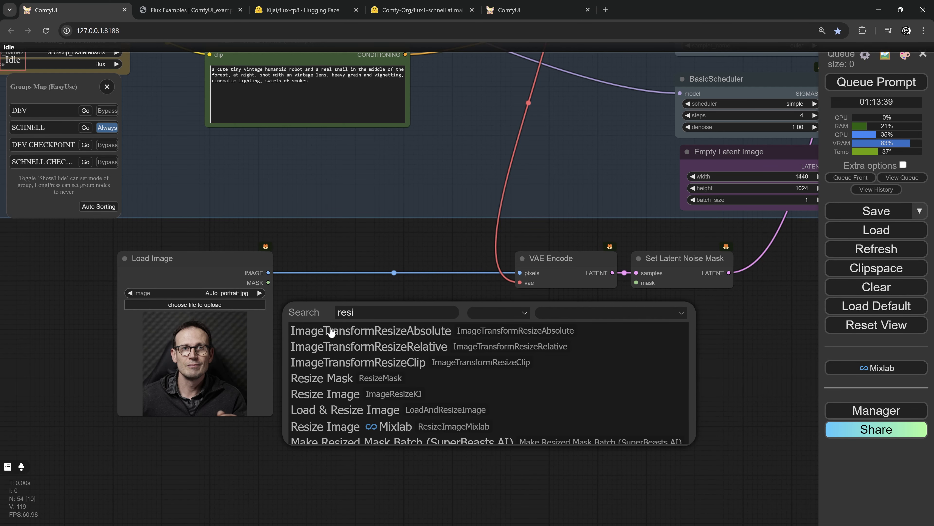
{"action": "left_click", "coordinate": [319, 401]}
{"action": "left_click_drag", "start_coordinate": [381, 328], "coordinate": [359, 327]}
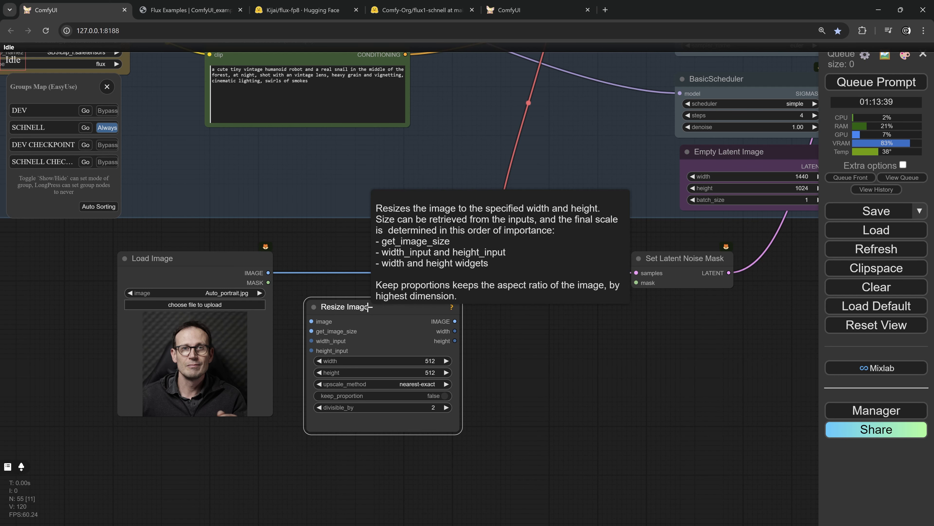
Step: Set the Resize Image node's width and height to 1024
{"action": "left_click", "coordinate": [432, 361]}
{"action": "type", "text": "1024"}
{"action": "key", "text": "Return"}
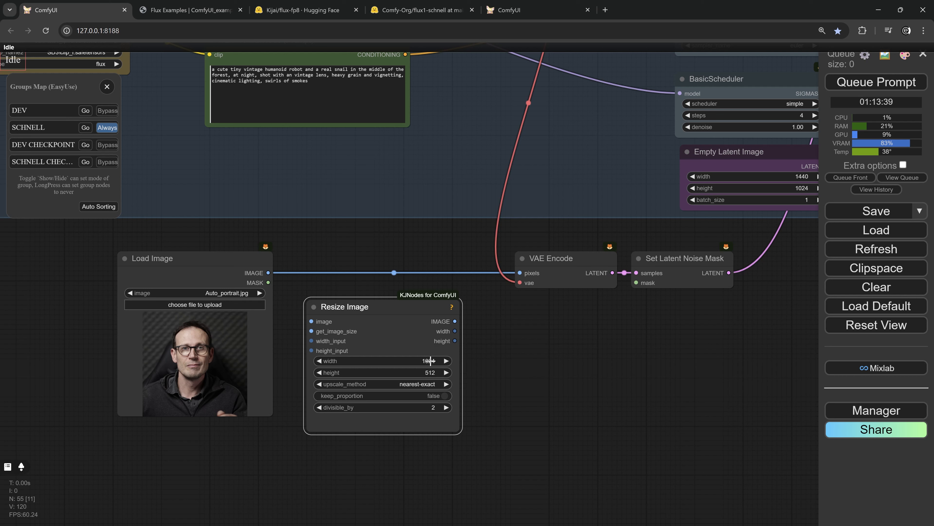
{"action": "left_click", "coordinate": [427, 370]}
{"action": "type", "text": "1024"}
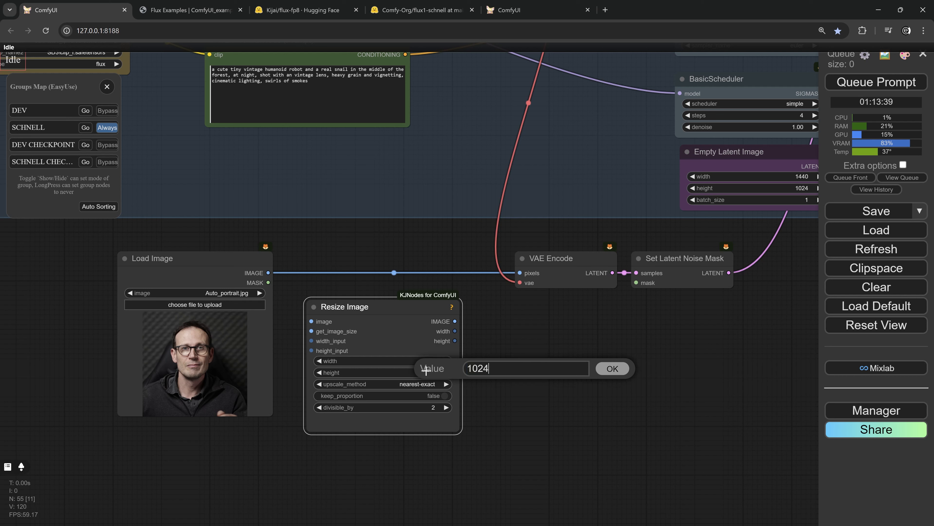
{"action": "key", "text": "Return"}
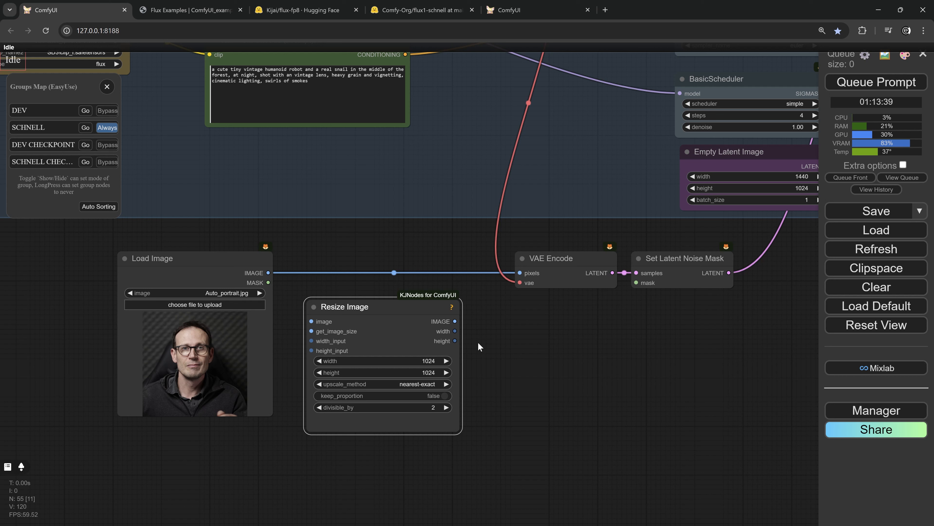
{"action": "left_click_drag", "start_coordinate": [422, 311], "coordinate": [422, 311]}
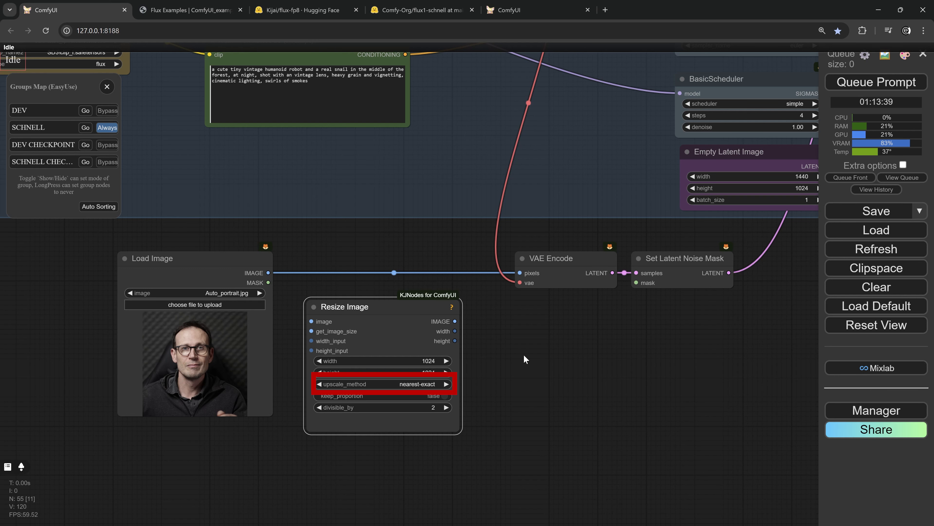
Step: Search the node list for "resi" and add a Resize Mask node below the Resize Image node
{"action": "double_click", "coordinate": [371, 232]}
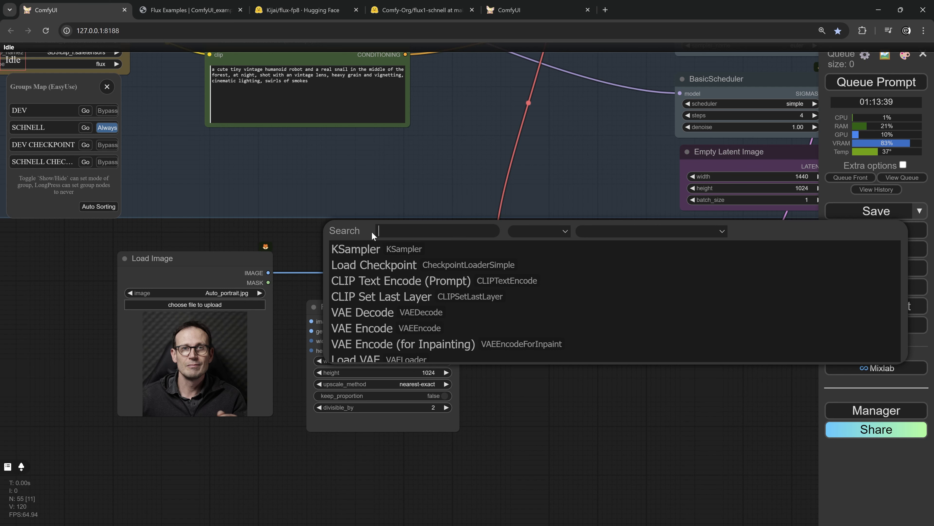
{"action": "type", "text": "re"}
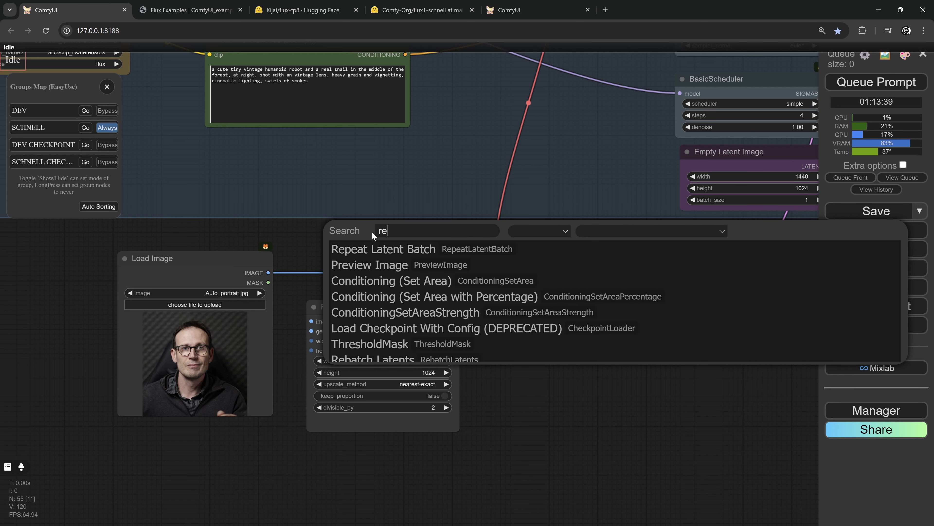
{"action": "type", "text": "si"}
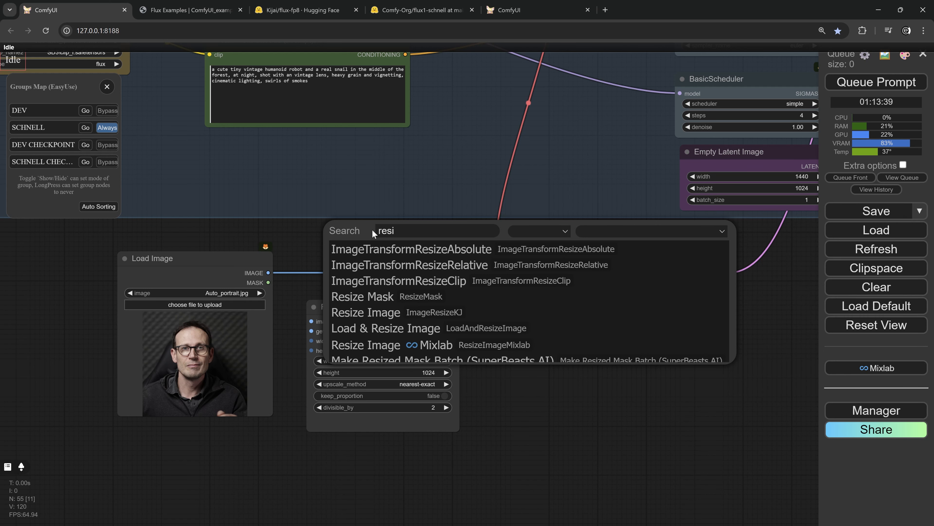
{"action": "left_click", "coordinate": [372, 304]}
{"action": "left_click_drag", "start_coordinate": [476, 230], "coordinate": [404, 446]}
Step: Set the Resize Mask node's width and height to 1024
{"action": "left_click_drag", "start_coordinate": [568, 428], "coordinate": [572, 326]}
{"action": "left_click", "coordinate": [415, 396]}
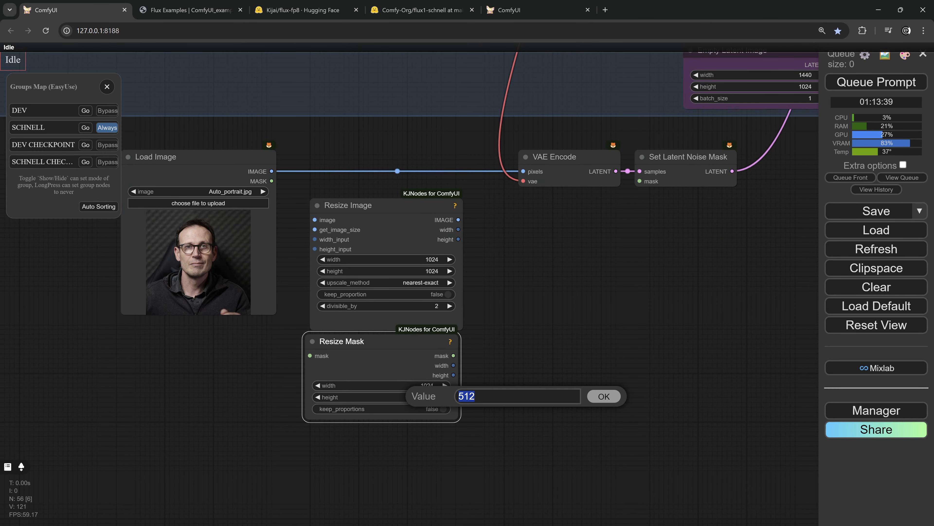
{"action": "type", "text": "1024"}
{"action": "key", "text": "Return"}
Step: Route Load Image's IMAGE through Resize Image into VAE Encode's pixels, and its MASK through Resize Mask into the Set Latent Noise Mask mask input
{"action": "left_click_drag", "start_coordinate": [246, 161], "coordinate": [338, 207]}
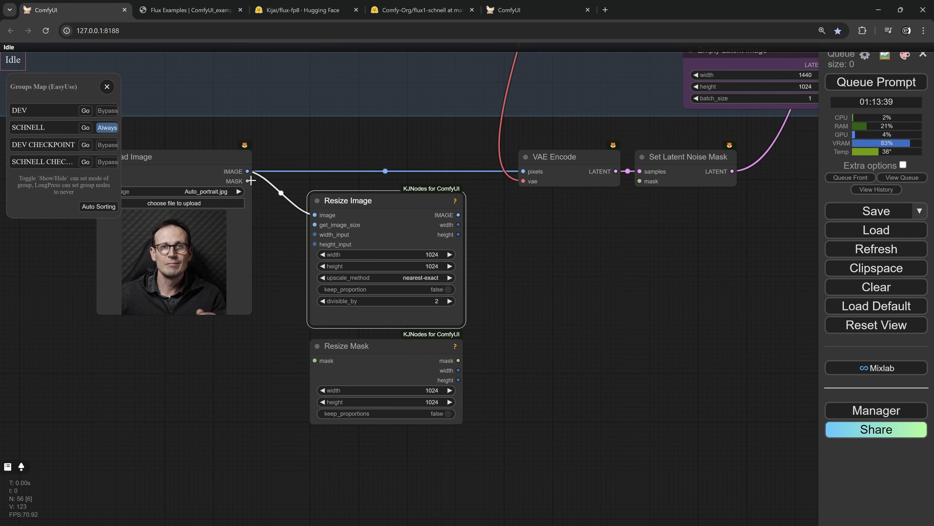
{"action": "left_click_drag", "start_coordinate": [250, 181], "coordinate": [315, 361]}
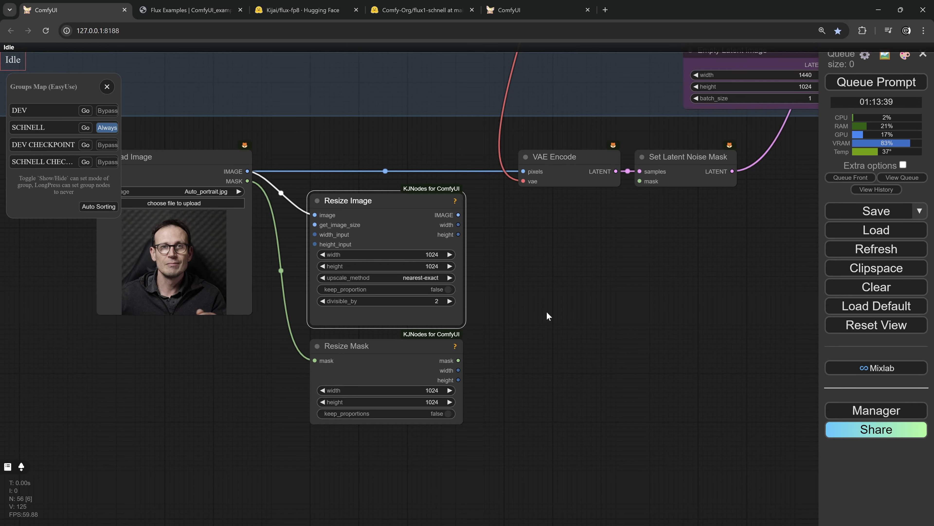
{"action": "left_click_drag", "start_coordinate": [547, 312], "coordinate": [474, 359]}
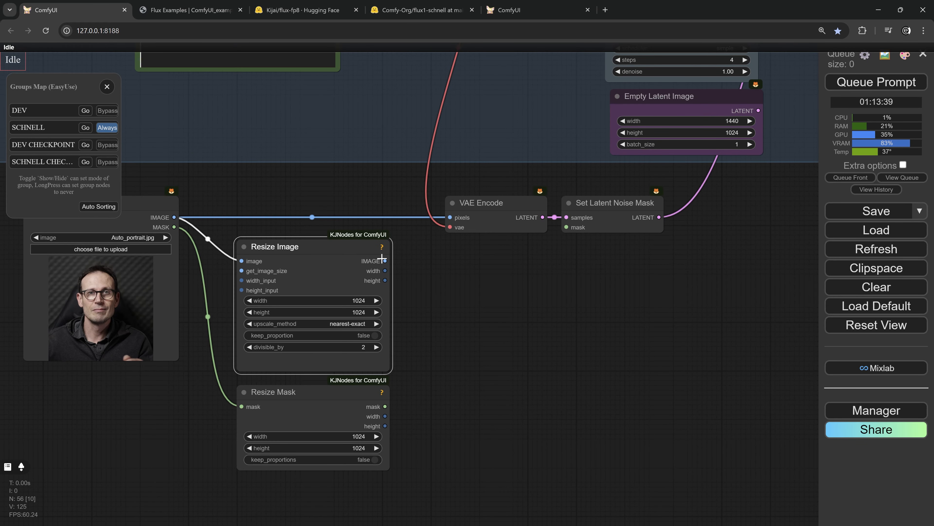
{"action": "left_click_drag", "start_coordinate": [384, 261], "coordinate": [450, 217]}
{"action": "left_click_drag", "start_coordinate": [385, 406], "coordinate": [567, 227]}
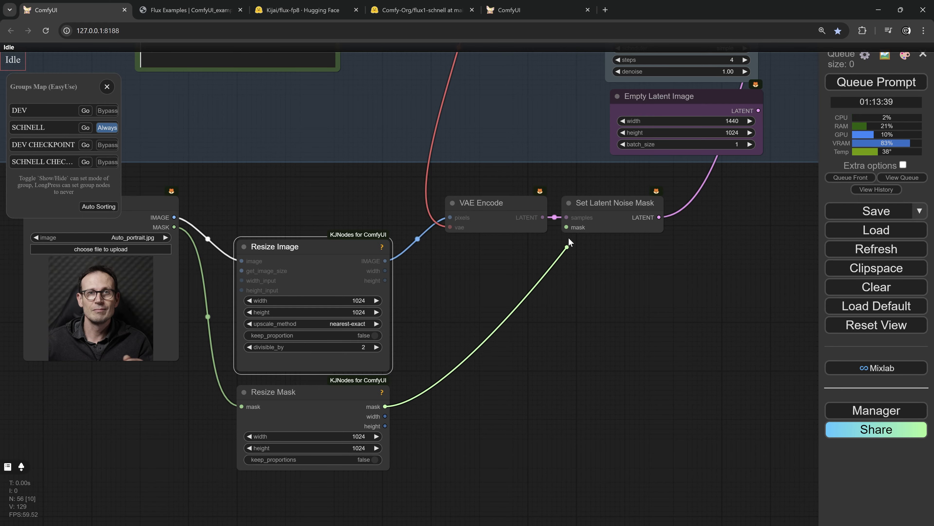
Step: Open the Load Image portrait in MaskEditor and increase the brush thickness for masking
{"action": "left_click_drag", "start_coordinate": [320, 314], "coordinate": [450, 316]}
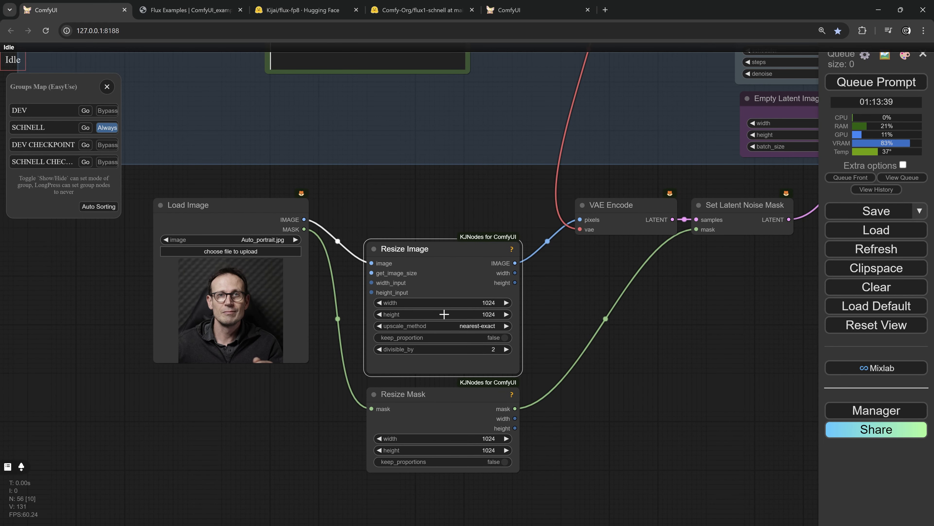
{"action": "right_click", "coordinate": [235, 205]}
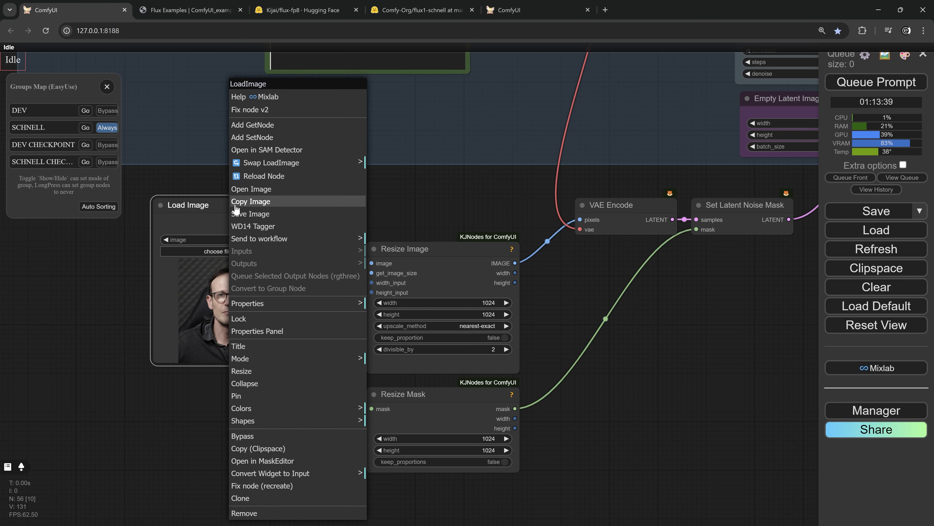
{"action": "left_click", "coordinate": [255, 461]}
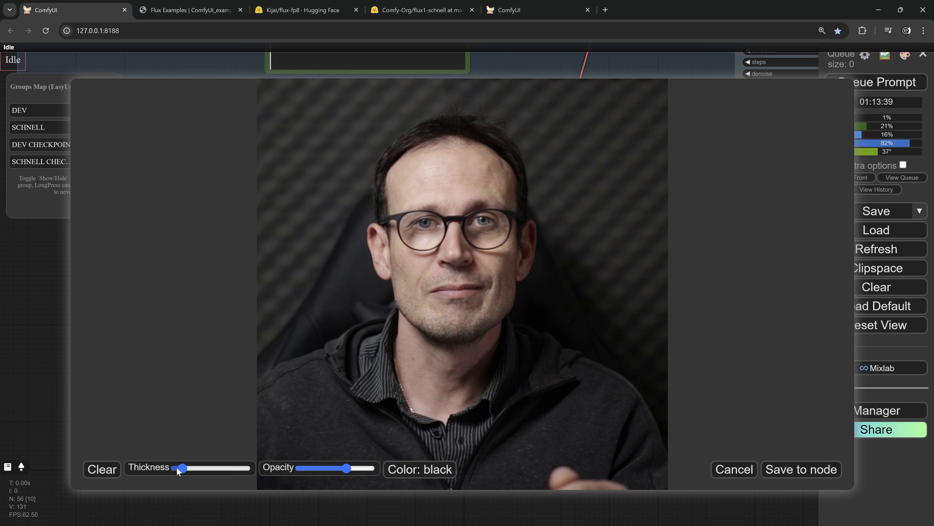
{"action": "mouse_move", "coordinate": [182, 467]}
{"action": "left_mouse_down"}
{"action": "mouse_move", "coordinate": [200, 467]}
{"action": "mouse_move", "coordinate": [188, 467]}
{"action": "left_mouse_up"}
{"action": "scroll", "coordinate": [310, 255], "scroll_direction": "down", "scroll_amount": 14}
{"action": "scroll", "coordinate": [389, 249], "scroll_direction": "down", "scroll_amount": 5}
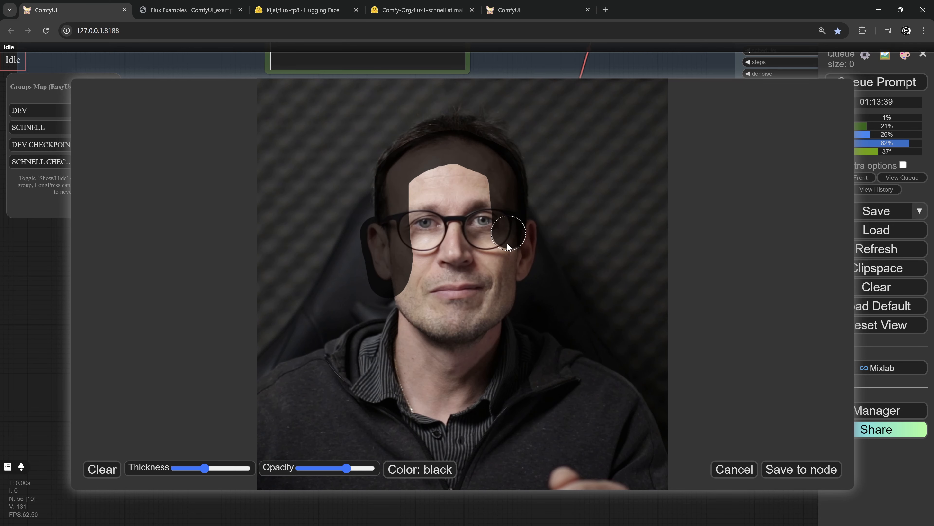
Step: Paint the mask over the man's face, ears and neck, switch the mask color to white, and save it to the node
{"action": "mouse_move", "coordinate": [499, 309]}
{"action": "left_mouse_down"}
{"action": "mouse_move", "coordinate": [412, 310]}
{"action": "mouse_move", "coordinate": [455, 268]}
{"action": "mouse_move", "coordinate": [494, 272]}
{"action": "left_mouse_up"}
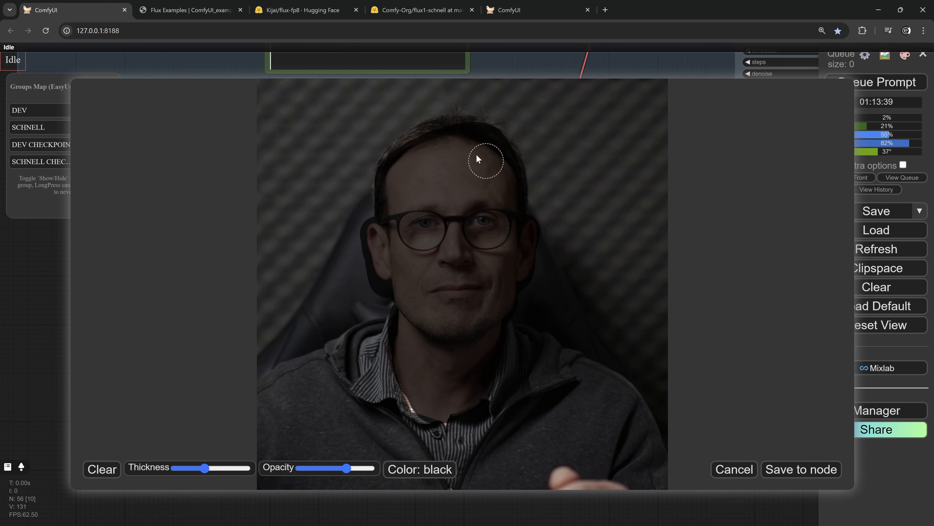
{"action": "left_click", "coordinate": [423, 473]}
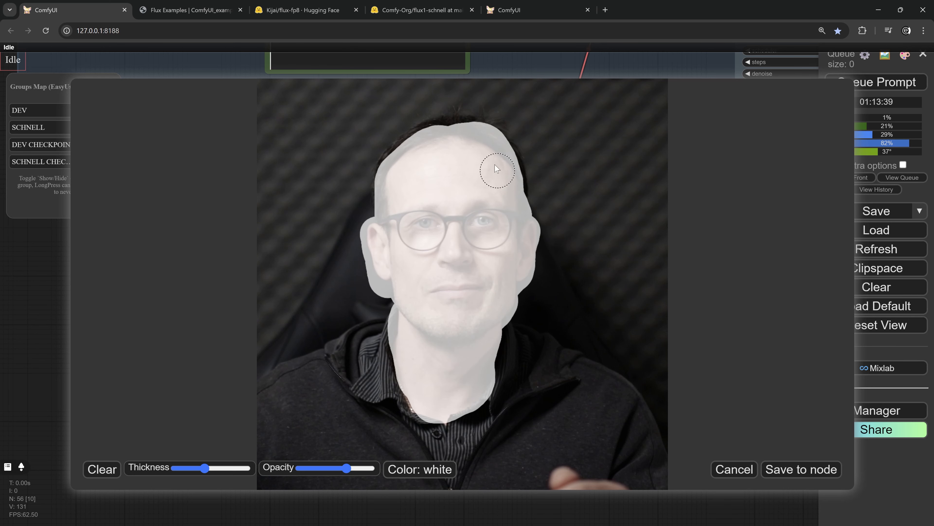
{"action": "left_click", "coordinate": [795, 474]}
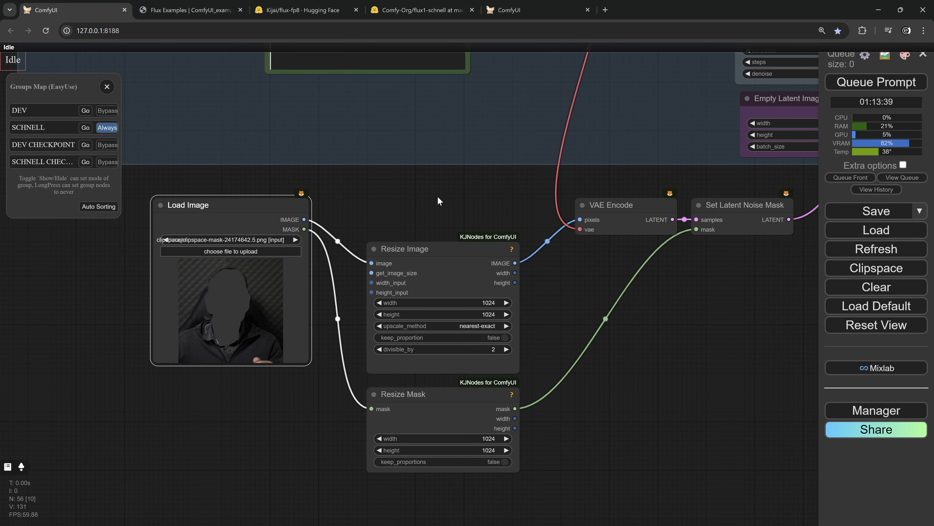
Step: Replace the SCHNELL group's CLIP Text Encode prompt with "a candide photo of the face of a cute cat"
{"action": "left_click_drag", "start_coordinate": [392, 188], "coordinate": [406, 404]}
{"action": "left_click_drag", "start_coordinate": [386, 250], "coordinate": [259, 229]}
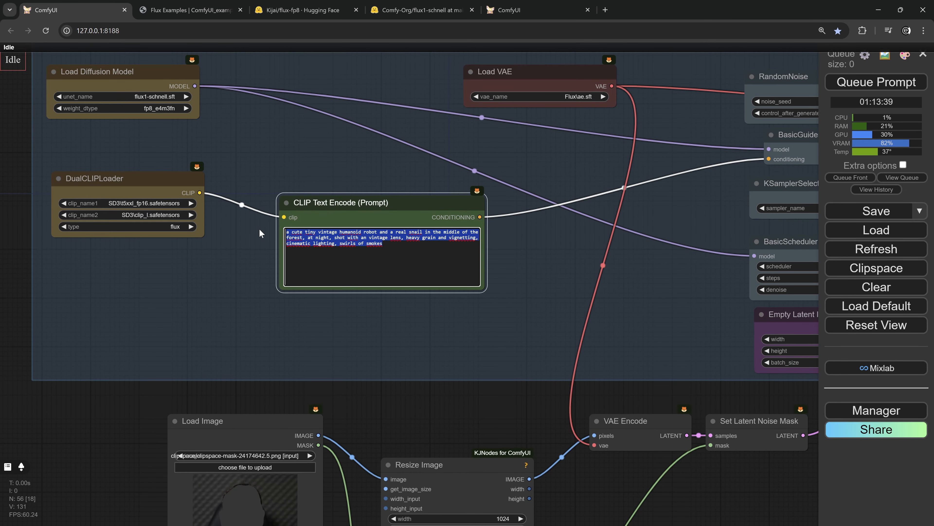
{"action": "type", "text": "a candide photo of the face of a cute cat"}
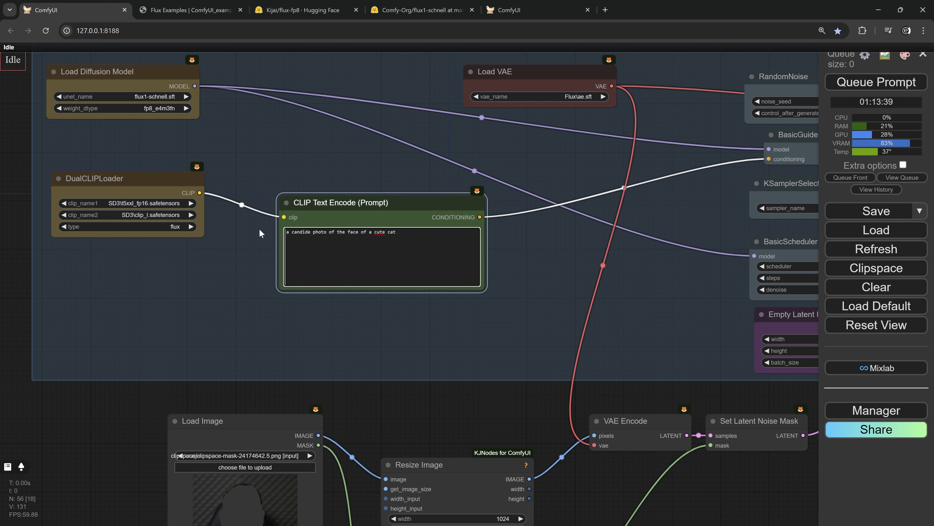
{"action": "left_click_drag", "start_coordinate": [543, 268], "coordinate": [478, 270]}
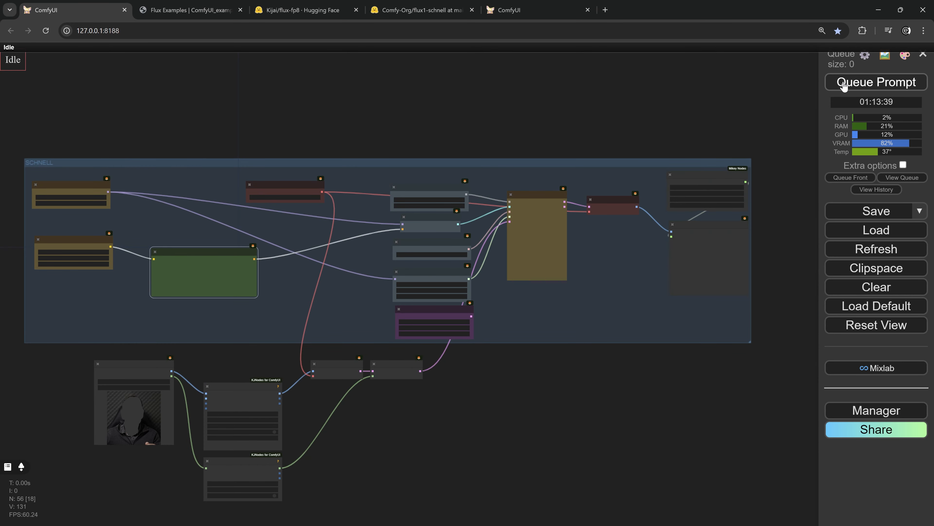
Step: Run the Schnell inpainting workflow and inspect the edges of the inpainted cat face in the Save Image result
{"action": "left_click", "coordinate": [844, 82]}
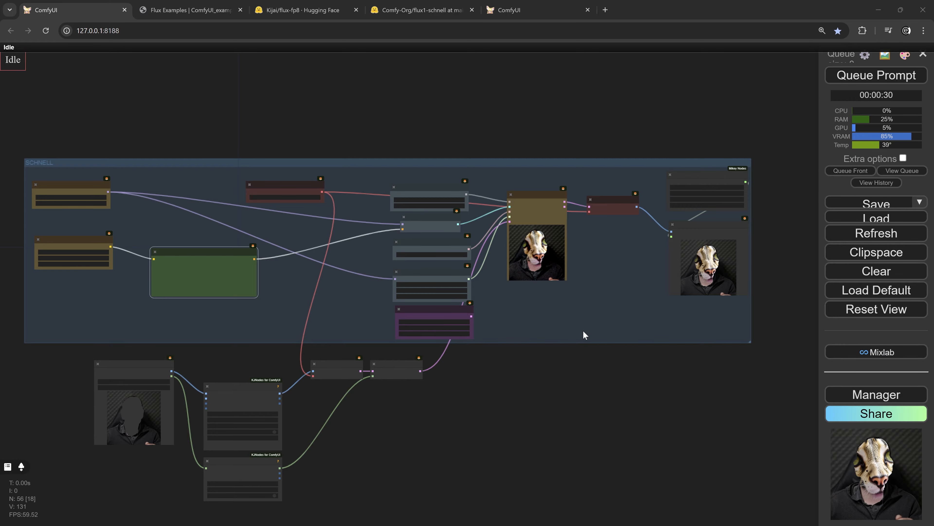
{"action": "scroll", "coordinate": [538, 253], "scroll_direction": "up", "scroll_amount": 15}
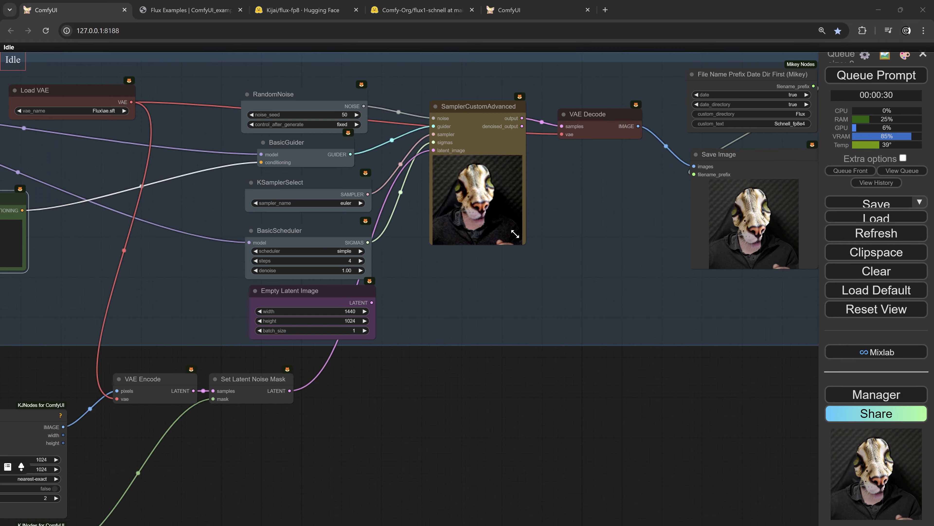
{"action": "scroll", "coordinate": [472, 187], "scroll_direction": "down", "scroll_amount": 6}
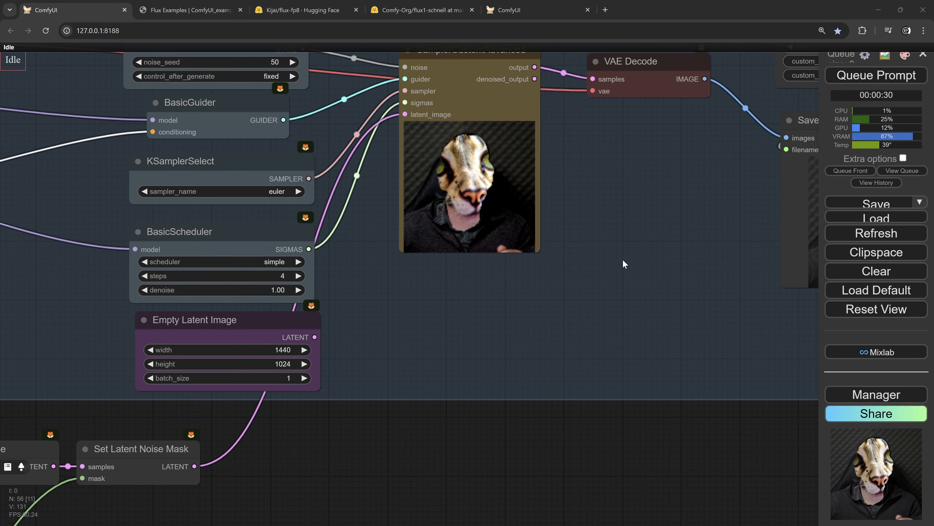
{"action": "left_click_drag", "start_coordinate": [624, 265], "coordinate": [305, 298]}
{"action": "scroll", "coordinate": [578, 254], "scroll_direction": "up", "scroll_amount": 8}
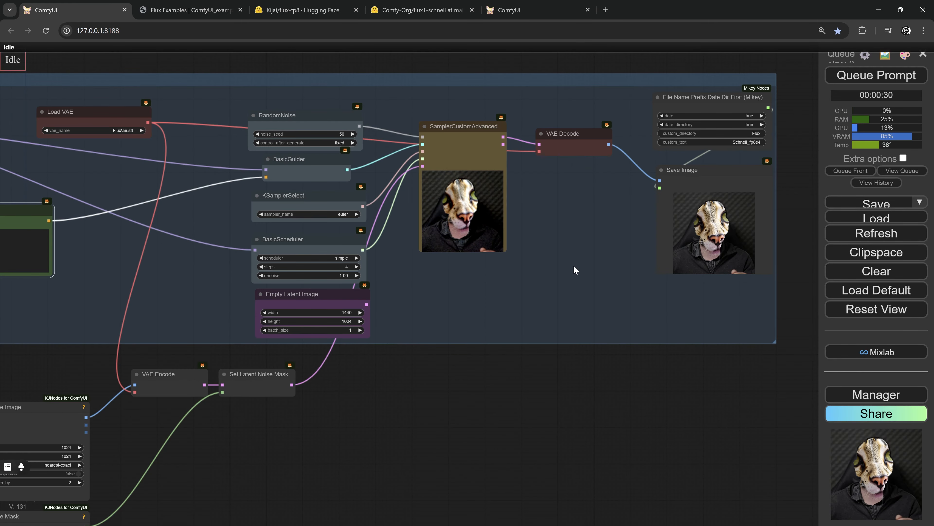
{"action": "left_click_drag", "start_coordinate": [574, 271], "coordinate": [405, 302]}
{"action": "scroll", "coordinate": [515, 236], "scroll_direction": "up", "scroll_amount": 15}
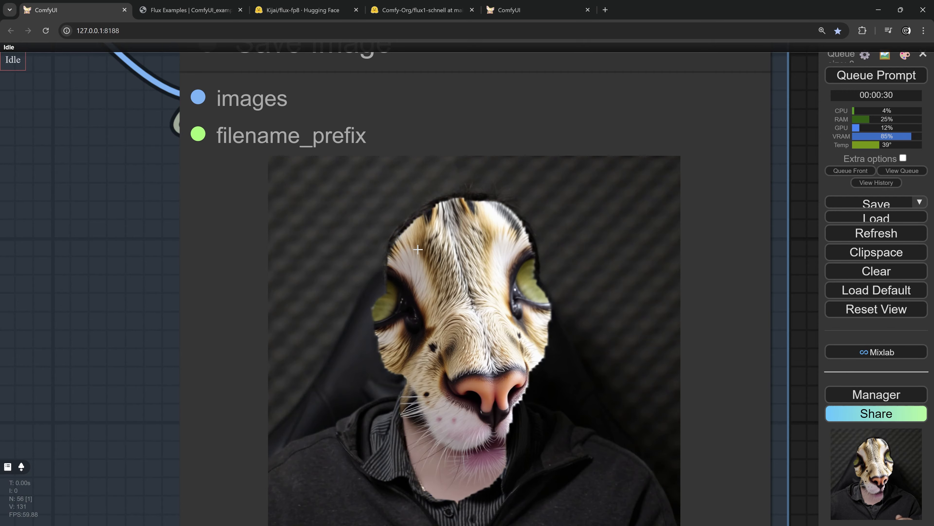
{"action": "scroll", "coordinate": [418, 249], "scroll_direction": "down", "scroll_amount": 16}
Step: Add a Mask Blur node and wire it between the Resize Mask output and the Set Latent Noise Mask mask input
{"action": "left_click_drag", "start_coordinate": [373, 305], "coordinate": [676, 197]}
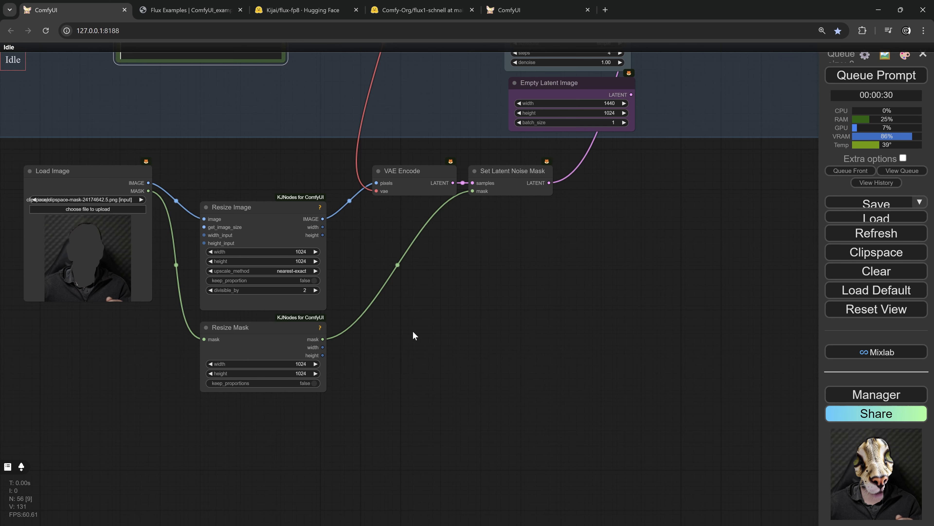
{"action": "double_click", "coordinate": [438, 269]}
{"action": "type", "text": "blur"}
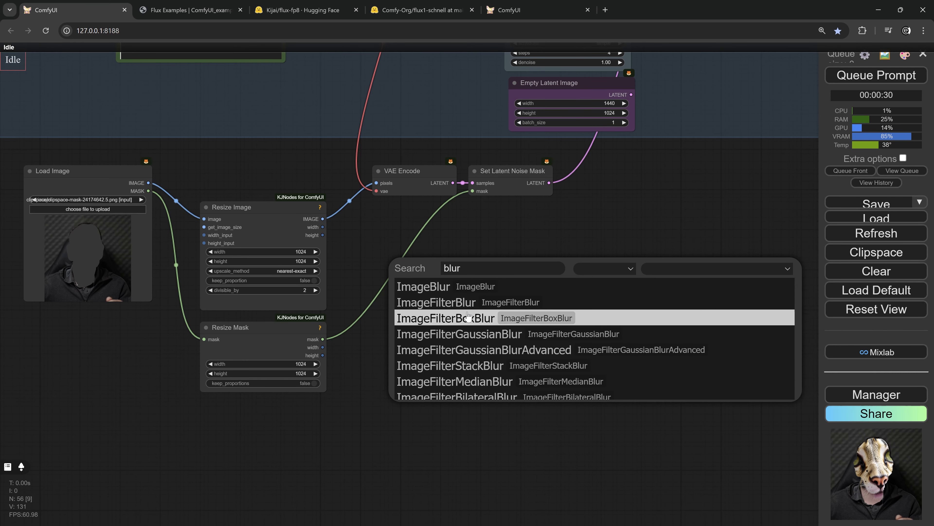
{"action": "scroll", "coordinate": [468, 316], "scroll_direction": "down", "scroll_amount": 3}
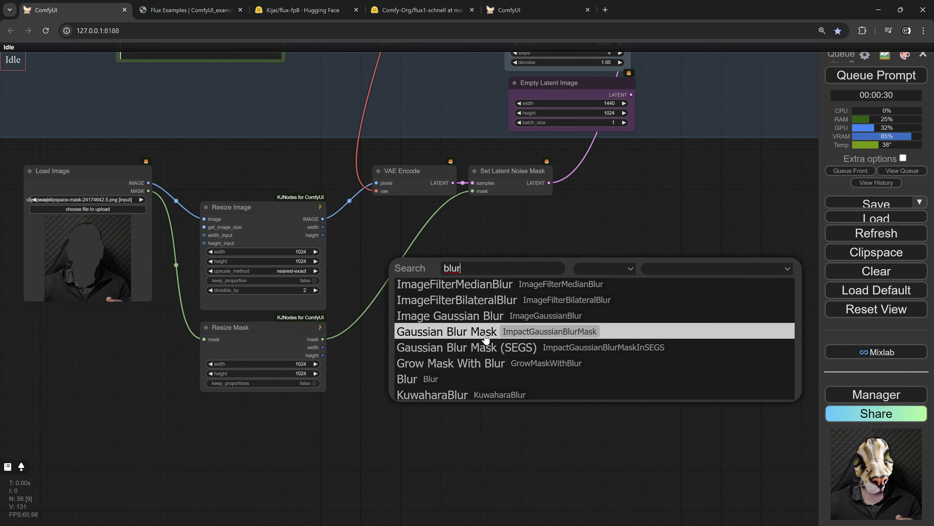
{"action": "scroll", "coordinate": [442, 335], "scroll_direction": "down", "scroll_amount": 2}
{"action": "left_click", "coordinate": [441, 334]}
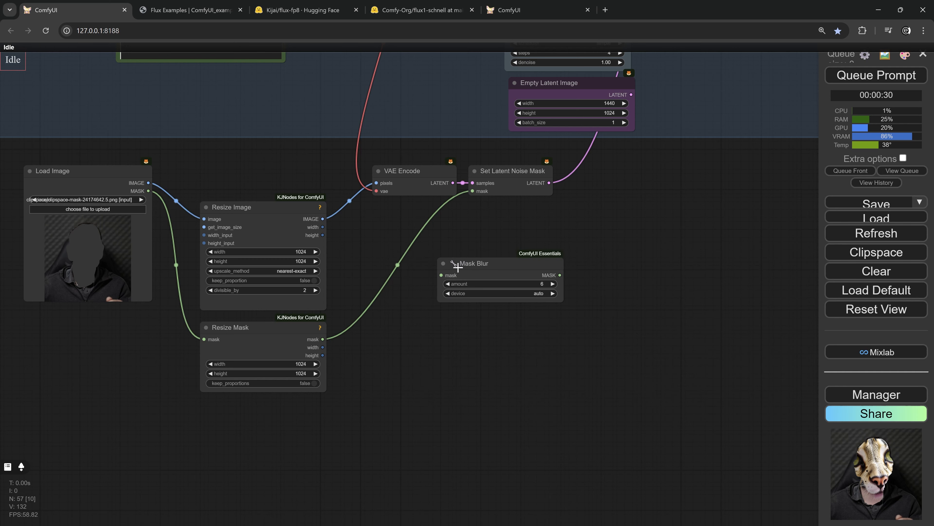
{"action": "left_click_drag", "start_coordinate": [454, 266], "coordinate": [383, 322]}
{"action": "left_click_drag", "start_coordinate": [322, 339], "coordinate": [347, 337]}
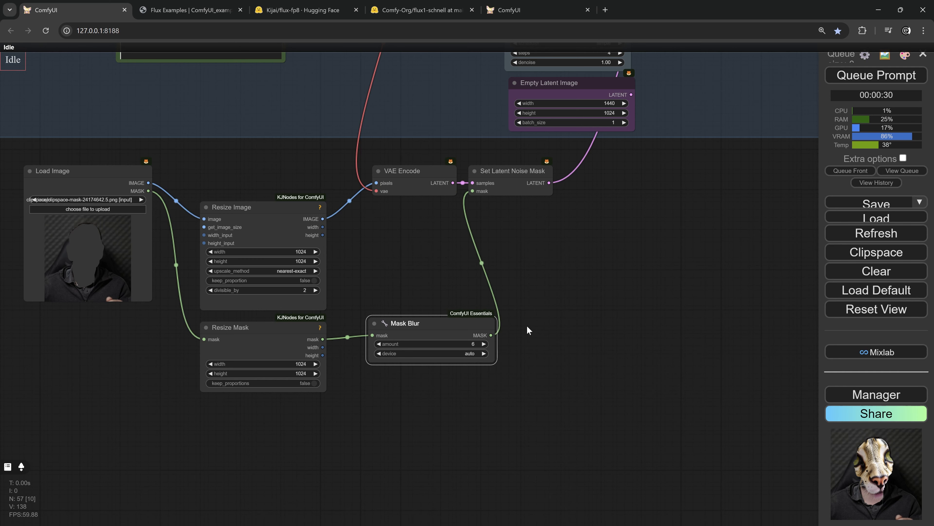
Step: Add a Mask Preview node beside Mask Blur and feed it from the Mask Blur output
{"action": "double_click", "coordinate": [527, 326]}
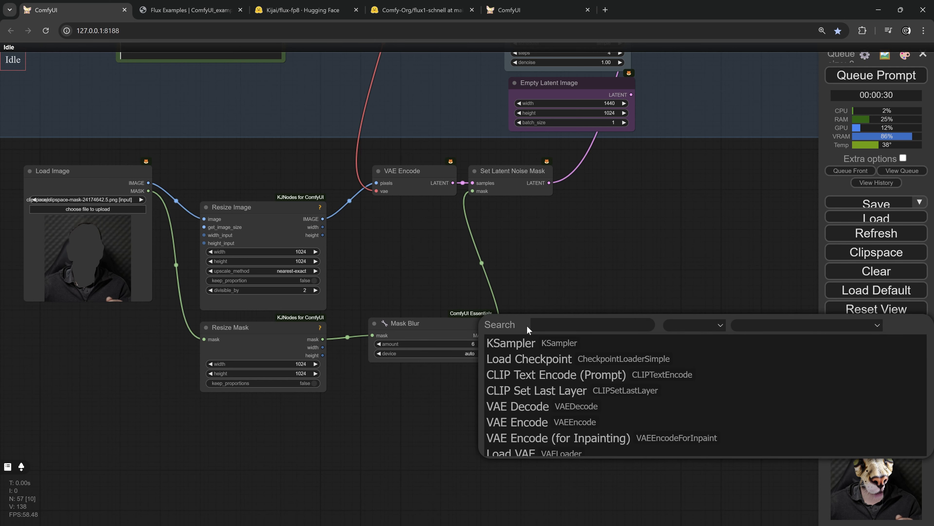
{"action": "type", "text": "previe"}
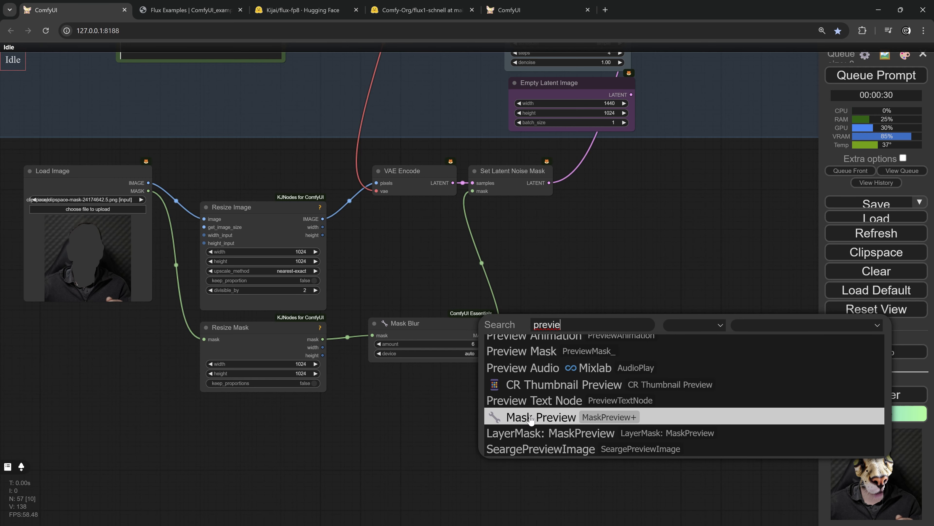
{"action": "left_click", "coordinate": [534, 420]}
{"action": "left_click_drag", "start_coordinate": [491, 335], "coordinate": [531, 332]}
Step: Set the Mask Blur amount to 50 and run the workflow to preview the blurred mask
{"action": "left_click_drag", "start_coordinate": [466, 344], "coordinate": [511, 343]}
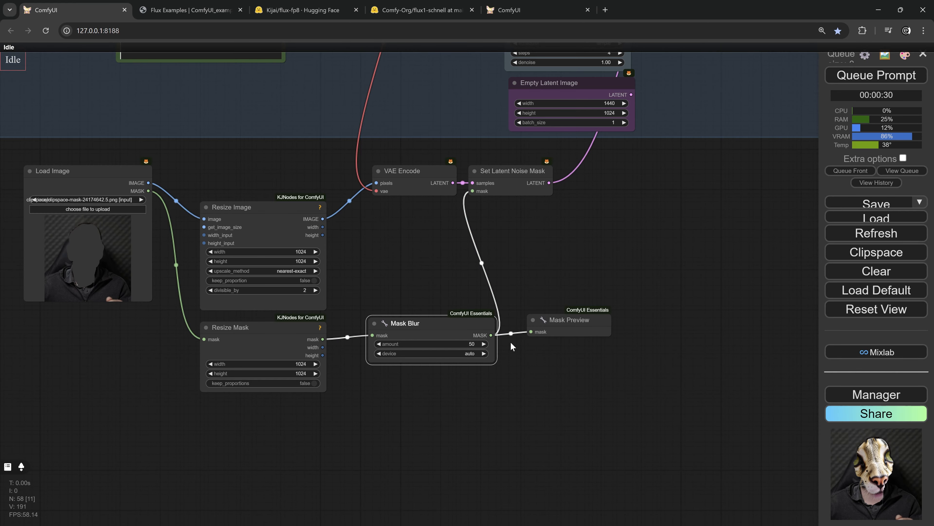
{"action": "left_click", "coordinate": [848, 82]}
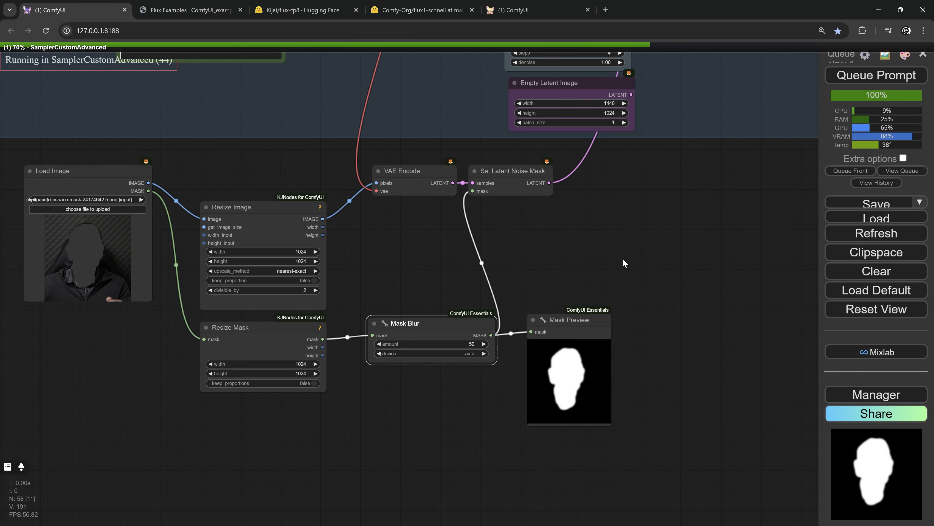
{"action": "scroll", "coordinate": [583, 388], "scroll_direction": "up", "scroll_amount": 5}
{"action": "scroll", "coordinate": [575, 349], "scroll_direction": "down", "scroll_amount": 1}
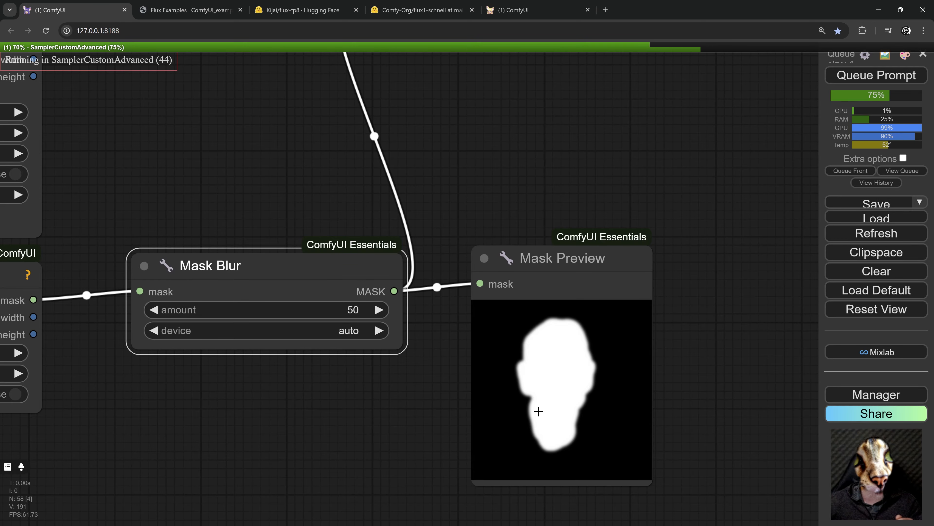
Step: Inspect how the inpainted face blends into the portrait in the Save Image result
{"action": "scroll", "coordinate": [539, 412], "scroll_direction": "down", "scroll_amount": 8}
{"action": "left_click_drag", "start_coordinate": [739, 277], "coordinate": [491, 366]}
{"action": "scroll", "coordinate": [724, 165], "scroll_direction": "up", "scroll_amount": 18}
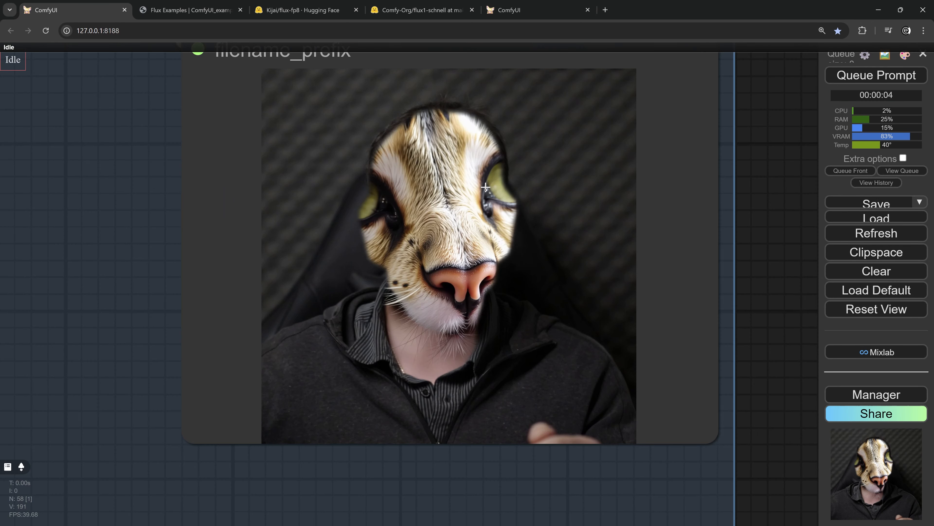
{"action": "scroll", "coordinate": [501, 182], "scroll_direction": "up", "scroll_amount": 3}
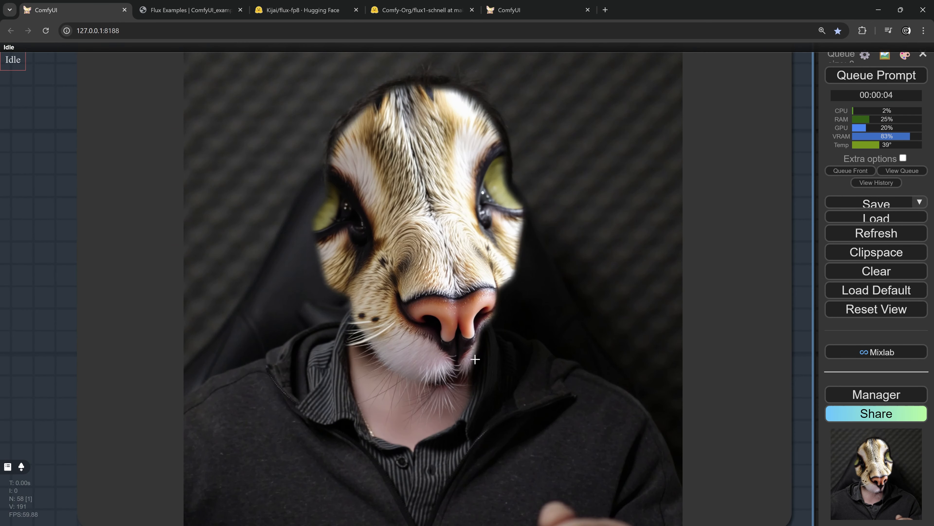
{"action": "scroll", "coordinate": [368, 331], "scroll_direction": "down", "scroll_amount": 18}
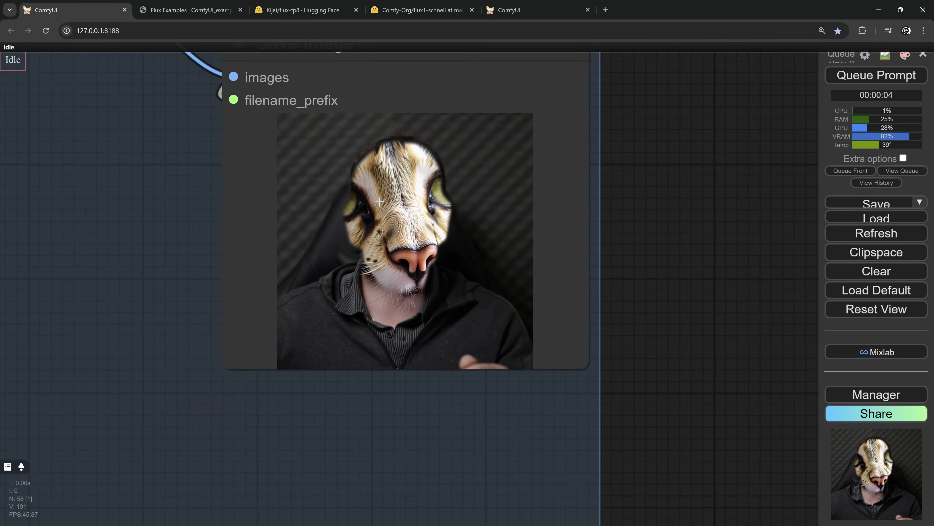
Step: Try a BasicScheduler denoise of 0.7 in the SCHNELL group, run the workflow and inspect the saved image
{"action": "left_click_drag", "start_coordinate": [315, 371], "coordinate": [631, 368]}
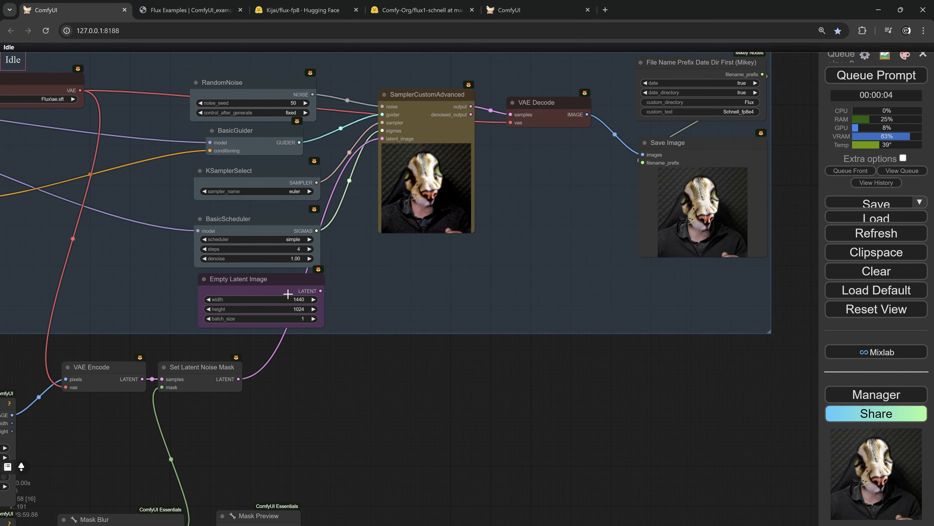
{"action": "scroll", "coordinate": [292, 311], "scroll_direction": "up", "scroll_amount": 4}
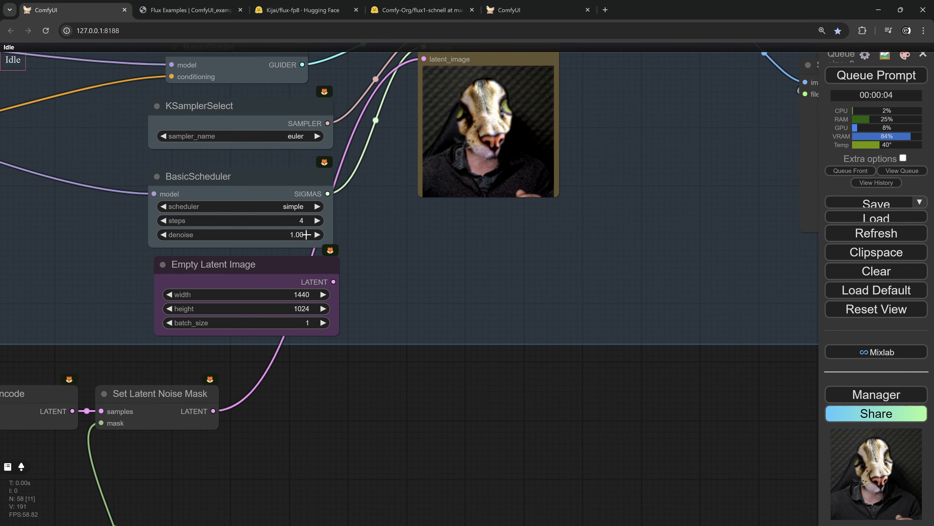
{"action": "left_click", "coordinate": [306, 235]}
{"action": "type", "text": "0.7"}
{"action": "key", "text": "Return"}
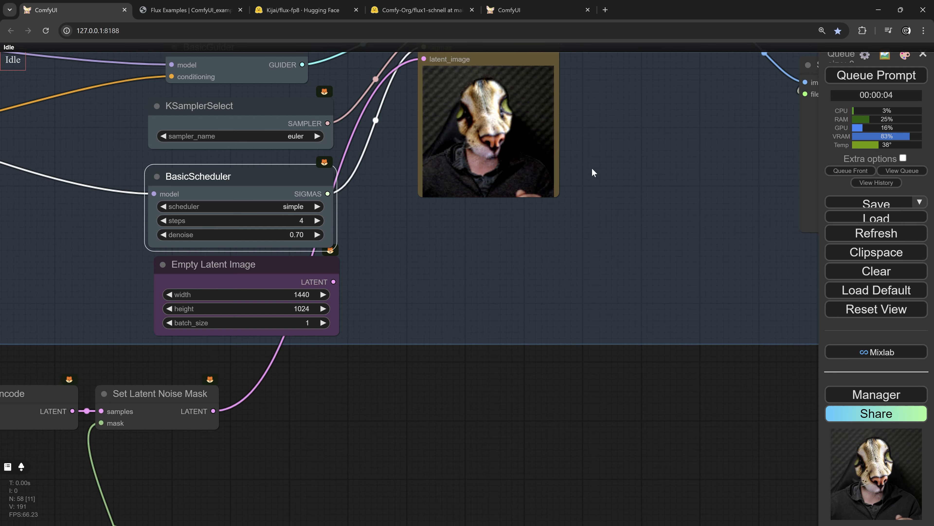
{"action": "left_click", "coordinate": [872, 76]}
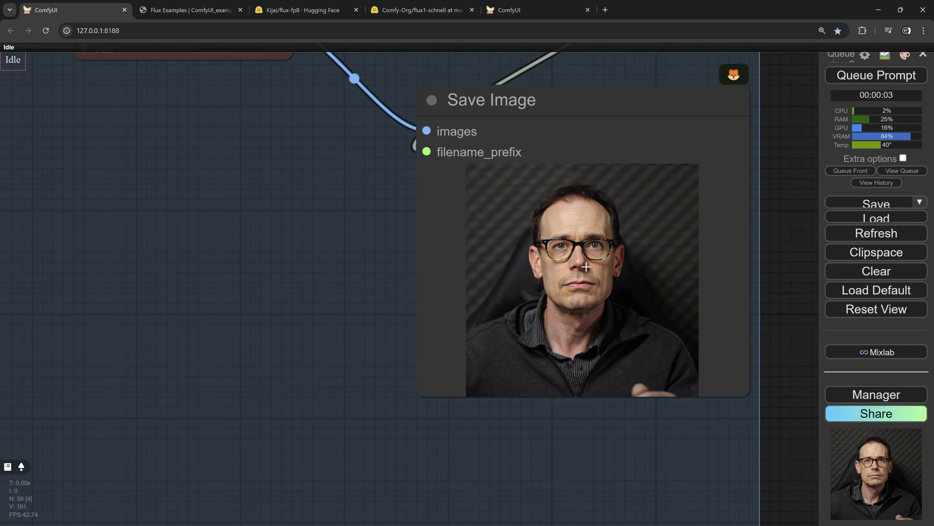
{"action": "scroll", "coordinate": [586, 267], "scroll_direction": "up", "scroll_amount": 8}
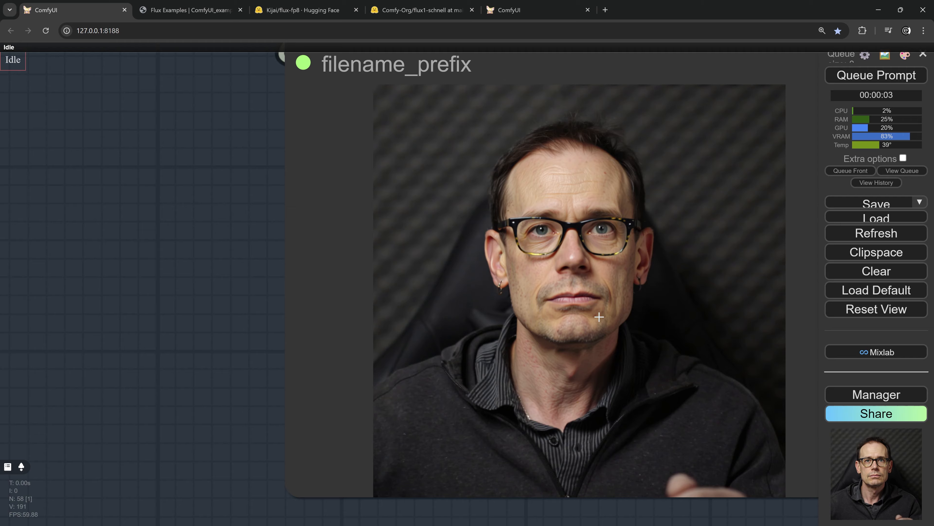
{"action": "scroll", "coordinate": [588, 281], "scroll_direction": "down", "scroll_amount": 10}
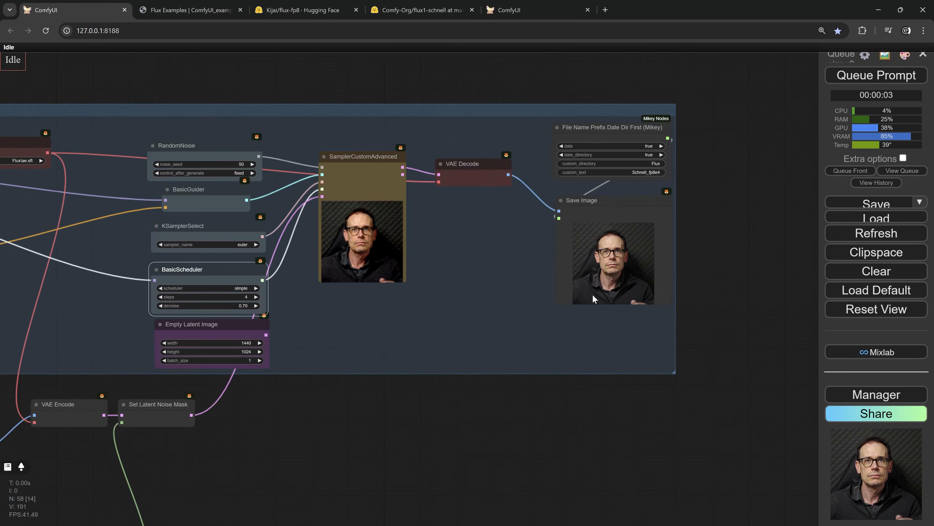
Step: Set the SCHNELL BasicScheduler denoise to 0.9, run the workflow and inspect the saved image
{"action": "left_click_drag", "start_coordinate": [238, 316], "coordinate": [405, 288]}
{"action": "scroll", "coordinate": [405, 288], "scroll_direction": "up", "scroll_amount": 4}
{"action": "left_click", "coordinate": [419, 274]}
{"action": "type", "text": "0.9"}
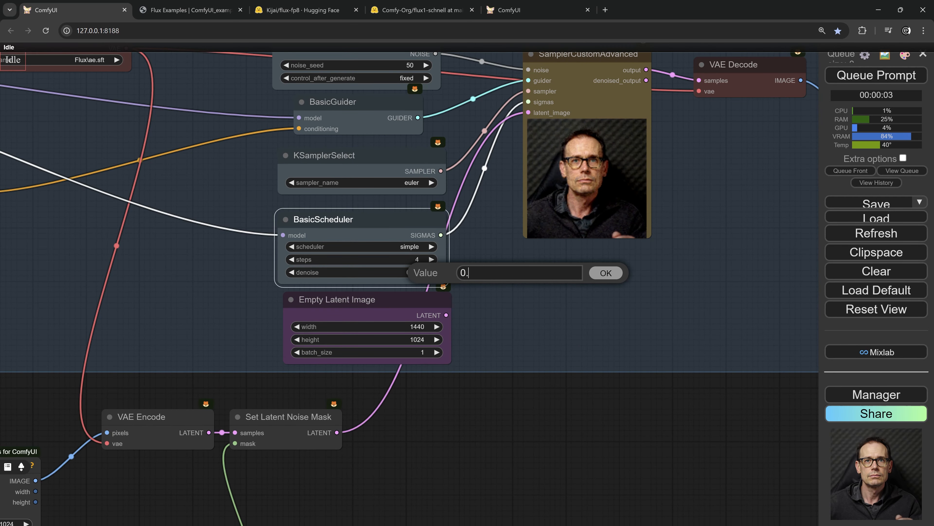
{"action": "key", "text": "Return"}
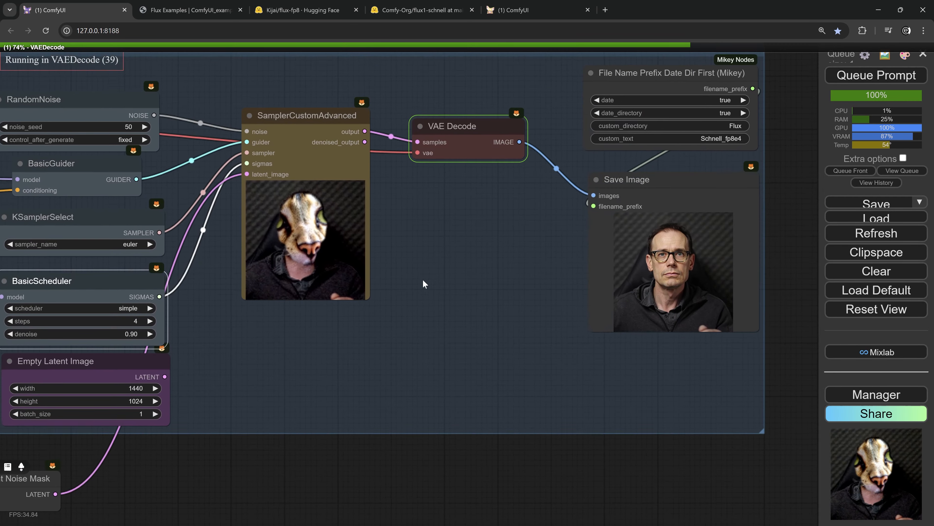
{"action": "scroll", "coordinate": [670, 263], "scroll_direction": "up", "scroll_amount": 8}
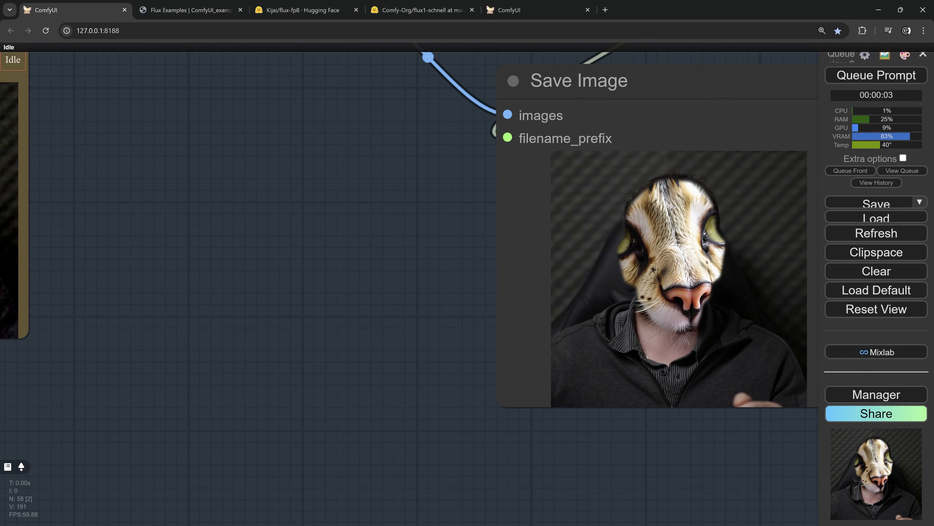
{"action": "scroll", "coordinate": [580, 269], "scroll_direction": "down", "scroll_amount": 12}
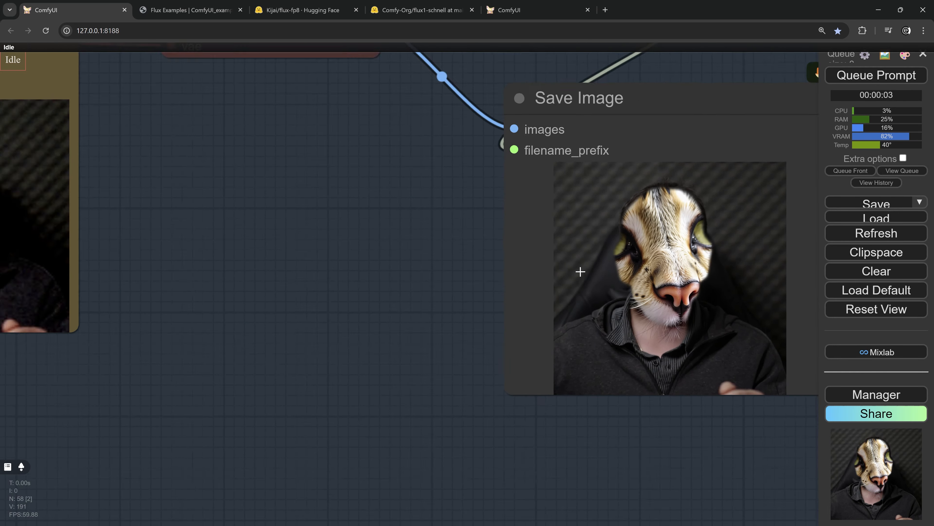
Step: Examine the DEV group's ModelSamplingFlux and FluxGuidance nodes and how they connect to the guider, scheduler and size nodes
{"action": "scroll", "coordinate": [461, 293], "scroll_direction": "down", "scroll_amount": 5}
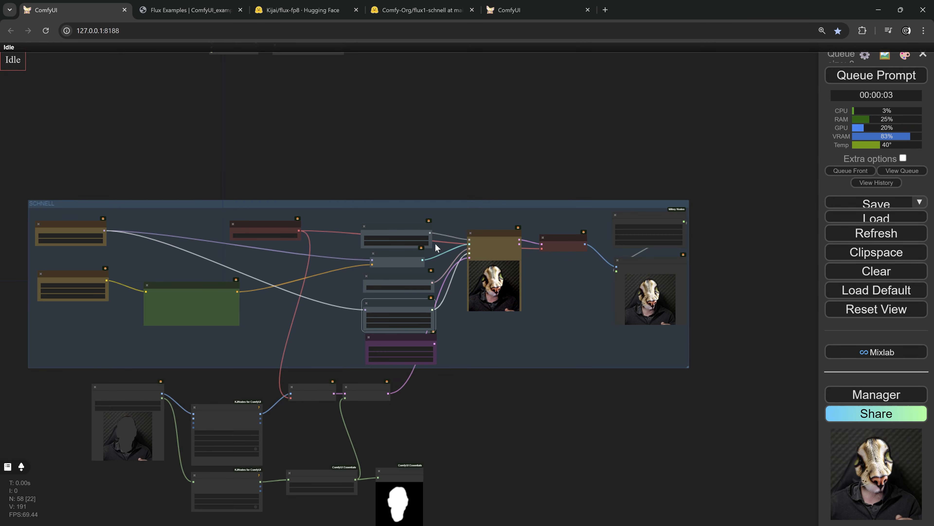
{"action": "left_click_drag", "start_coordinate": [258, 178], "coordinate": [805, 258]}
{"action": "scroll", "coordinate": [320, 168], "scroll_direction": "up", "scroll_amount": 8}
{"action": "scroll", "coordinate": [319, 164], "scroll_direction": "down", "scroll_amount": 7}
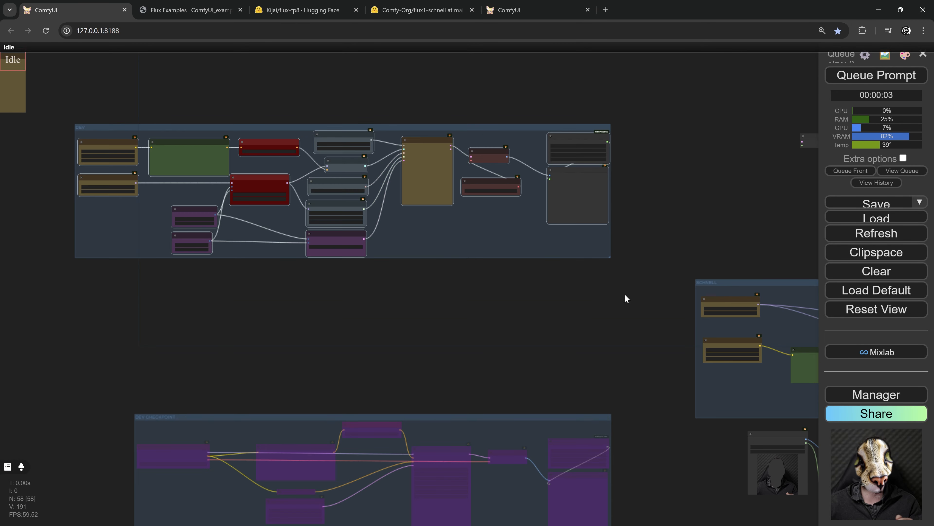
{"action": "scroll", "coordinate": [240, 164], "scroll_direction": "up", "scroll_amount": 10}
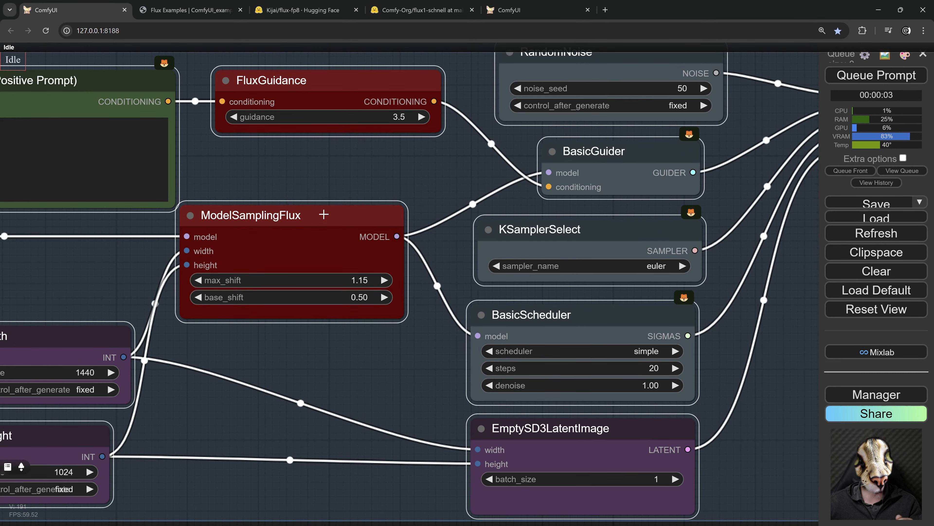
{"action": "scroll", "coordinate": [324, 214], "scroll_direction": "down", "scroll_amount": 3}
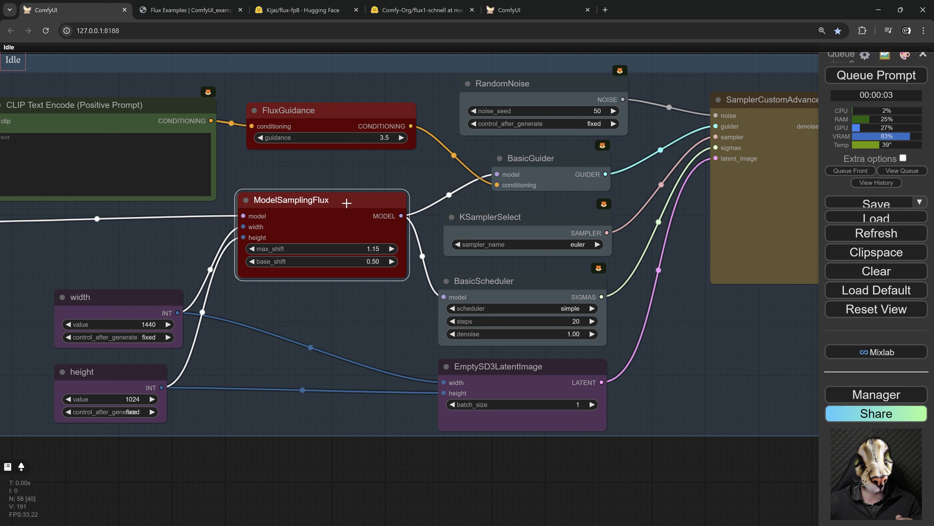
{"action": "left_click_drag", "start_coordinate": [347, 203], "coordinate": [348, 203]}
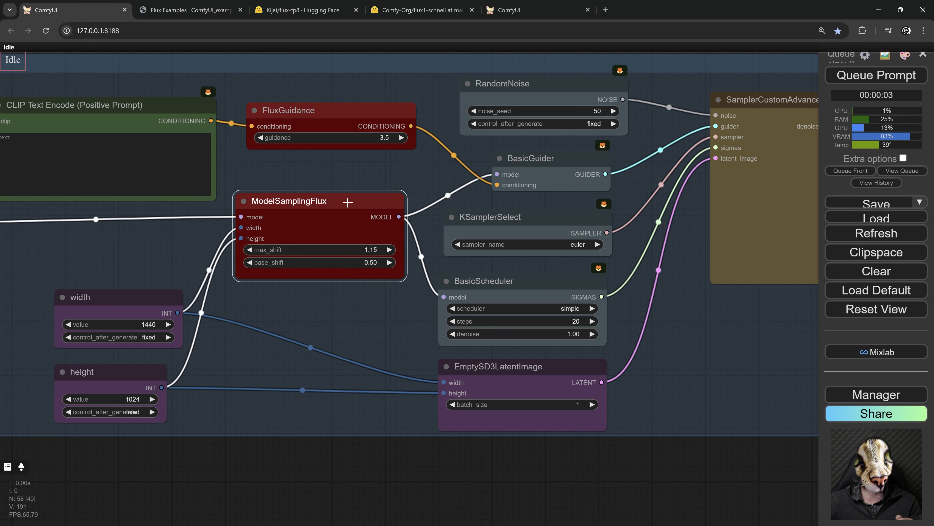
{"action": "left_click_drag", "start_coordinate": [328, 115], "coordinate": [328, 109]}
{"action": "left_click_drag", "start_coordinate": [230, 142], "coordinate": [327, 166]}
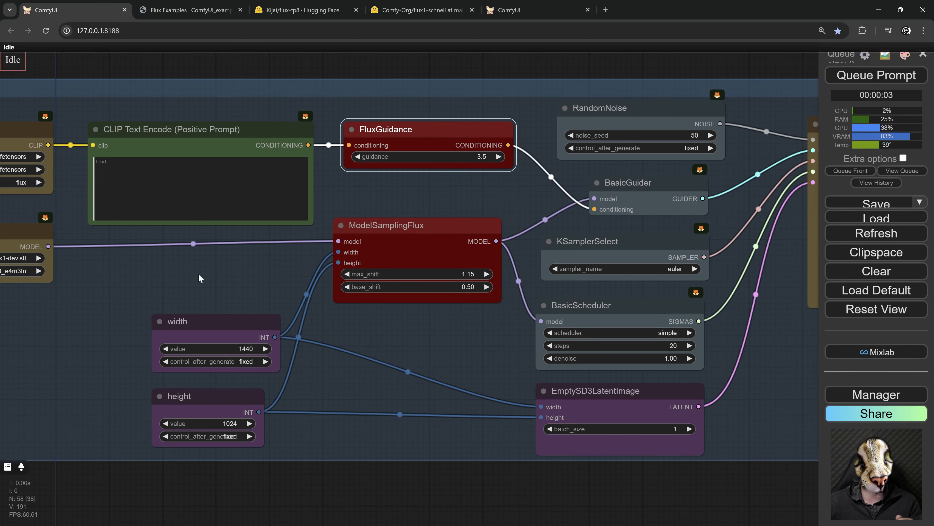
{"action": "left_click_drag", "start_coordinate": [200, 273], "coordinate": [260, 267]}
{"action": "left_click_drag", "start_coordinate": [667, 212], "coordinate": [597, 207]}
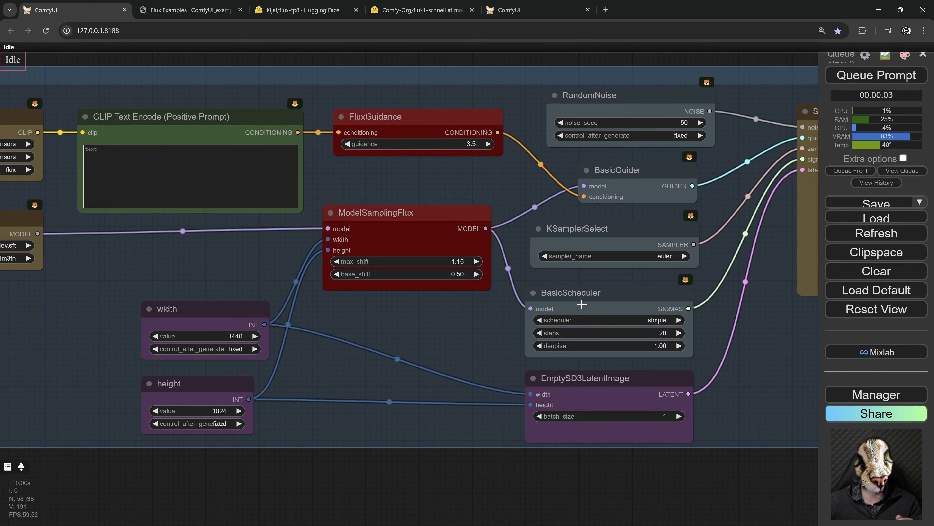
Step: Copy the DEV group's ModelSamplingFlux node to the empty canvas outside it, and bypass all nodes in the DEV group
{"action": "left_click_drag", "start_coordinate": [433, 223], "coordinate": [431, 228]}
{"action": "scroll", "coordinate": [432, 228], "scroll_direction": "down", "scroll_amount": 5}
{"action": "left_click_drag", "start_coordinate": [210, 104], "coordinate": [651, 303]}
{"action": "left_click_drag", "start_coordinate": [366, 309], "coordinate": [479, 396]}
{"action": "scroll", "coordinate": [478, 397], "scroll_direction": "down", "scroll_amount": 3}
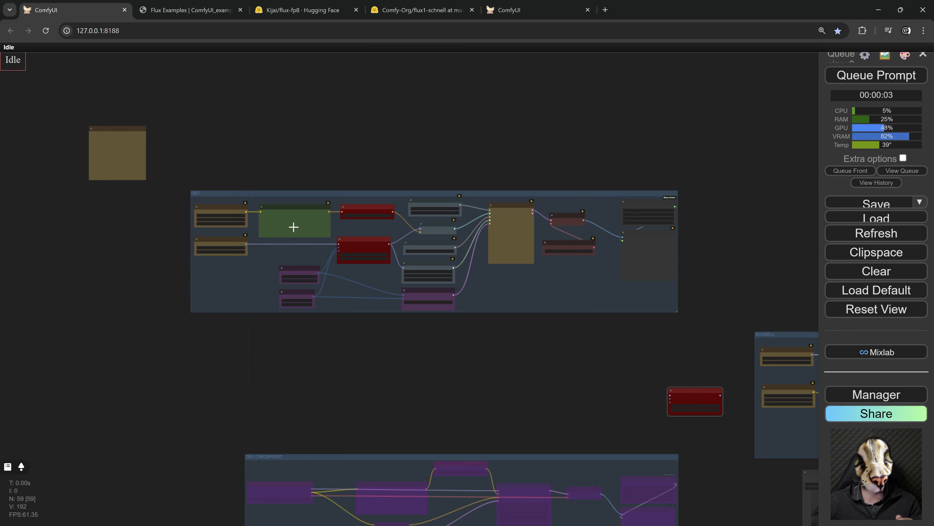
{"action": "left_click_drag", "start_coordinate": [178, 164], "coordinate": [685, 333]}
{"action": "key", "text": "ctrl+b"}
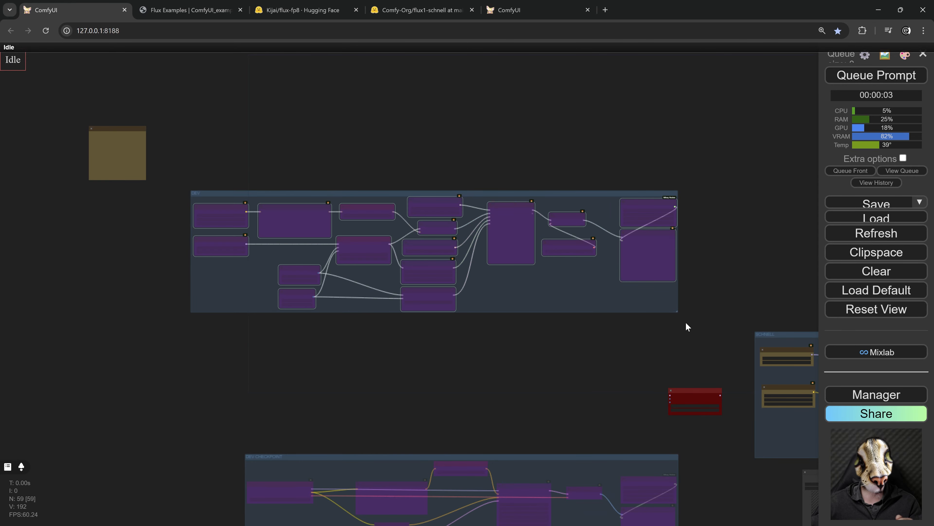
Step: Move the copied ModelSamplingFlux node into the SCHNELL group beside the Load Diffusion Model node
{"action": "left_click_drag", "start_coordinate": [700, 291], "coordinate": [244, 178]}
{"action": "scroll", "coordinate": [215, 246], "scroll_direction": "up", "scroll_amount": 2}
{"action": "scroll", "coordinate": [202, 213], "scroll_direction": "up", "scroll_amount": 2}
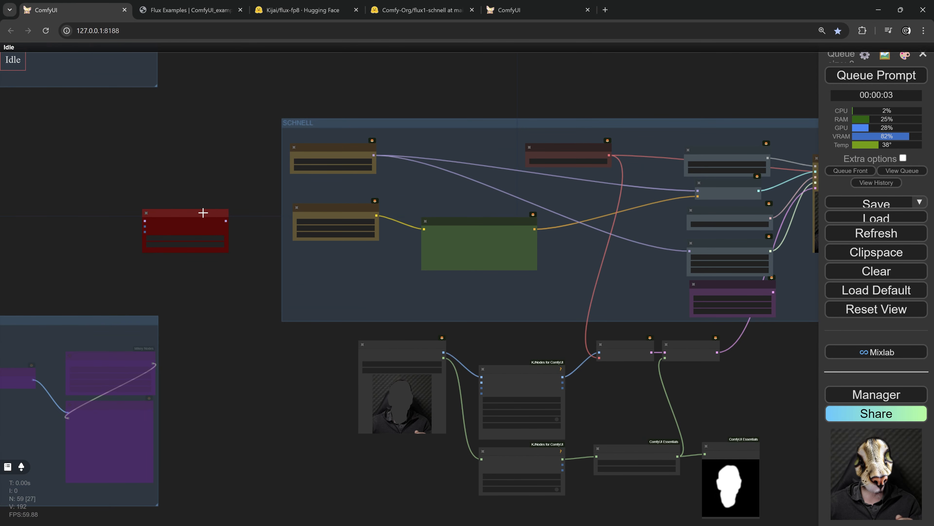
{"action": "left_click_drag", "start_coordinate": [203, 212], "coordinate": [629, 152]}
{"action": "scroll", "coordinate": [641, 260], "scroll_direction": "up", "scroll_amount": 4}
{"action": "left_click_drag", "start_coordinate": [569, 150], "coordinate": [339, 105]}
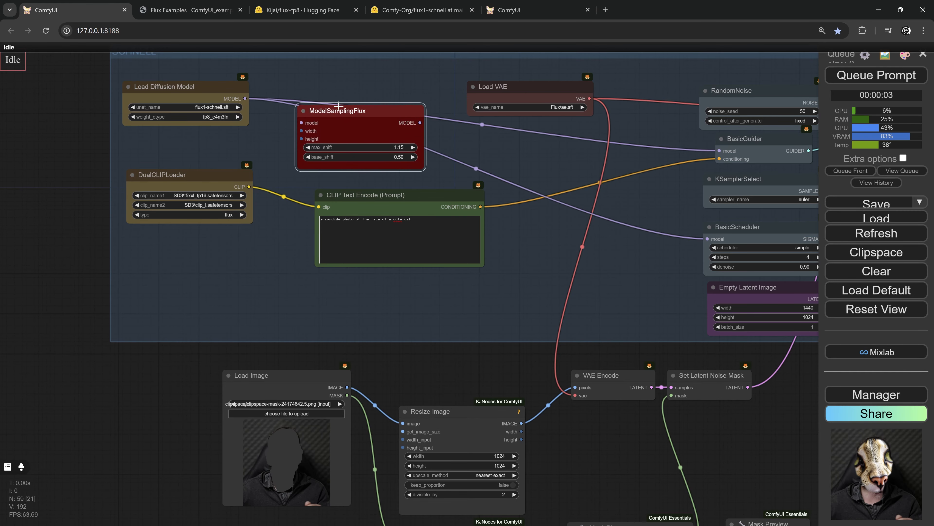
Step: Wire ModelSamplingFlux between Load Diffusion Model and both BasicGuider and BasicScheduler, and place it just before those two nodes
{"action": "scroll", "coordinate": [291, 106], "scroll_direction": "up", "scroll_amount": 2}
{"action": "left_click_drag", "start_coordinate": [237, 95], "coordinate": [299, 127]}
{"action": "left_click_drag", "start_coordinate": [489, 148], "coordinate": [278, 135]}
{"action": "left_click_drag", "start_coordinate": [232, 115], "coordinate": [598, 149]}
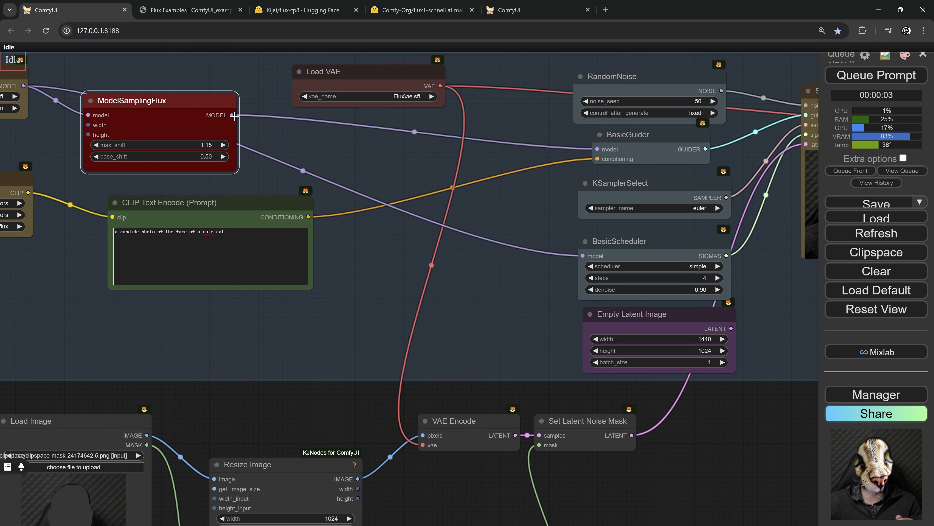
{"action": "left_click_drag", "start_coordinate": [234, 115], "coordinate": [583, 256]}
{"action": "left_click_drag", "start_coordinate": [202, 110], "coordinate": [471, 163]}
{"action": "scroll", "coordinate": [478, 229], "scroll_direction": "up", "scroll_amount": 3}
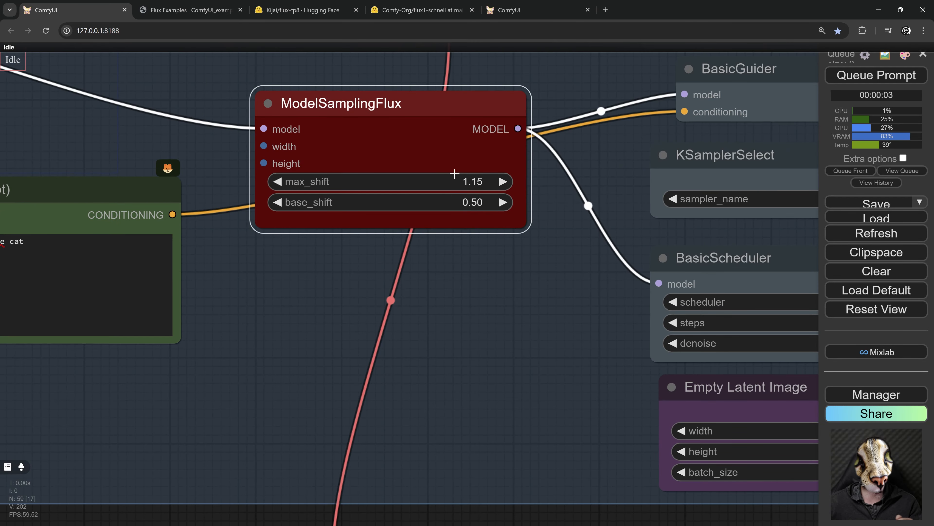
Step: Set the SCHNELL ModelSamplingFlux base_shift to 0
{"action": "scroll", "coordinate": [467, 212], "scroll_direction": "up", "scroll_amount": 3}
{"action": "left_click", "coordinate": [476, 208]}
{"action": "type", "text": "0.5"}
{"action": "key", "text": "Return"}
Step: Convert the width and height inputs of the SCHNELL ModelSamplingFlux node to widgets
{"action": "left_click_drag", "start_coordinate": [371, 106], "coordinate": [371, 106]}
{"action": "right_click", "coordinate": [411, 103]}
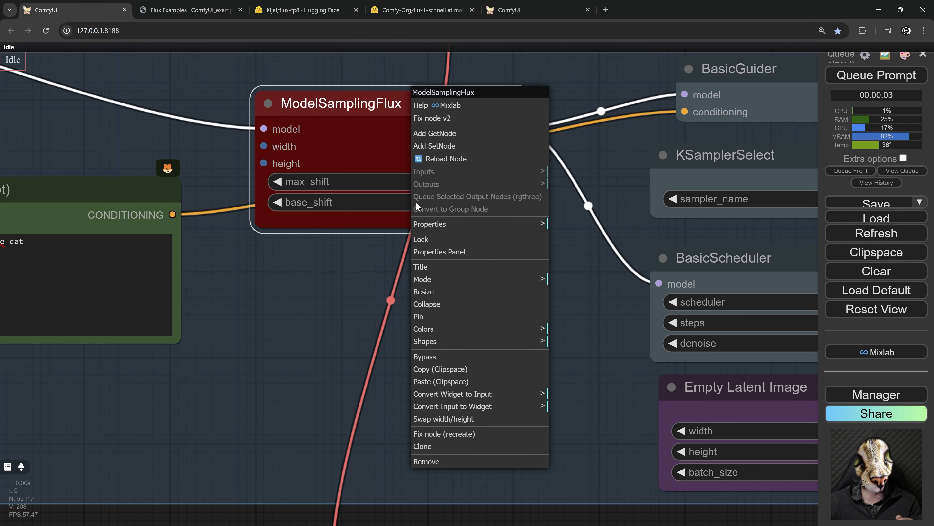
{"action": "left_click", "coordinate": [434, 408]}
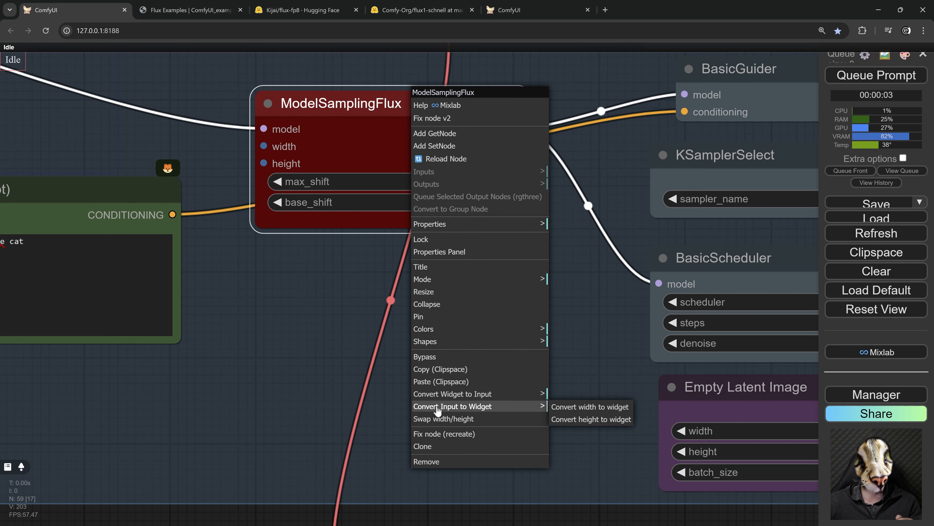
{"action": "left_click", "coordinate": [609, 407]}
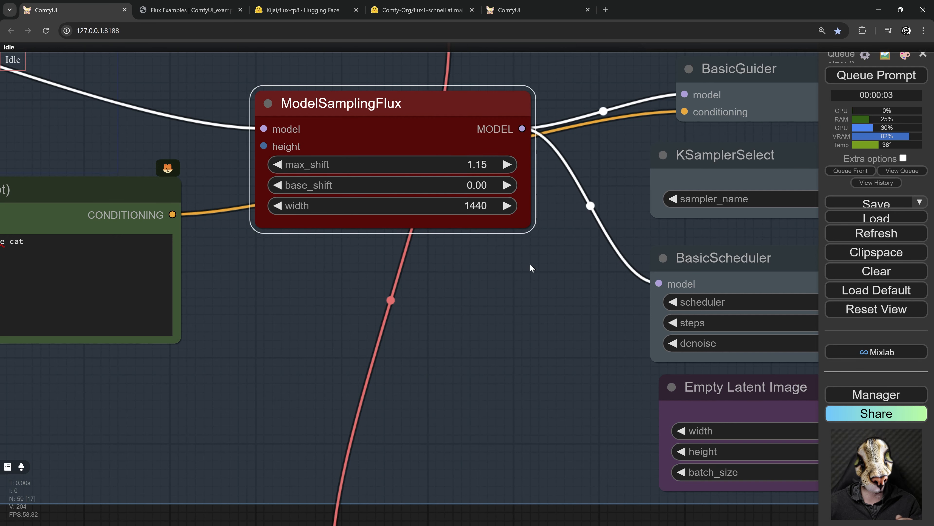
{"action": "right_click", "coordinate": [441, 100]}
{"action": "left_click", "coordinate": [488, 401]}
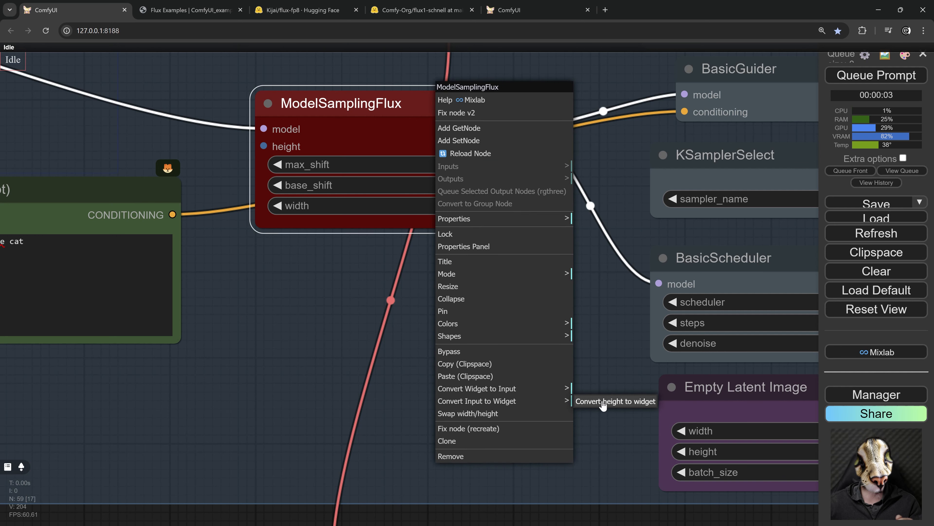
{"action": "left_click", "coordinate": [602, 401]}
Step: Set the SCHNELL ModelSamplingFlux width to 1024, run the workflow and view the saved image
{"action": "left_click", "coordinate": [478, 189]}
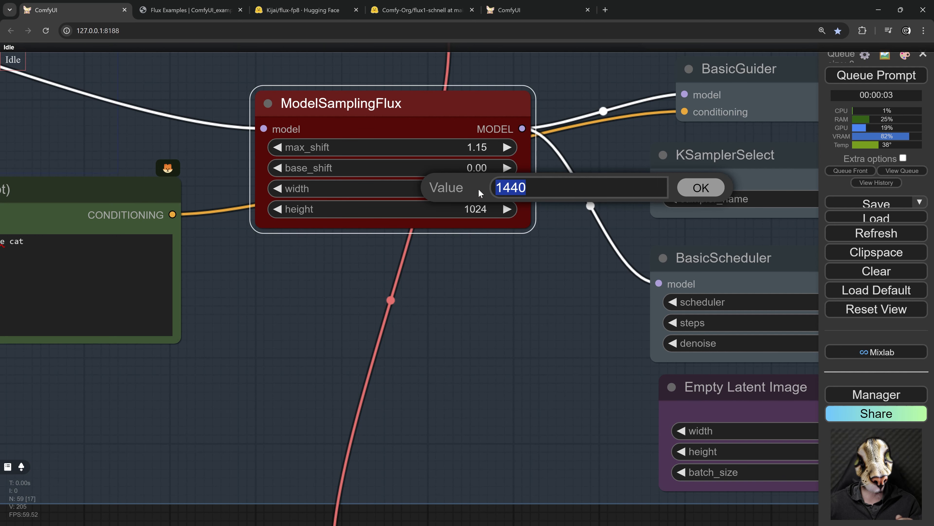
{"action": "type", "text": "1024"}
{"action": "key", "text": "Return"}
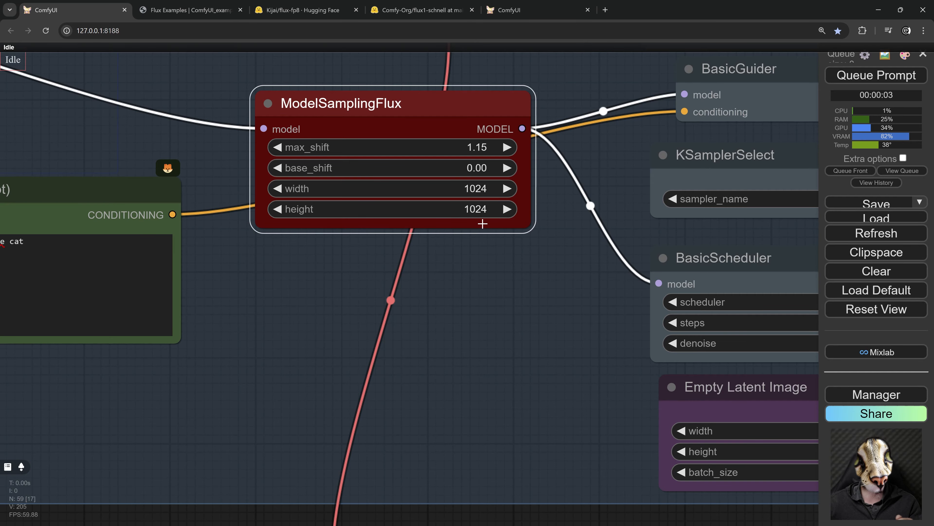
{"action": "scroll", "coordinate": [484, 221], "scroll_direction": "down", "scroll_amount": 5}
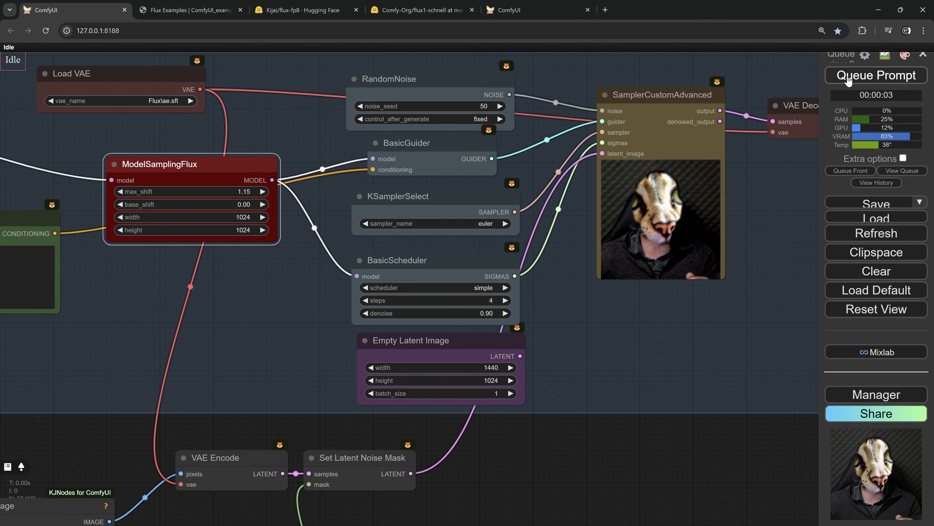
{"action": "left_click", "coordinate": [848, 80]}
{"action": "left_click_drag", "start_coordinate": [745, 209], "coordinate": [460, 248]}
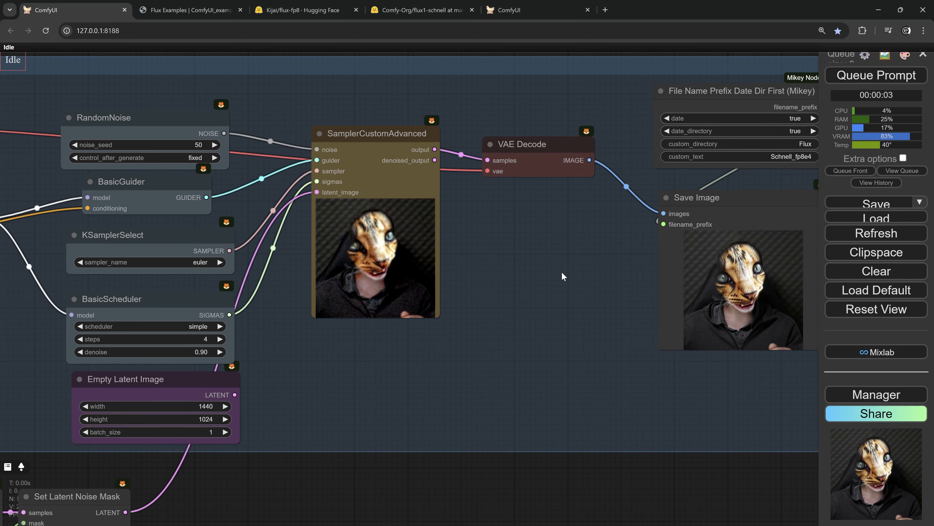
Step: Try a BasicScheduler denoise of 0.65 in the SCHNELL group and run the workflow
{"action": "left_click_drag", "start_coordinate": [562, 276], "coordinate": [776, 199]}
{"action": "left_click", "coordinate": [417, 275]}
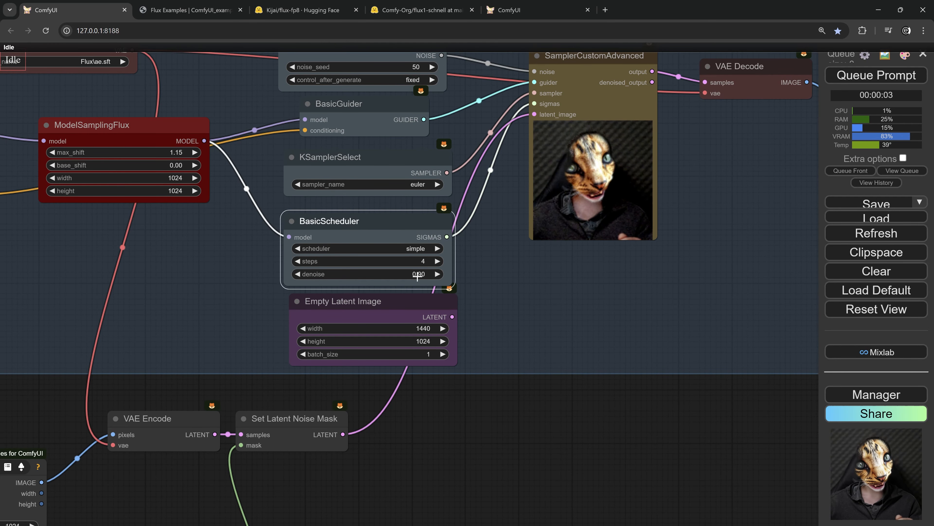
{"action": "left_click_drag", "start_coordinate": [418, 276], "coordinate": [398, 277]}
{"action": "key", "text": "ctrl+Return"}
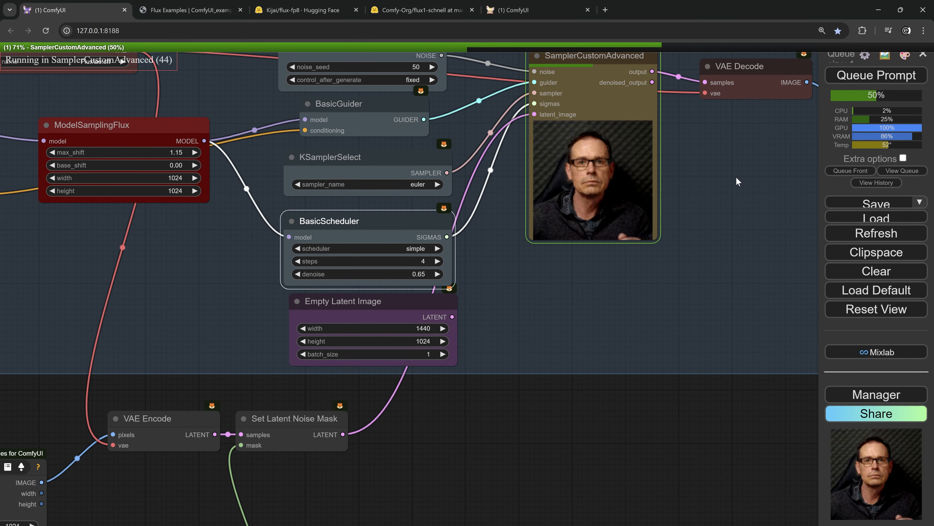
Step: Try a SCHNELL BasicScheduler denoise of 0.7, run the workflow and inspect the saved face up close
{"action": "scroll", "coordinate": [455, 283], "scroll_direction": "up", "scroll_amount": 5}
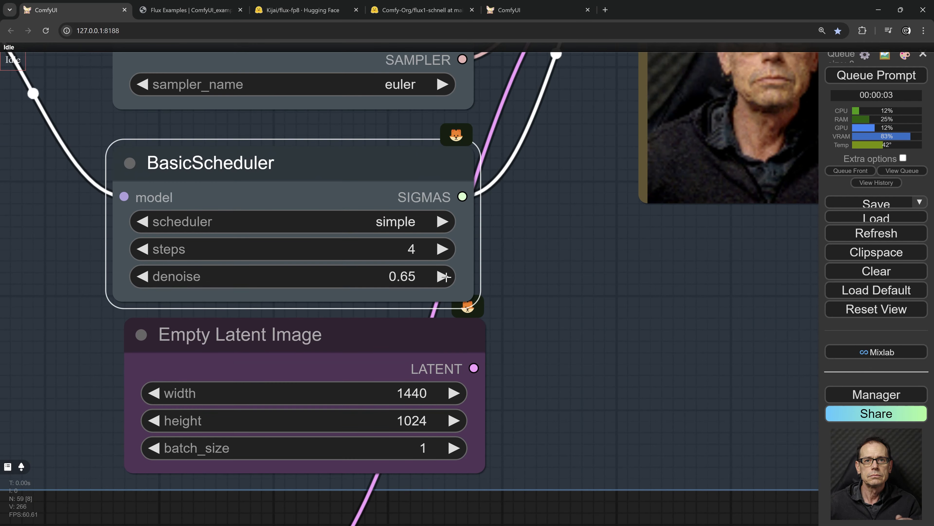
{"action": "left_click_drag", "start_coordinate": [441, 277], "coordinate": [444, 276]}
{"action": "left_click", "coordinate": [891, 80]}
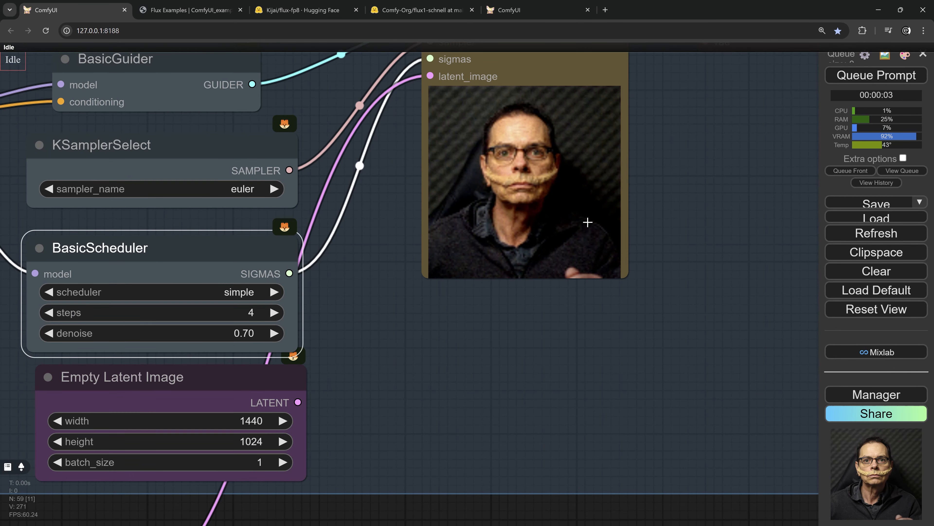
{"action": "left_click_drag", "start_coordinate": [721, 215], "coordinate": [276, 243]}
{"action": "scroll", "coordinate": [276, 244], "scroll_direction": "down", "scroll_amount": 4}
{"action": "scroll", "coordinate": [557, 255], "scroll_direction": "up", "scroll_amount": 13}
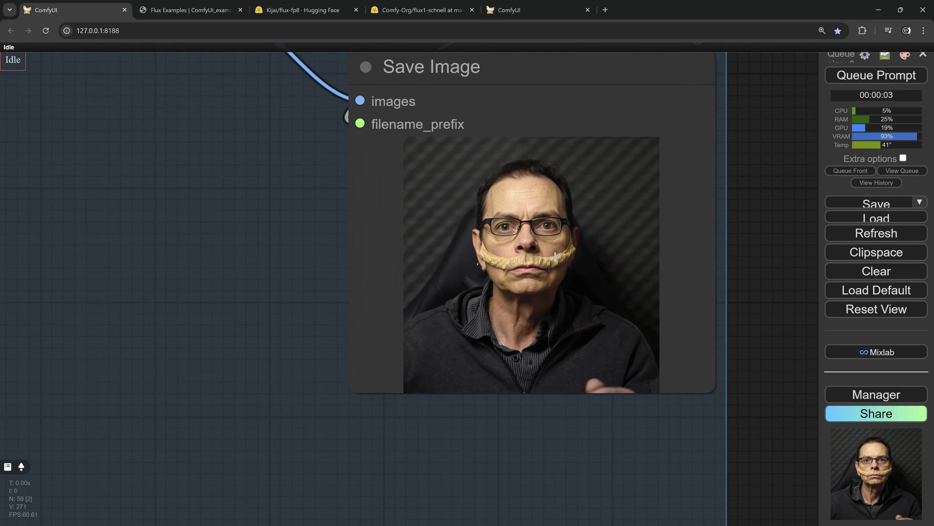
{"action": "scroll", "coordinate": [586, 241], "scroll_direction": "up", "scroll_amount": 4}
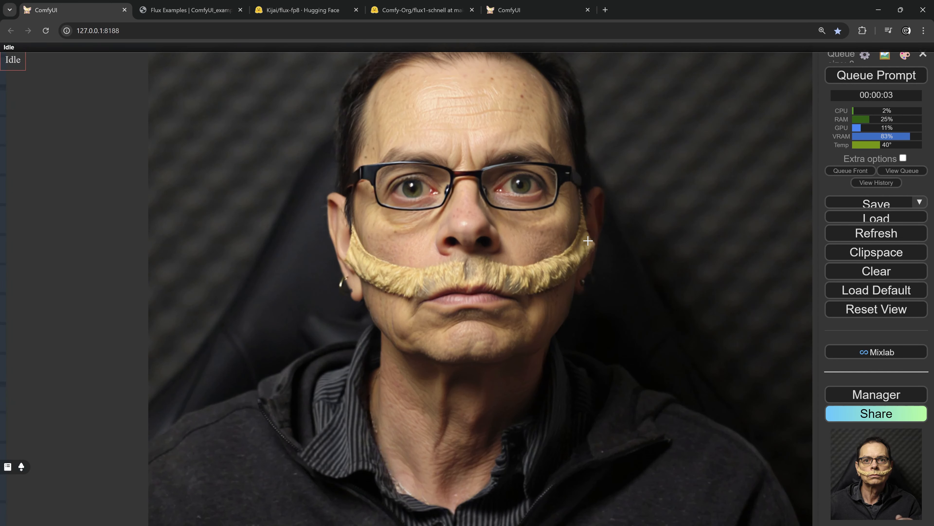
{"action": "scroll", "coordinate": [588, 241], "scroll_direction": "down", "scroll_amount": 12}
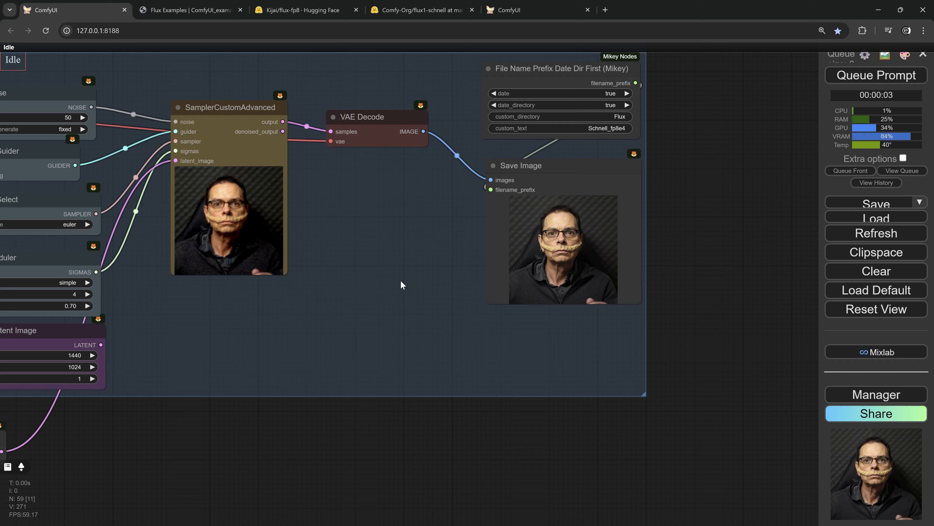
Step: Try a ModelSamplingFlux max_shift of 2 in the SCHNELL group, run the workflow and inspect the saved image
{"action": "left_click_drag", "start_coordinate": [400, 281], "coordinate": [833, 251]}
{"action": "scroll", "coordinate": [184, 171], "scroll_direction": "up", "scroll_amount": 4}
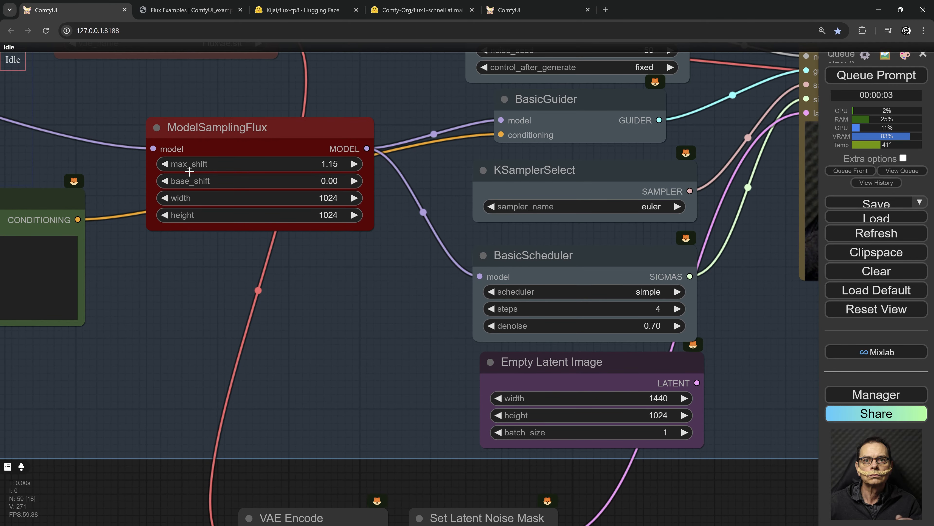
{"action": "left_click", "coordinate": [344, 165]}
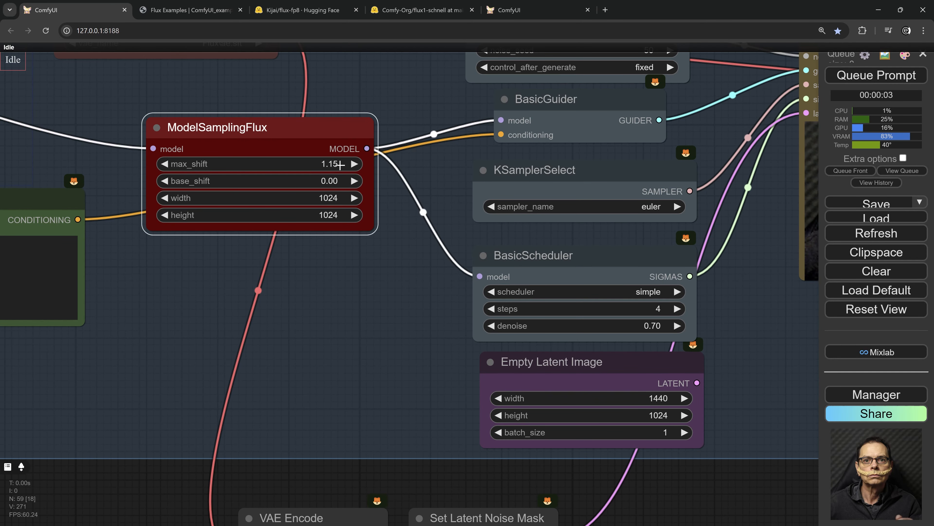
{"action": "type", "text": "2"}
{"action": "key", "text": "Return"}
{"action": "left_click", "coordinate": [842, 77]}
{"action": "scroll", "coordinate": [752, 295], "scroll_direction": "down", "scroll_amount": 6}
{"action": "left_click_drag", "start_coordinate": [766, 323], "coordinate": [443, 308]}
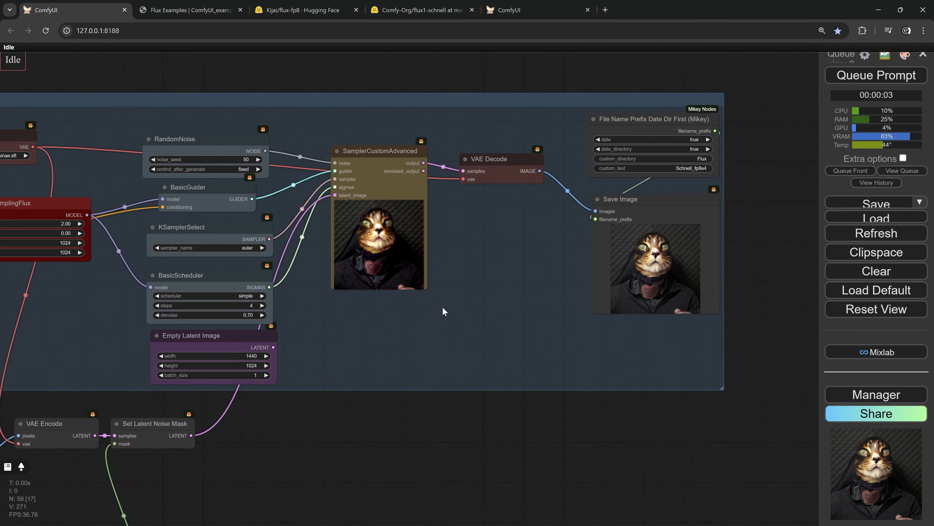
{"action": "scroll", "coordinate": [578, 254], "scroll_direction": "up", "scroll_amount": 5}
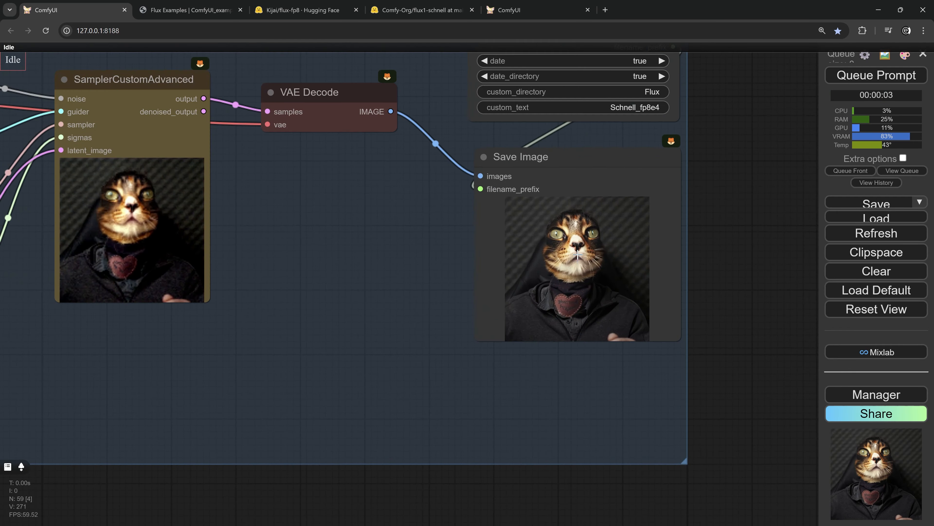
{"action": "scroll", "coordinate": [553, 265], "scroll_direction": "down", "scroll_amount": 5}
{"action": "scroll", "coordinate": [545, 264], "scroll_direction": "up", "scroll_amount": 8}
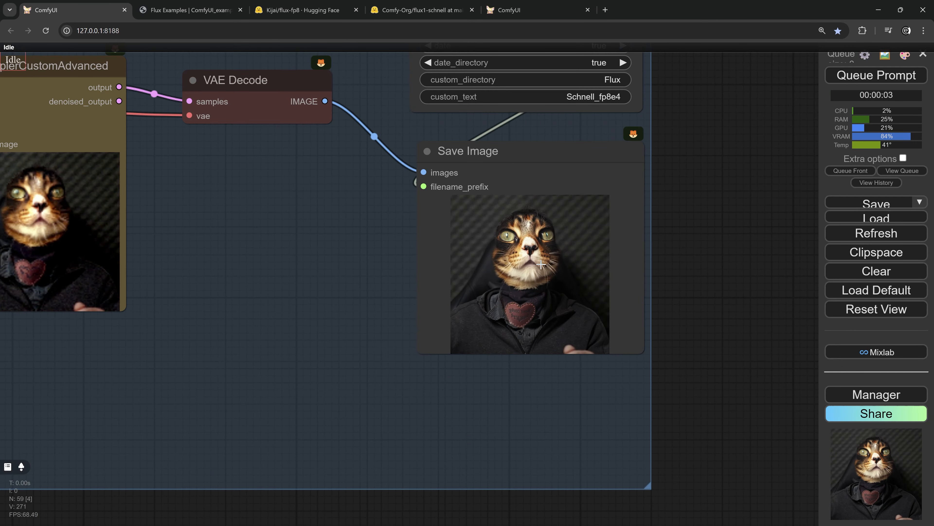
{"action": "scroll", "coordinate": [316, 328], "scroll_direction": "down", "scroll_amount": 7}
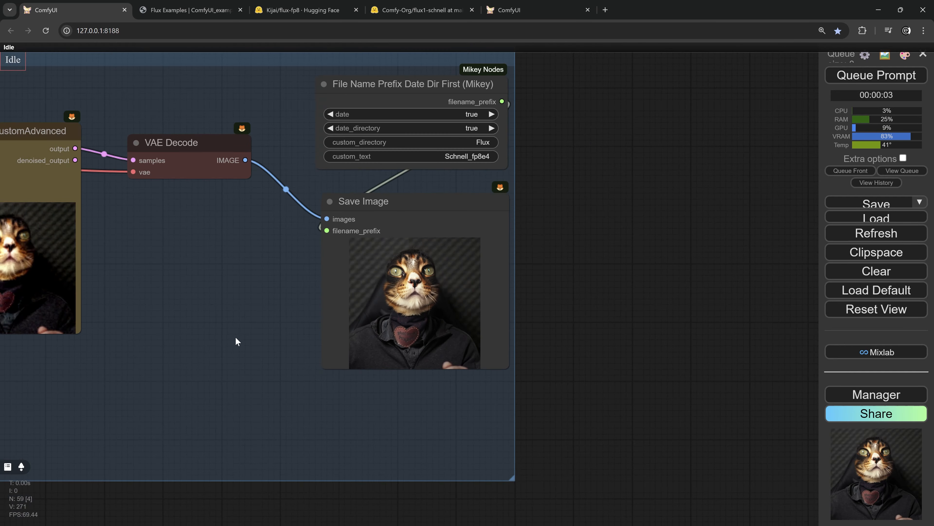
Step: Try a SCHNELL BasicScheduler denoise of 0.4 and run the workflow
{"action": "left_click_drag", "start_coordinate": [235, 337], "coordinate": [667, 282]}
{"action": "left_click_drag", "start_coordinate": [243, 318], "coordinate": [420, 286]}
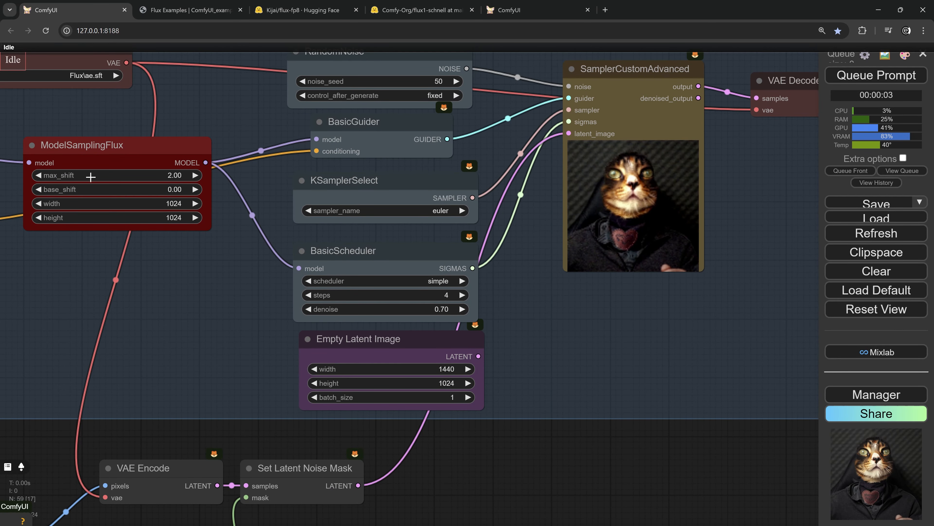
{"action": "left_click", "coordinate": [443, 306]}
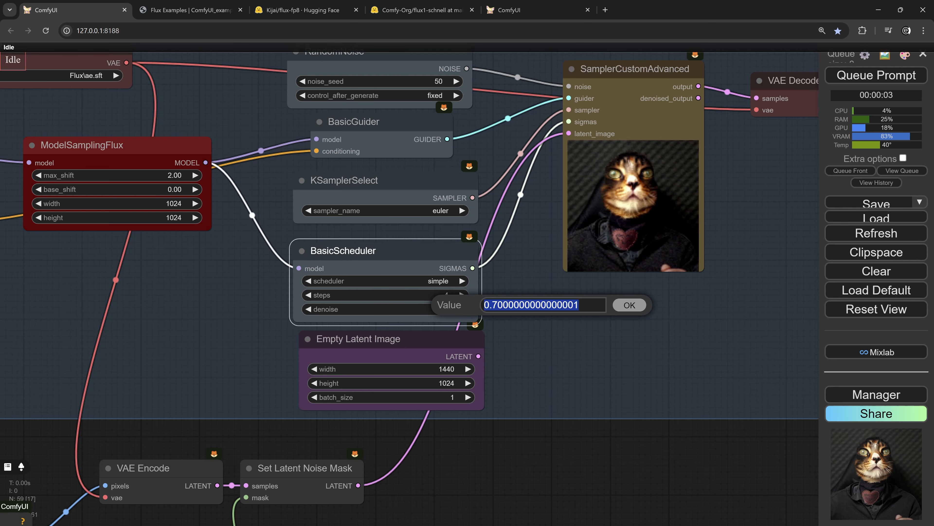
{"action": "type", "text": "0.4"}
{"action": "key", "text": "Return"}
{"action": "key", "text": "ctrl+Return"}
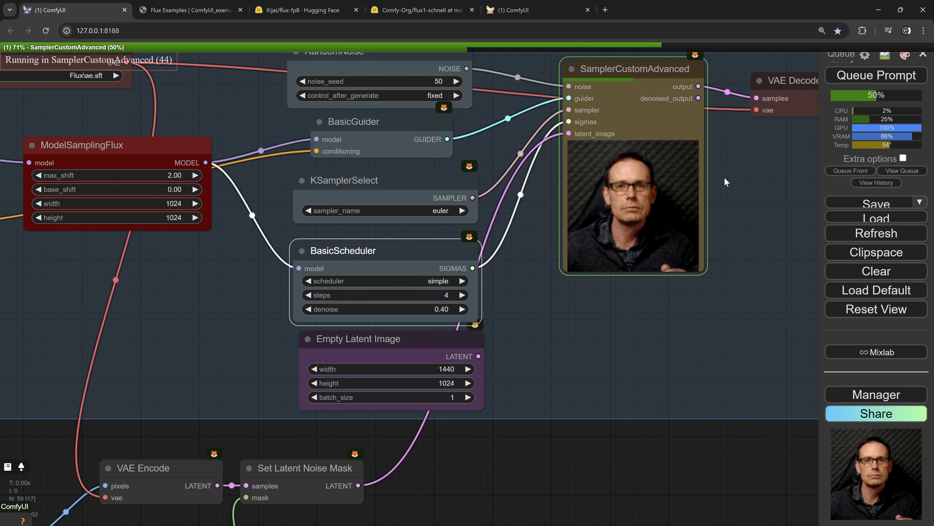
Step: Set the SCHNELL BasicScheduler denoise to 0.5 and run the workflow
{"action": "left_click_drag", "start_coordinate": [681, 219], "coordinate": [496, 246]}
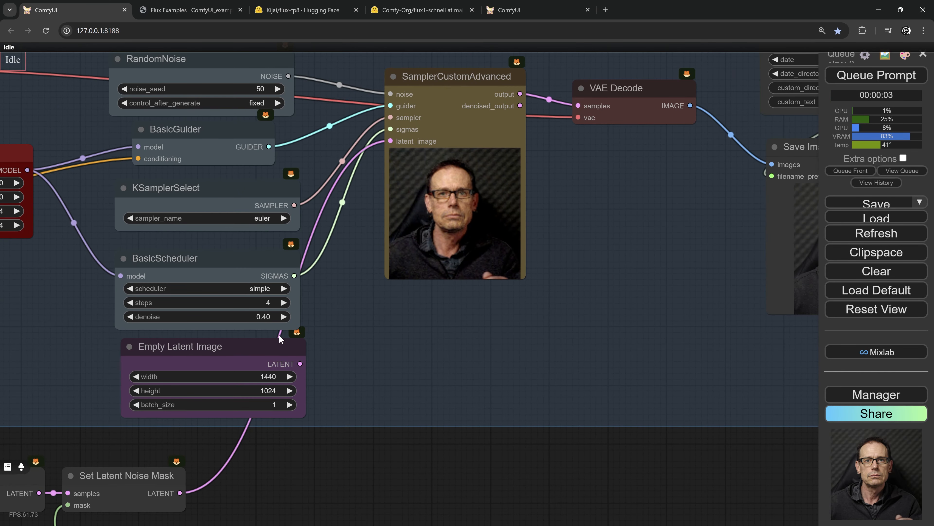
{"action": "left_click", "coordinate": [269, 316]}
{"action": "type", "text": "0.5"}
{"action": "key", "text": "Return"}
{"action": "key", "text": "ctrl+Return"}
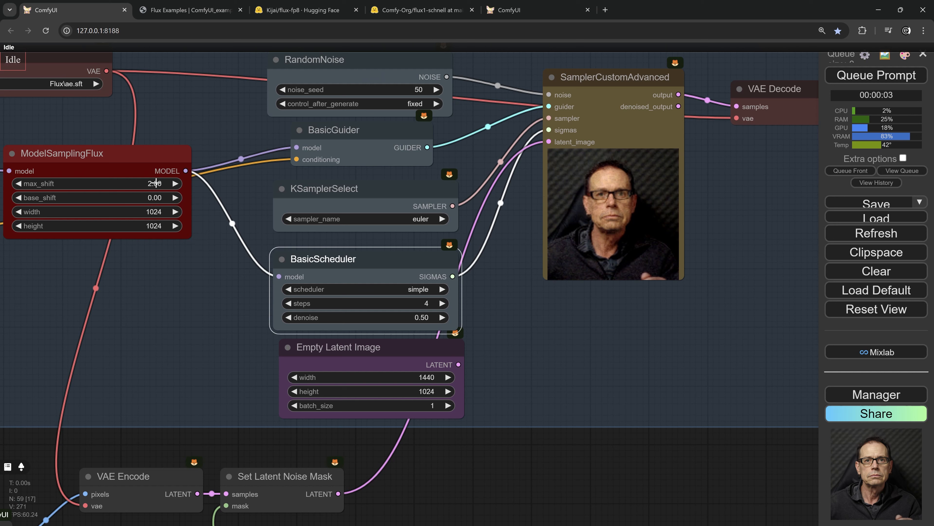
Step: Try a max_shift of 2.5 on the SCHNELL ModelSamplingFlux node
{"action": "left_click", "coordinate": [156, 183]}
{"action": "type", "text": "2.5"}
{"action": "key", "text": "Return"}
Step: Set the SCHNELL ModelSamplingFlux max_shift to 3, run the workflow and inspect the saved image
{"action": "left_click", "coordinate": [158, 182]}
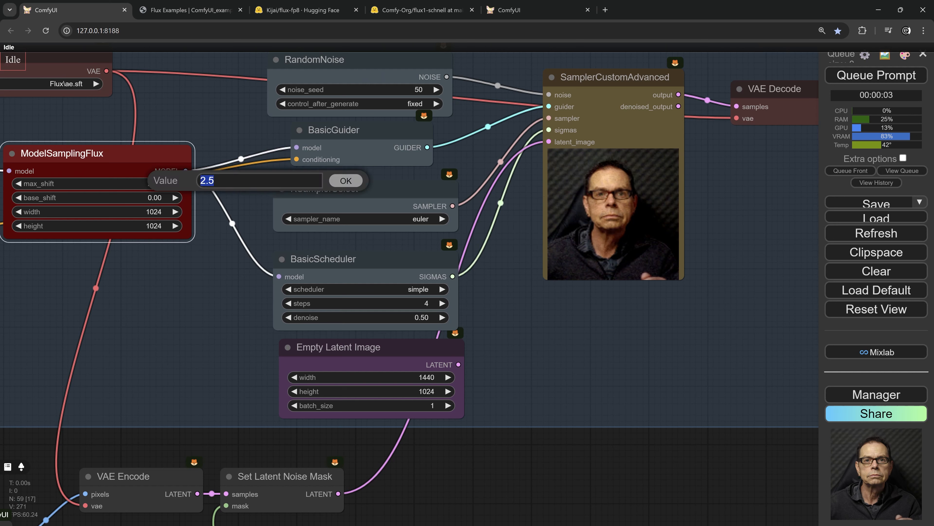
{"action": "type", "text": "3"}
{"action": "key", "text": "Return"}
{"action": "key", "text": "ctrl+Return"}
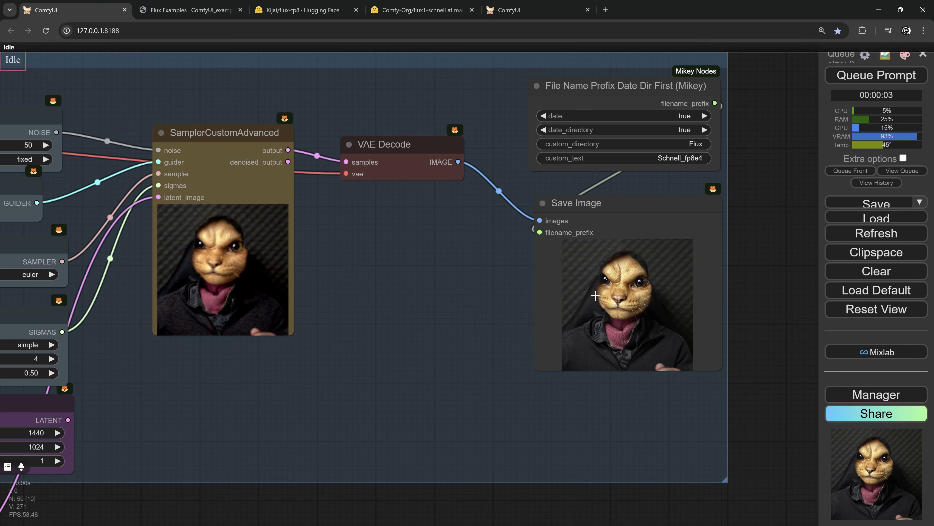
{"action": "scroll", "coordinate": [655, 284], "scroll_direction": "up", "scroll_amount": 8}
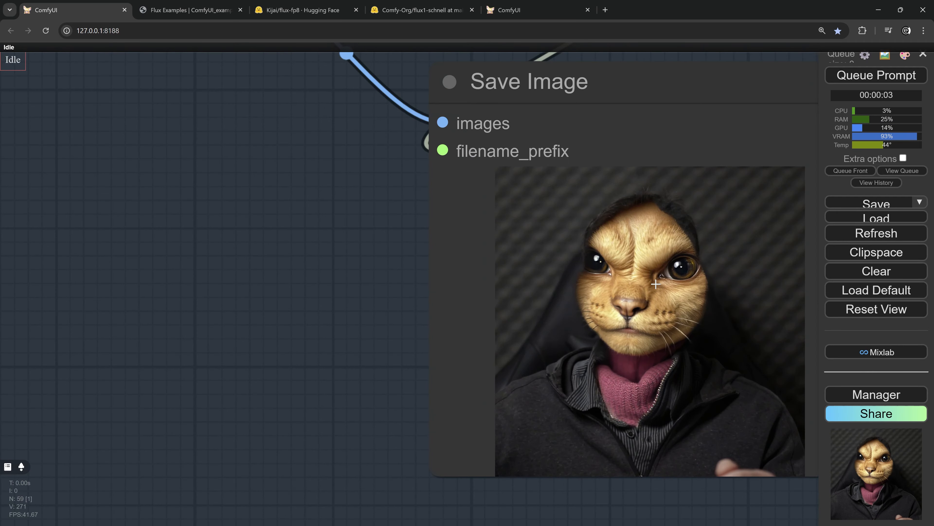
Step: Set the SCHNELL BasicScheduler denoise to 0.45, run the workflow and inspect the saved image
{"action": "scroll", "coordinate": [653, 282], "scroll_direction": "down", "scroll_amount": 3}
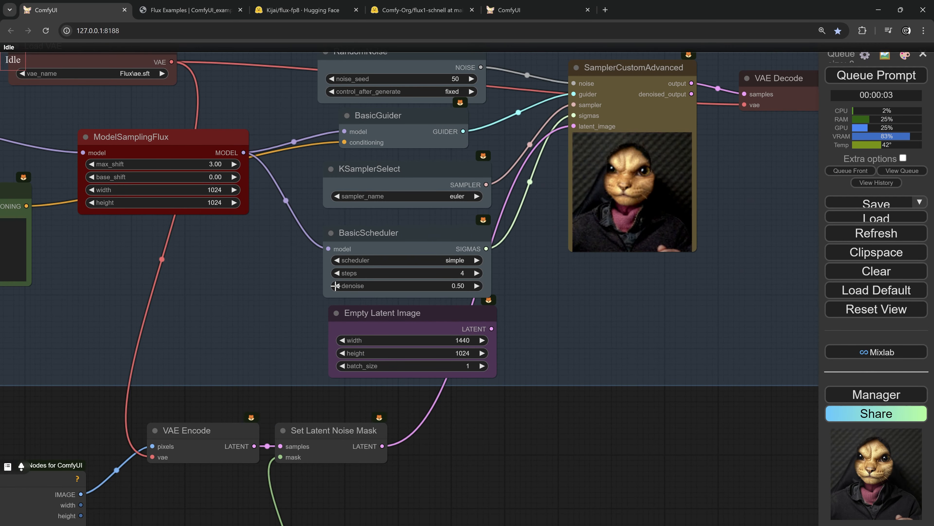
{"action": "left_click", "coordinate": [336, 286]}
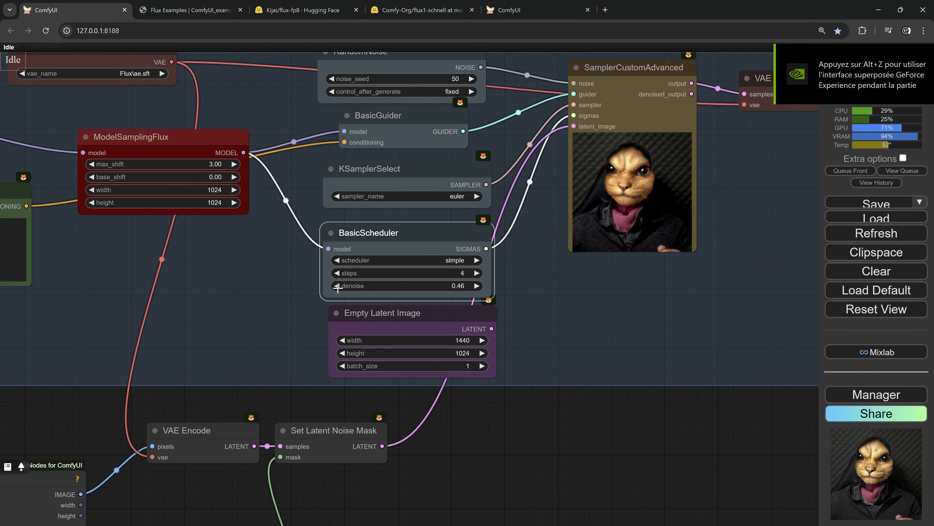
{"action": "left_click", "coordinate": [338, 286]}
{"action": "left_click", "coordinate": [337, 286]}
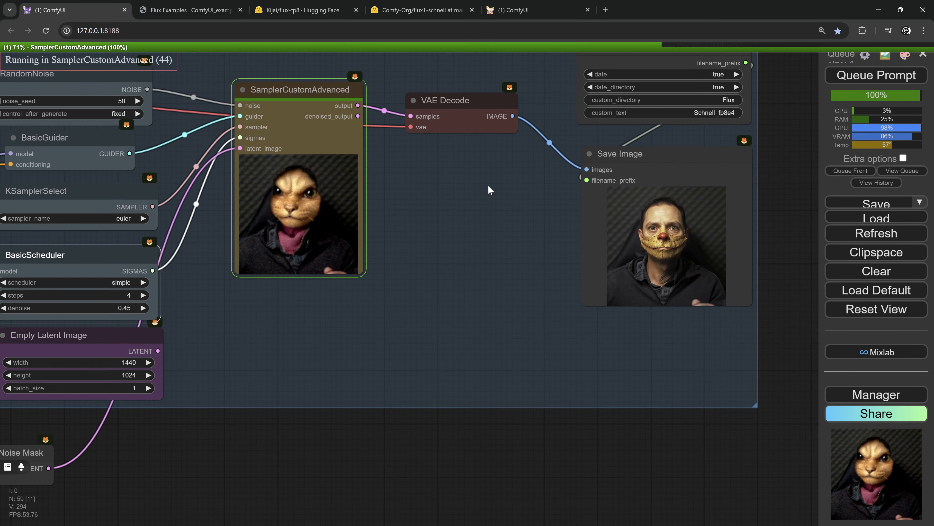
{"action": "left_click_drag", "start_coordinate": [411, 227], "coordinate": [356, 251]}
{"action": "scroll", "coordinate": [613, 242], "scroll_direction": "up", "scroll_amount": 5}
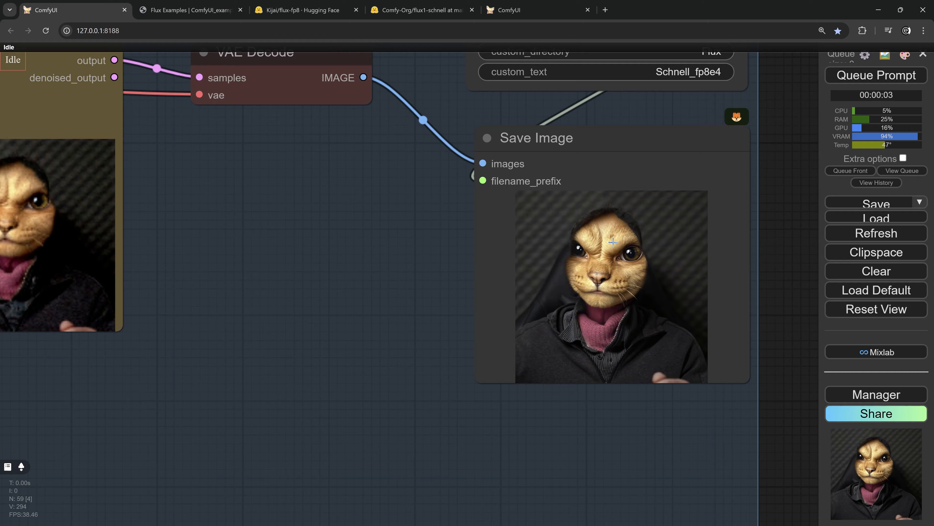
{"action": "scroll", "coordinate": [613, 242], "scroll_direction": "up", "scroll_amount": 3}
{"action": "scroll", "coordinate": [625, 226], "scroll_direction": "down", "scroll_amount": 8}
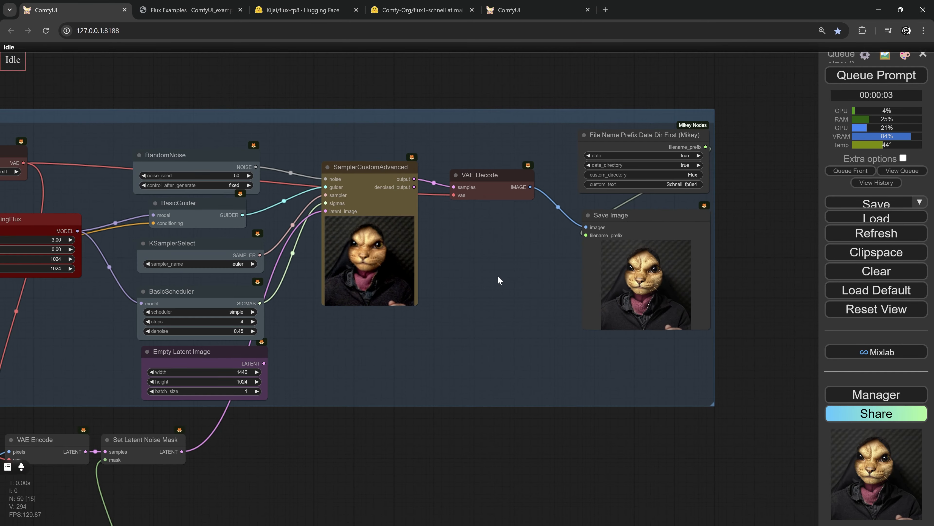
Step: Move the RandomNoise node up slightly, set its noise_seed to 51, run the workflow and inspect the saved image
{"action": "left_click_drag", "start_coordinate": [428, 255], "coordinate": [518, 252]}
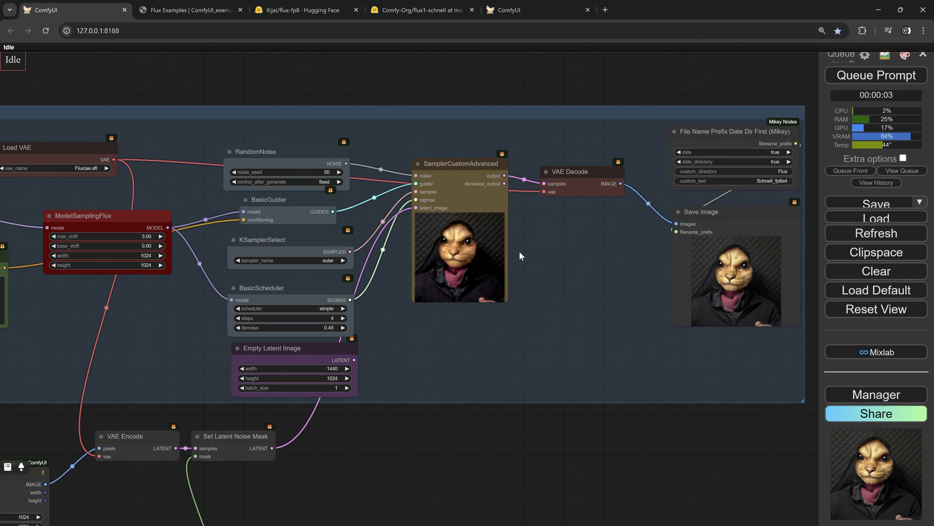
{"action": "scroll", "coordinate": [330, 188], "scroll_direction": "up", "scroll_amount": 2}
{"action": "left_click_drag", "start_coordinate": [269, 145], "coordinate": [264, 127]}
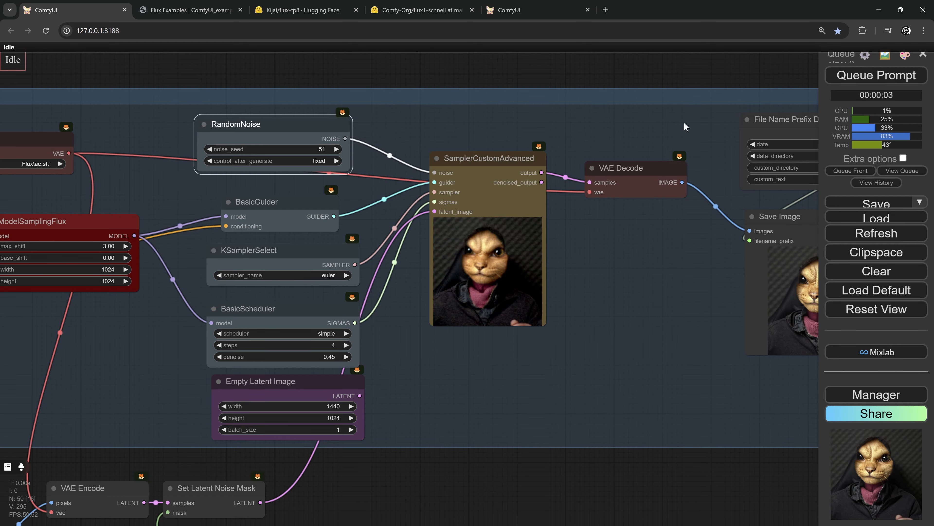
{"action": "left_click_drag", "start_coordinate": [654, 253], "coordinate": [498, 265]}
{"action": "scroll", "coordinate": [499, 265], "scroll_direction": "up", "scroll_amount": 6}
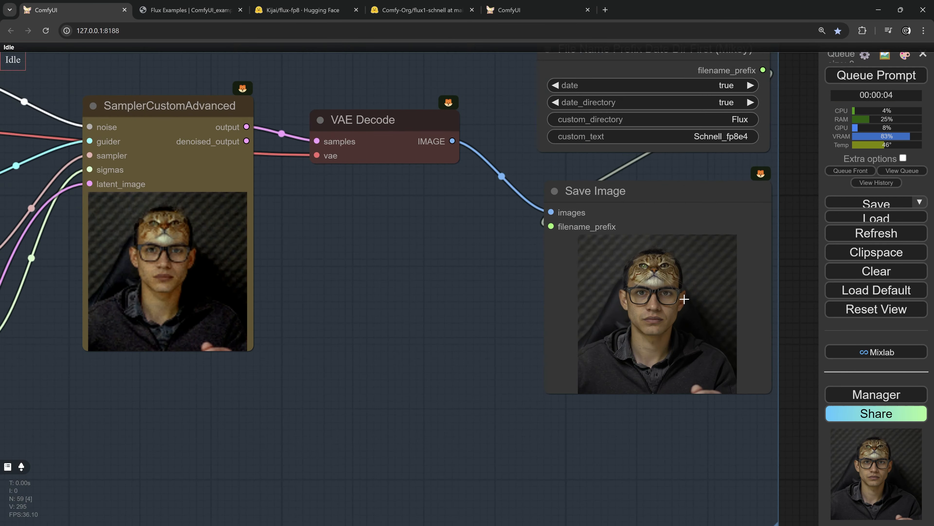
{"action": "scroll", "coordinate": [685, 299], "scroll_direction": "up", "scroll_amount": 4}
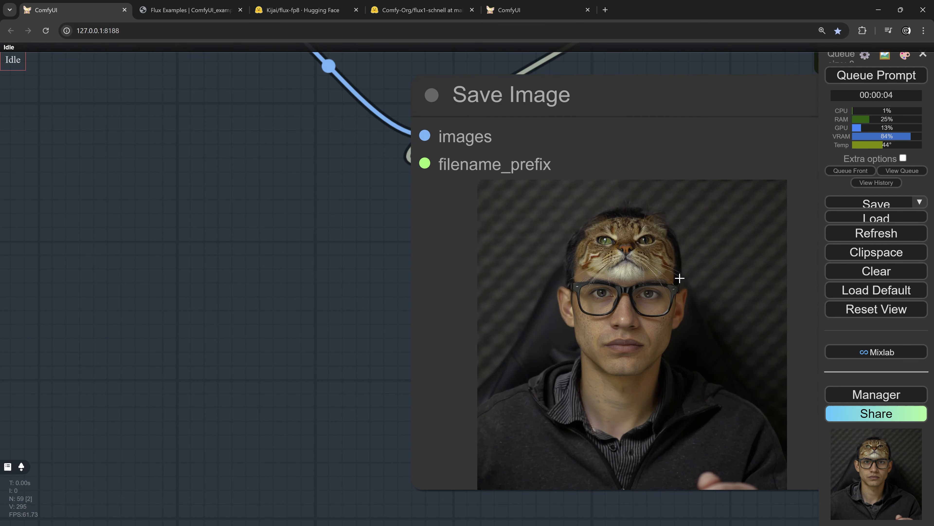
{"action": "scroll", "coordinate": [680, 279], "scroll_direction": "down", "scroll_amount": 8}
Step: Set RandomNoise control_after_generate to increment and run the workflow again for further seeds
{"action": "scroll", "coordinate": [563, 295], "scroll_direction": "up", "scroll_amount": 6}
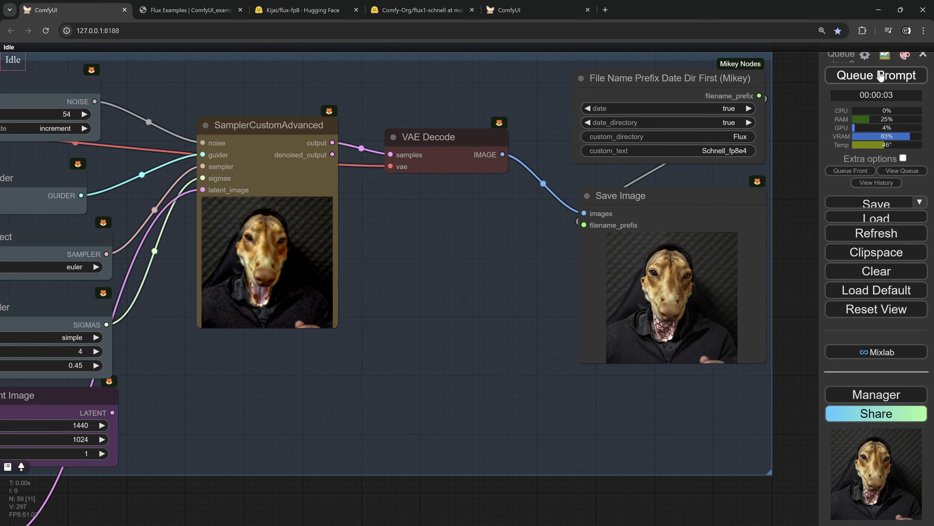
{"action": "scroll", "coordinate": [710, 305], "scroll_direction": "up", "scroll_amount": 8}
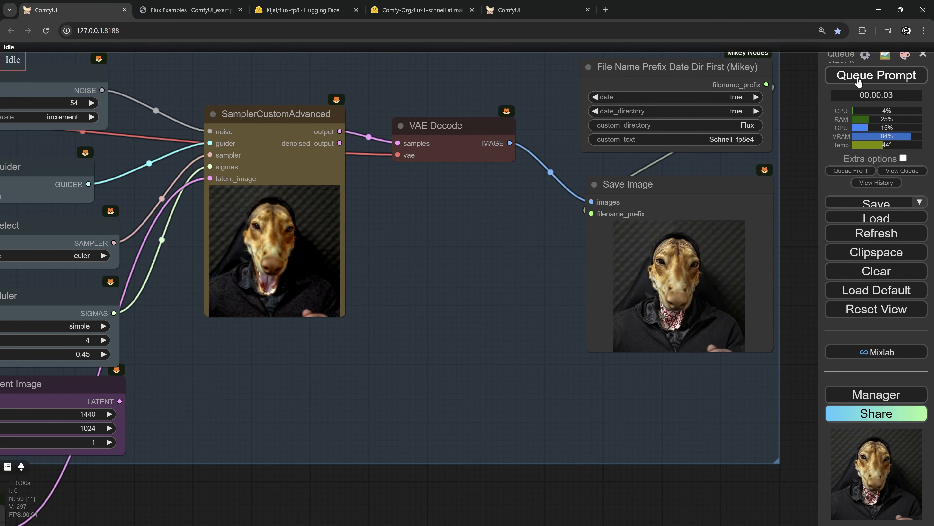
{"action": "left_click", "coordinate": [836, 76]}
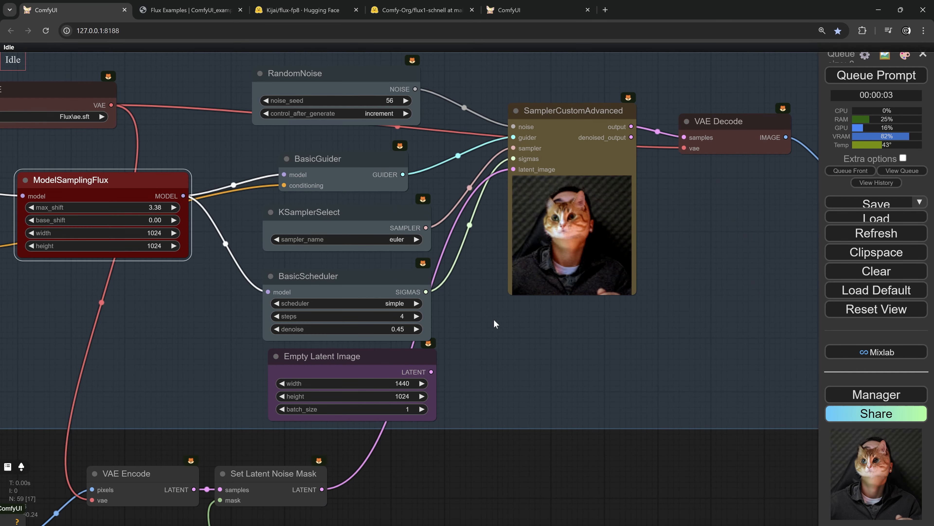
Step: Examine the dog-face prompt, the ModelSamplingFlux and BasicScheduler settings, and the resulting sampler preview and saved image
{"action": "left_click_drag", "start_coordinate": [187, 328], "coordinate": [546, 387]}
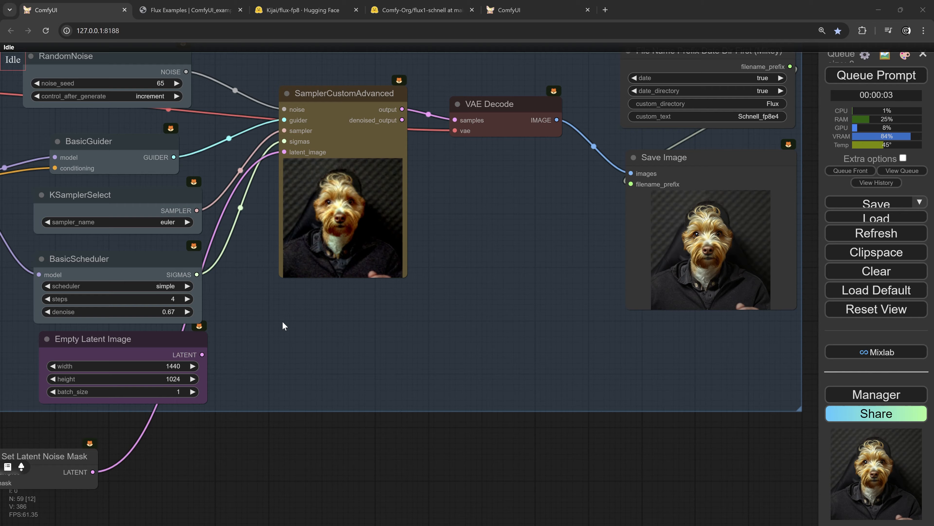
{"action": "left_click_drag", "start_coordinate": [393, 282], "coordinate": [148, 274]}
{"action": "scroll", "coordinate": [476, 227], "scroll_direction": "up", "scroll_amount": 13}
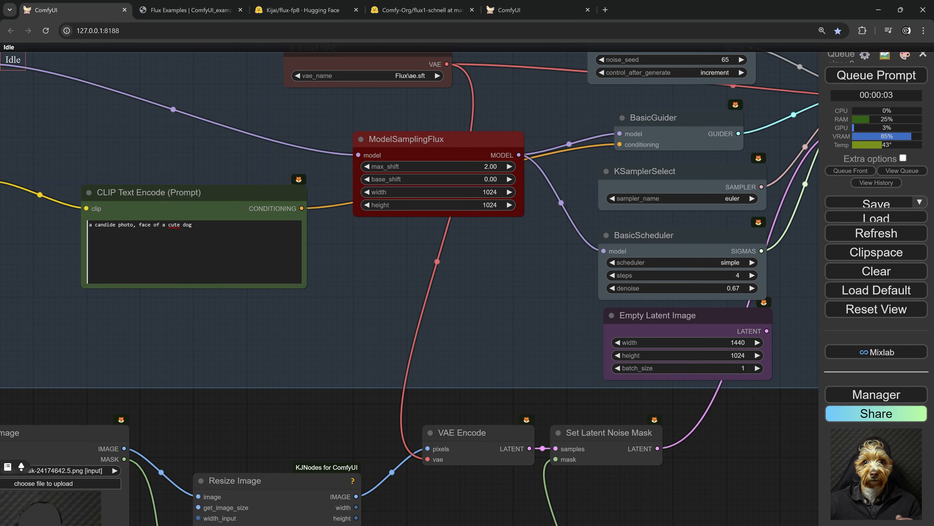
{"action": "left_click_drag", "start_coordinate": [514, 273], "coordinate": [314, 360]}
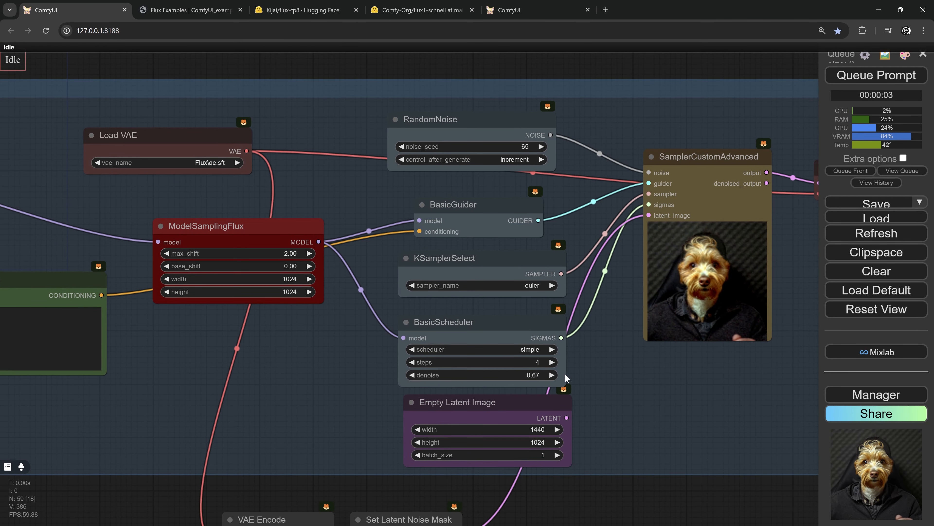
{"action": "left_click_drag", "start_coordinate": [609, 377], "coordinate": [473, 379]}
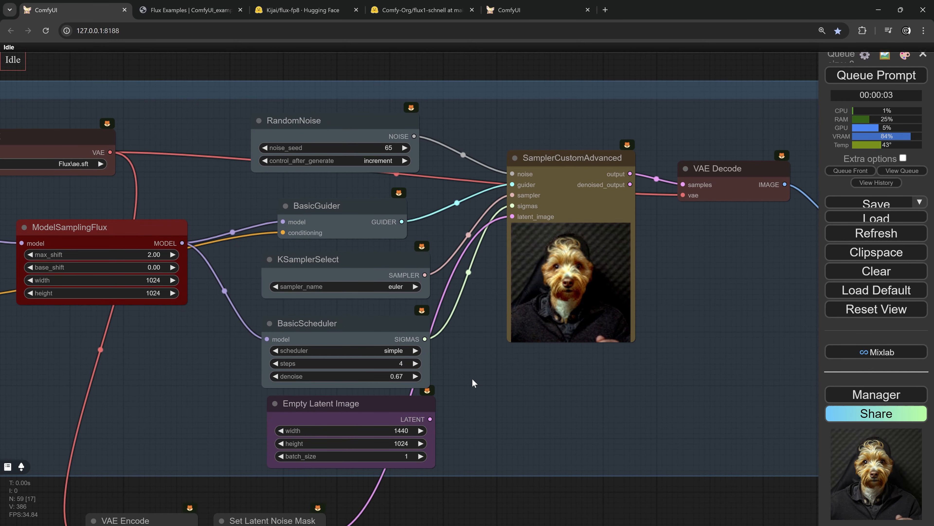
{"action": "scroll", "coordinate": [495, 249], "scroll_direction": "up", "scroll_amount": 2}
{"action": "left_click_drag", "start_coordinate": [666, 241], "coordinate": [333, 286]}
{"action": "scroll", "coordinate": [495, 249], "scroll_direction": "up", "scroll_amount": 2}
{"action": "scroll", "coordinate": [349, 267], "scroll_direction": "down", "scroll_amount": 2}
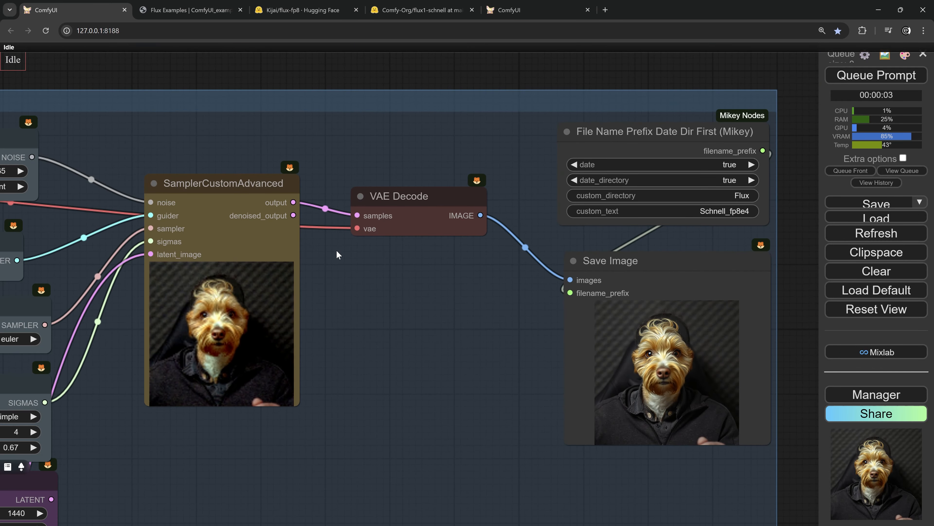
{"action": "scroll", "coordinate": [336, 250], "scroll_direction": "up", "scroll_amount": 2}
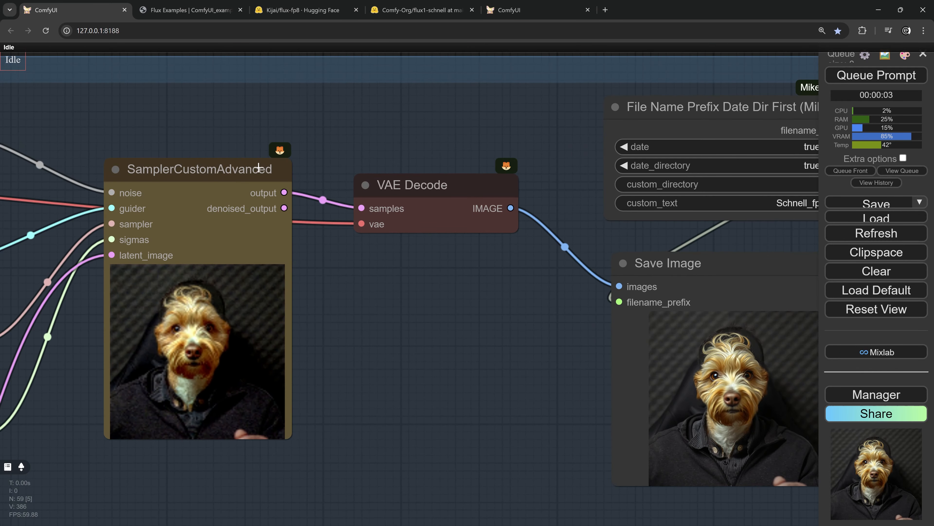
Step: Connect the SamplerCustomAdvanced denoised_output to the VAE Decode samples input, run the workflow and inspect the saved image
{"action": "left_click_drag", "start_coordinate": [228, 175], "coordinate": [228, 167]}
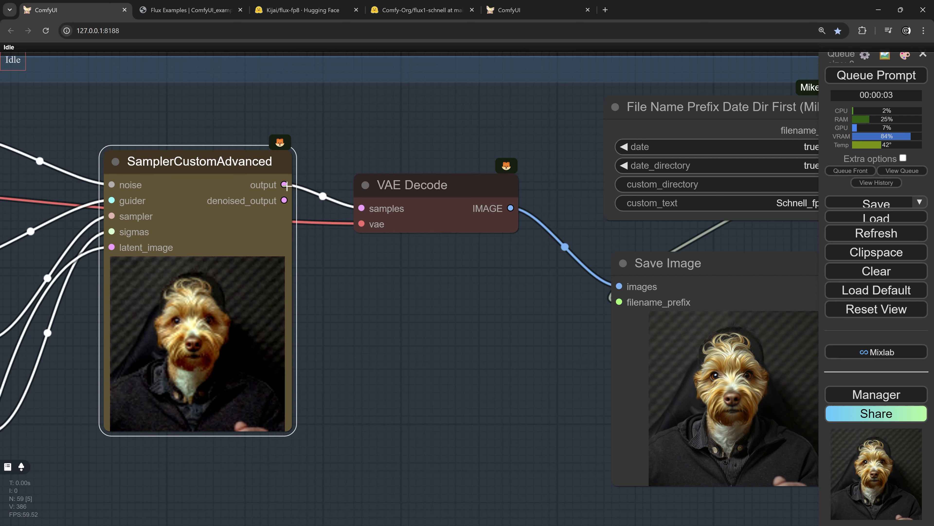
{"action": "left_click_drag", "start_coordinate": [284, 200], "coordinate": [361, 208]}
{"action": "scroll", "coordinate": [381, 297], "scroll_direction": "down", "scroll_amount": 4}
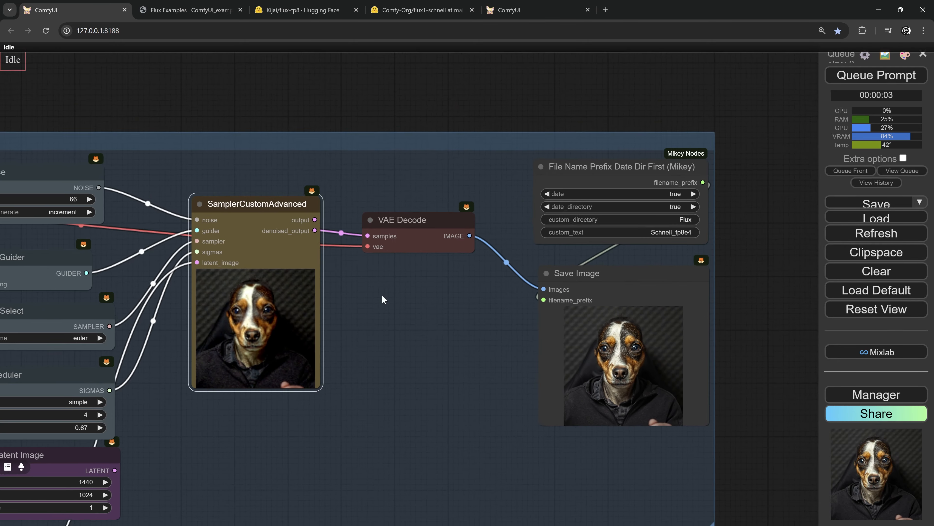
{"action": "left_click_drag", "start_coordinate": [381, 298], "coordinate": [480, 308]}
{"action": "left_click_drag", "start_coordinate": [540, 362], "coordinate": [208, 297]}
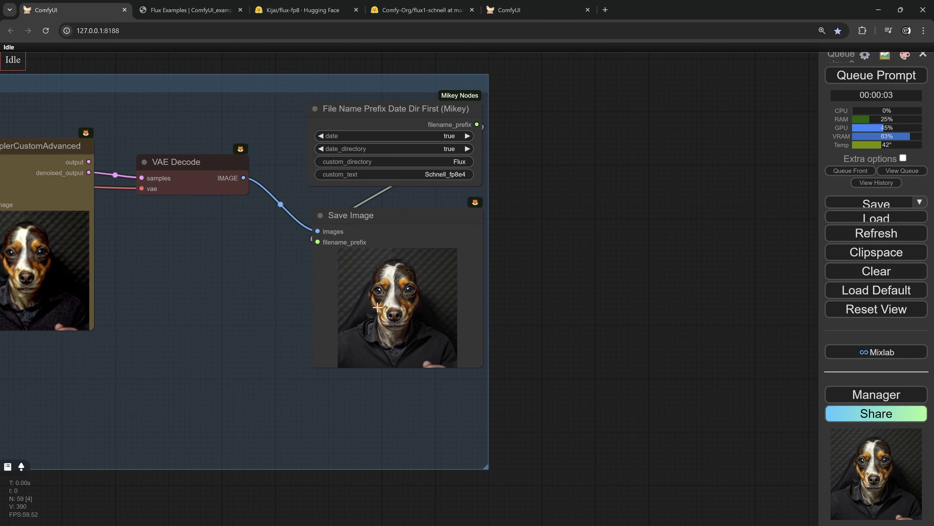
{"action": "scroll", "coordinate": [432, 313], "scroll_direction": "up", "scroll_amount": 10}
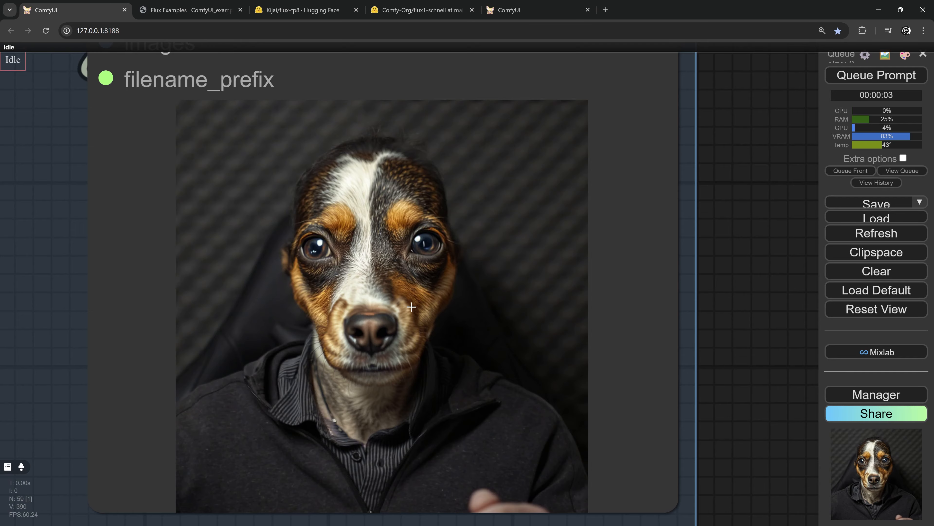
{"action": "scroll", "coordinate": [408, 305], "scroll_direction": "down", "scroll_amount": 6}
Step: Examine the Set Latent Noise Mask, InpaintModelConditioning and VAE Encode (for Inpainting) nodes one after another
{"action": "scroll", "coordinate": [404, 299], "scroll_direction": "up", "scroll_amount": 7}
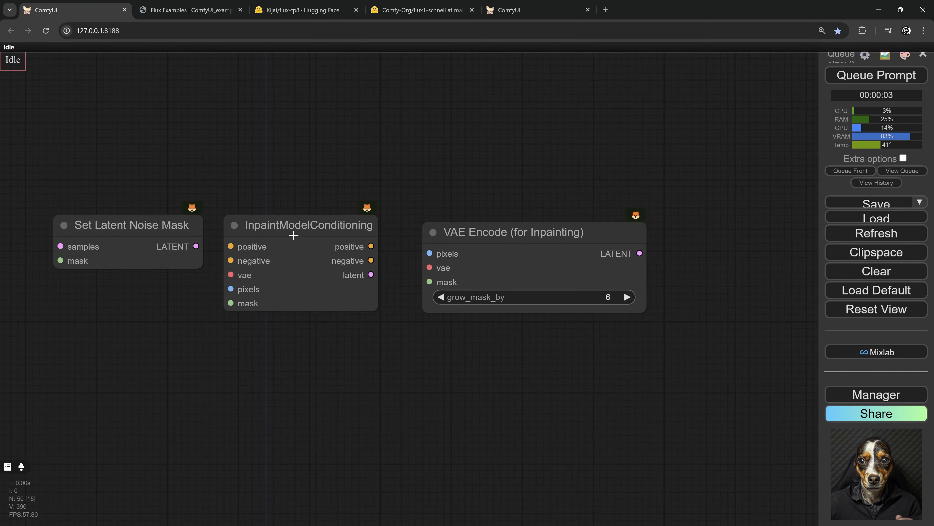
{"action": "scroll", "coordinate": [293, 235], "scroll_direction": "up", "scroll_amount": 4}
{"action": "left_click_drag", "start_coordinate": [279, 222], "coordinate": [291, 221]}
{"action": "left_click_drag", "start_coordinate": [166, 315], "coordinate": [270, 320]}
{"action": "left_click_drag", "start_coordinate": [182, 221], "coordinate": [203, 222]}
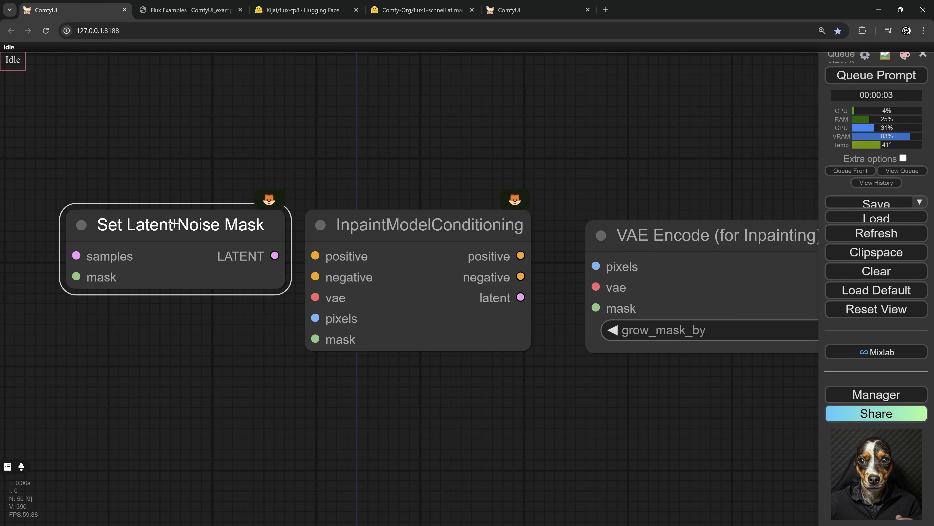
{"action": "left_click_drag", "start_coordinate": [271, 291], "coordinate": [274, 270]}
{"action": "left_click_drag", "start_coordinate": [205, 204], "coordinate": [200, 207]}
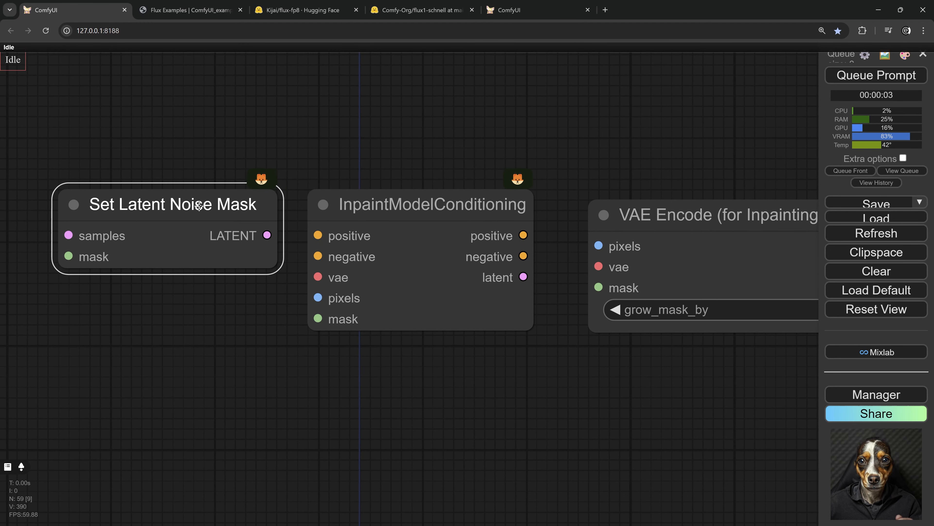
{"action": "left_click_drag", "start_coordinate": [573, 419], "coordinate": [358, 421]}
{"action": "mouse_move", "coordinate": [495, 217]}
{"action": "left_mouse_down"}
{"action": "mouse_move", "coordinate": [478, 212]}
{"action": "mouse_move", "coordinate": [499, 215]}
{"action": "mouse_move", "coordinate": [494, 223]}
{"action": "mouse_move", "coordinate": [488, 207]}
{"action": "left_mouse_up"}
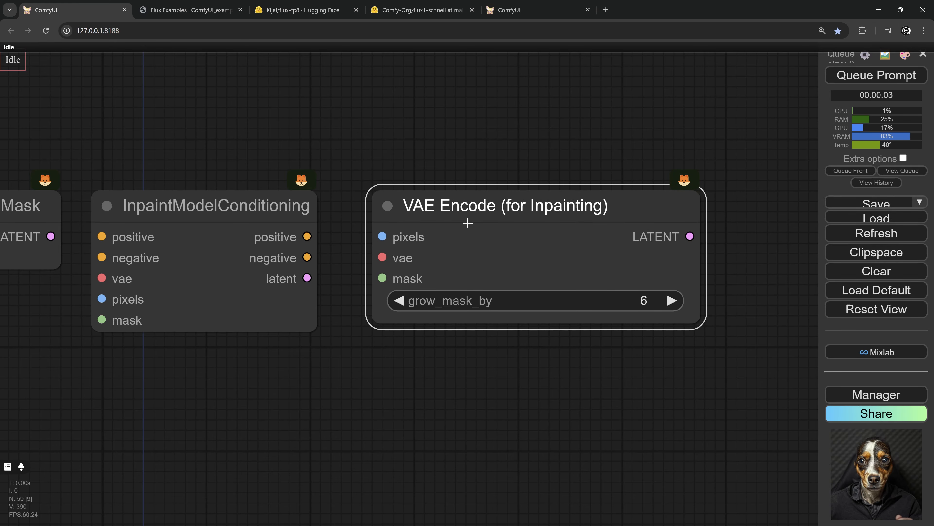
Step: Open the Load Image picture in the MaskEditor and clear its existing face mask
{"action": "scroll", "coordinate": [455, 238], "scroll_direction": "down", "scroll_amount": 5}
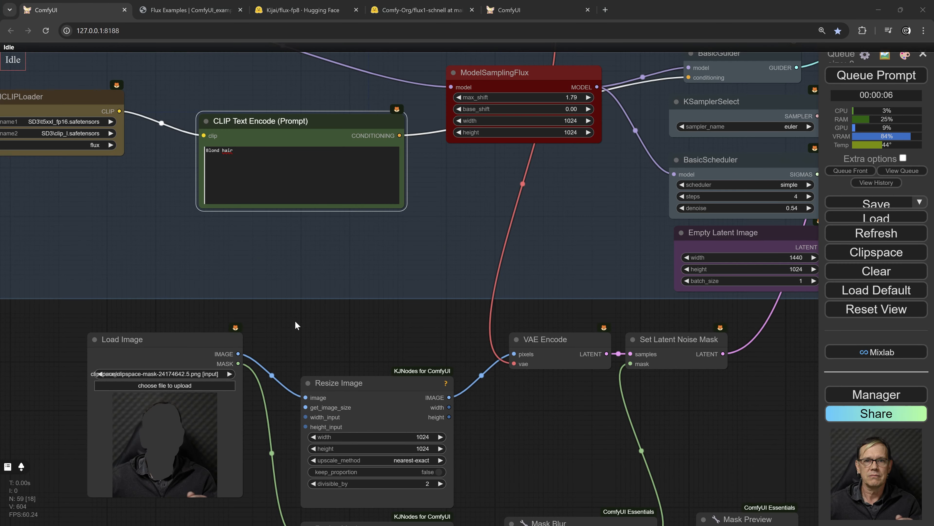
{"action": "left_click_drag", "start_coordinate": [295, 321], "coordinate": [445, 229]}
{"action": "scroll", "coordinate": [319, 252], "scroll_direction": "up", "scroll_amount": 3}
{"action": "right_click", "coordinate": [319, 244]}
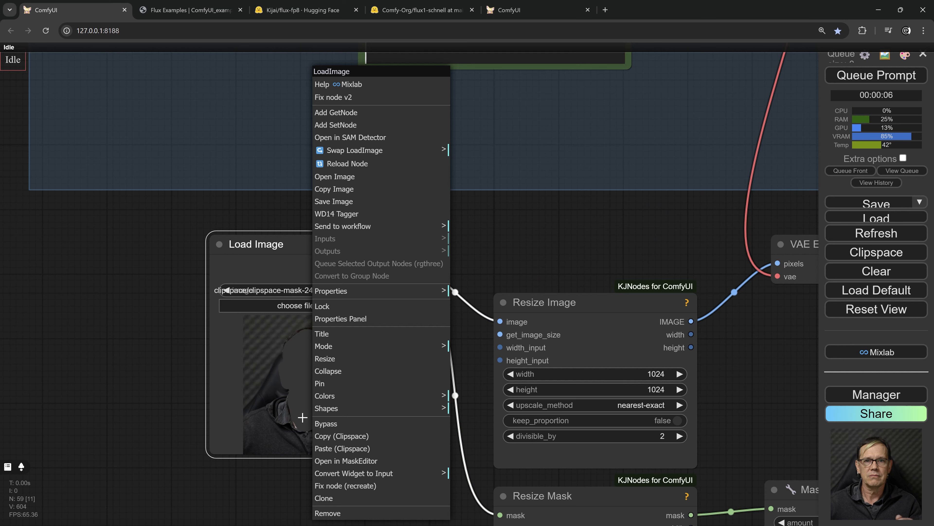
{"action": "left_click", "coordinate": [338, 463]}
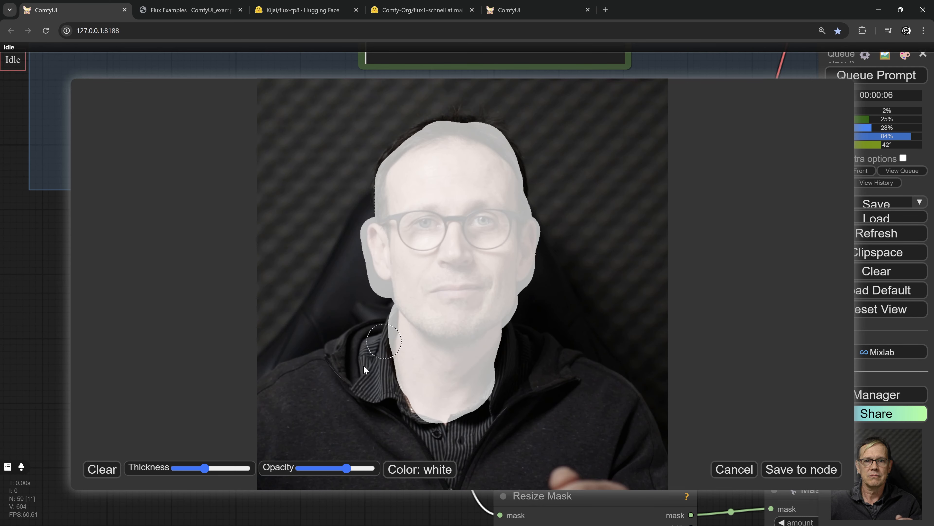
{"action": "left_click", "coordinate": [98, 469]}
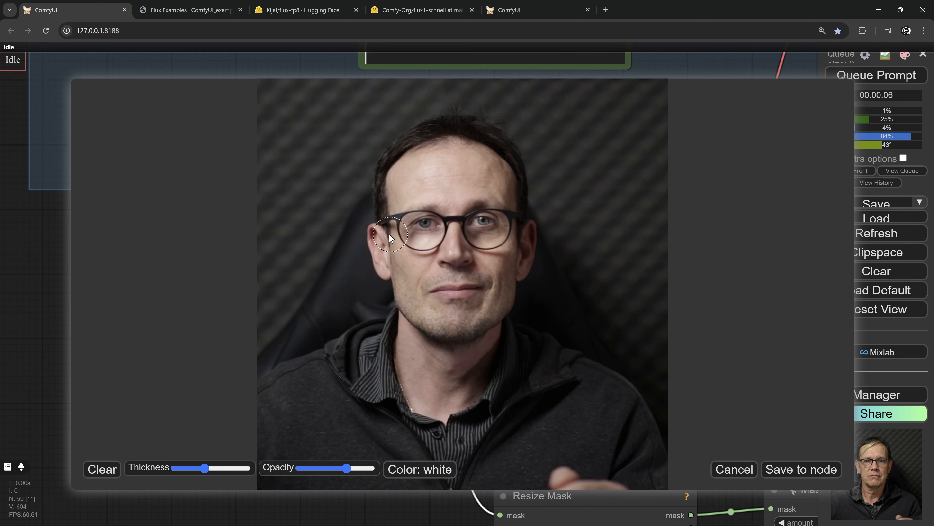
Step: Paint a new mask over the hair and both sides of the head with a thicker brush, and save it to the node
{"action": "mouse_move", "coordinate": [382, 281]}
{"action": "left_mouse_down"}
{"action": "mouse_move", "coordinate": [384, 167]}
{"action": "mouse_move", "coordinate": [401, 140]}
{"action": "mouse_move", "coordinate": [475, 121]}
{"action": "mouse_move", "coordinate": [443, 117]}
{"action": "mouse_move", "coordinate": [374, 135]}
{"action": "mouse_move", "coordinate": [356, 195]}
{"action": "mouse_move", "coordinate": [370, 240]}
{"action": "mouse_move", "coordinate": [366, 288]}
{"action": "mouse_move", "coordinate": [373, 175]}
{"action": "mouse_move", "coordinate": [388, 123]}
{"action": "mouse_move", "coordinate": [438, 106]}
{"action": "mouse_move", "coordinate": [496, 115]}
{"action": "mouse_move", "coordinate": [535, 292]}
{"action": "mouse_move", "coordinate": [556, 234]}
{"action": "mouse_move", "coordinate": [556, 163]}
{"action": "mouse_move", "coordinate": [541, 127]}
{"action": "mouse_move", "coordinate": [444, 111]}
{"action": "mouse_move", "coordinate": [359, 142]}
{"action": "mouse_move", "coordinate": [352, 188]}
{"action": "mouse_move", "coordinate": [367, 295]}
{"action": "left_mouse_up"}
{"action": "scroll", "coordinate": [475, 123], "scroll_direction": "up", "scroll_amount": 5}
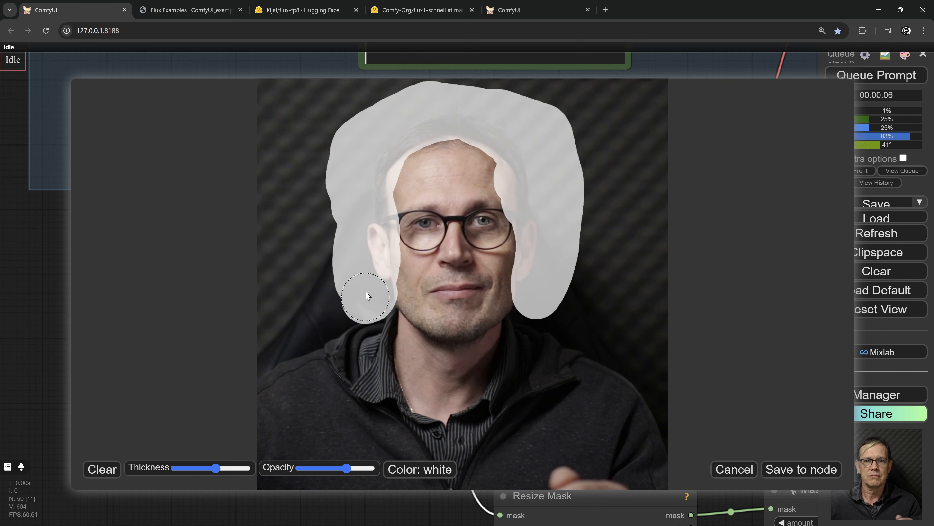
{"action": "left_click", "coordinate": [788, 475]}
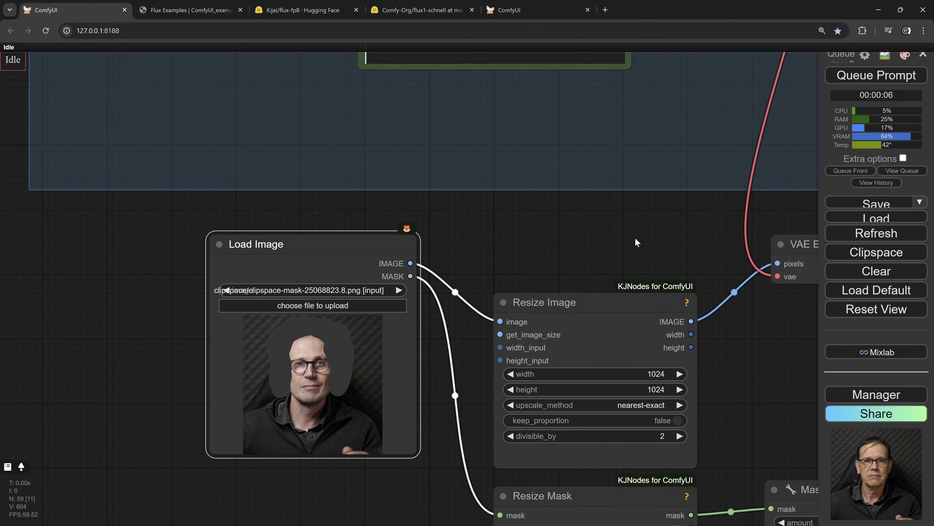
Step: Set the max_shift of the SCHNELL ModelSamplingFlux node to 2
{"action": "left_click_drag", "start_coordinate": [635, 238], "coordinate": [563, 482]}
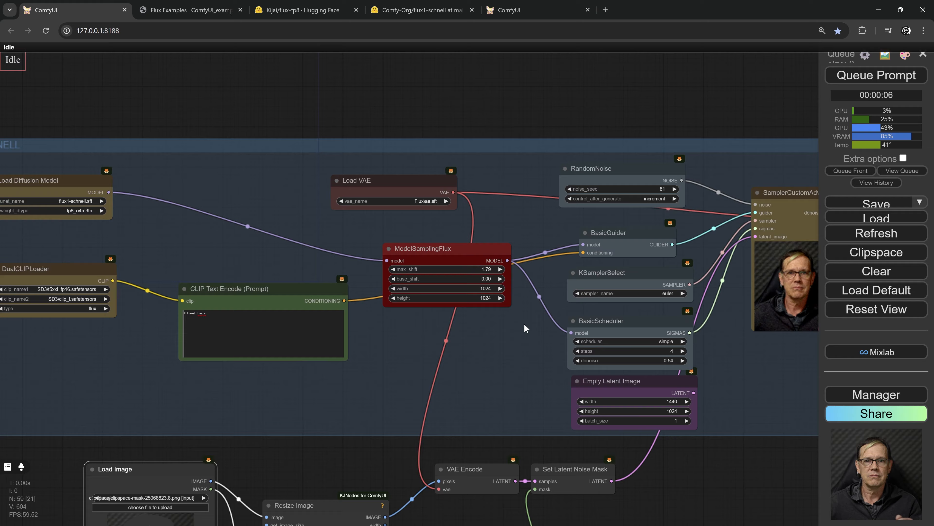
{"action": "left_click_drag", "start_coordinate": [530, 291], "coordinate": [383, 271]}
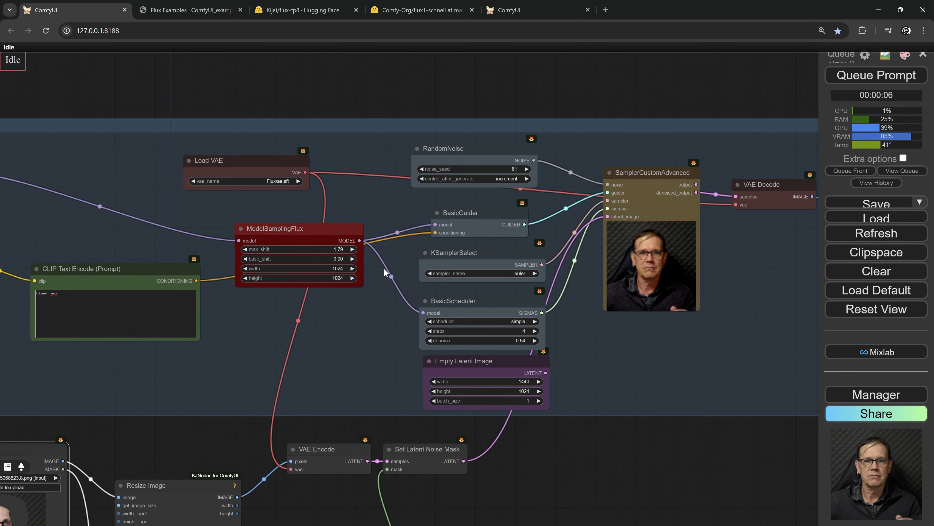
{"action": "scroll", "coordinate": [379, 265], "scroll_direction": "up", "scroll_amount": 4}
{"action": "left_click", "coordinate": [327, 241]}
{"action": "type", "text": "2"}
{"action": "key", "text": "Return"}
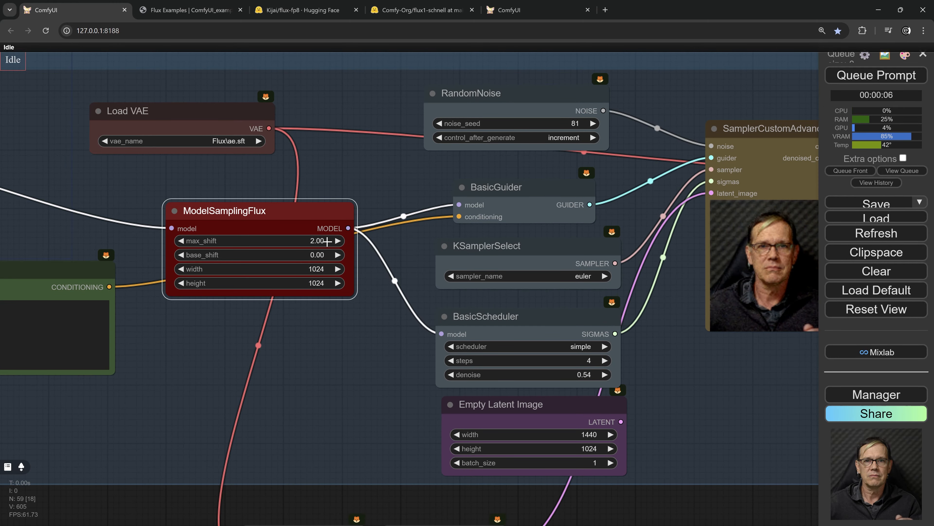
Step: Set the BasicScheduler denoise to 0.70 and queue the prompt
{"action": "left_click_drag", "start_coordinate": [608, 369], "coordinate": [436, 324]}
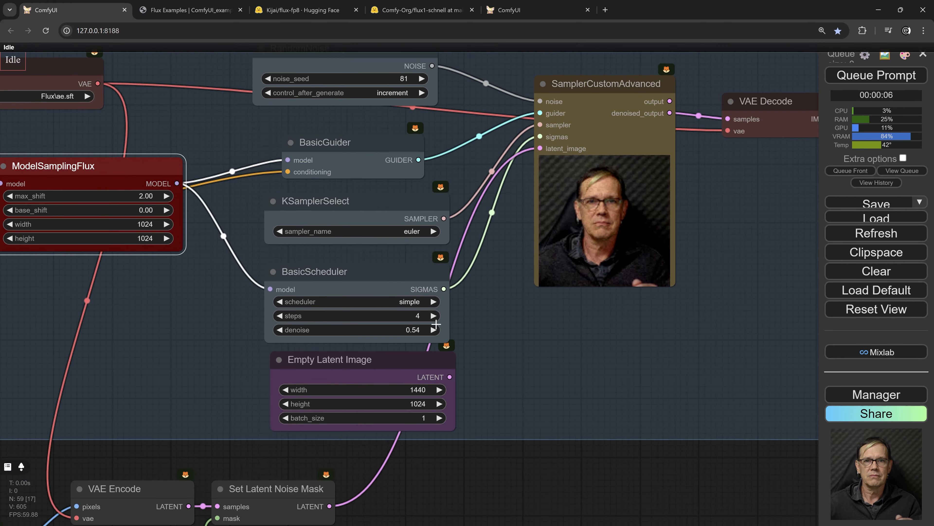
{"action": "left_click", "coordinate": [416, 331]}
{"action": "type", "text": "0.54"}
{"action": "key", "text": "Return"}
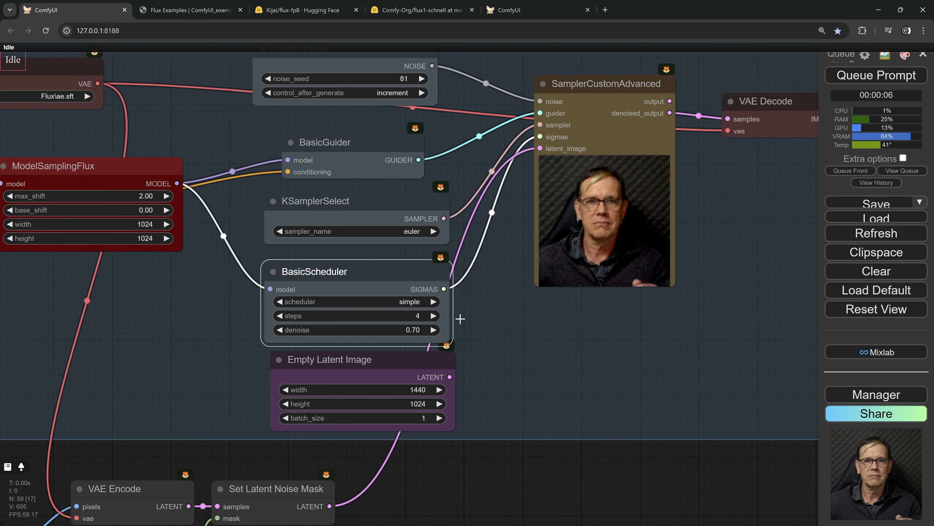
{"action": "key", "text": "ctrl+Return"}
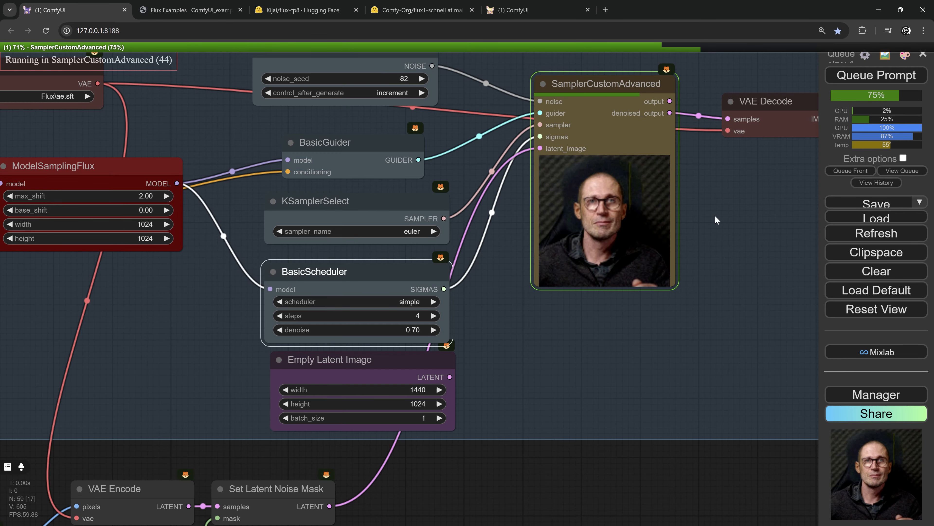
Step: Examine the newly generated hair in the Save Image preview up close
{"action": "left_click_drag", "start_coordinate": [729, 224], "coordinate": [321, 228]}
{"action": "scroll", "coordinate": [565, 263], "scroll_direction": "up", "scroll_amount": 4}
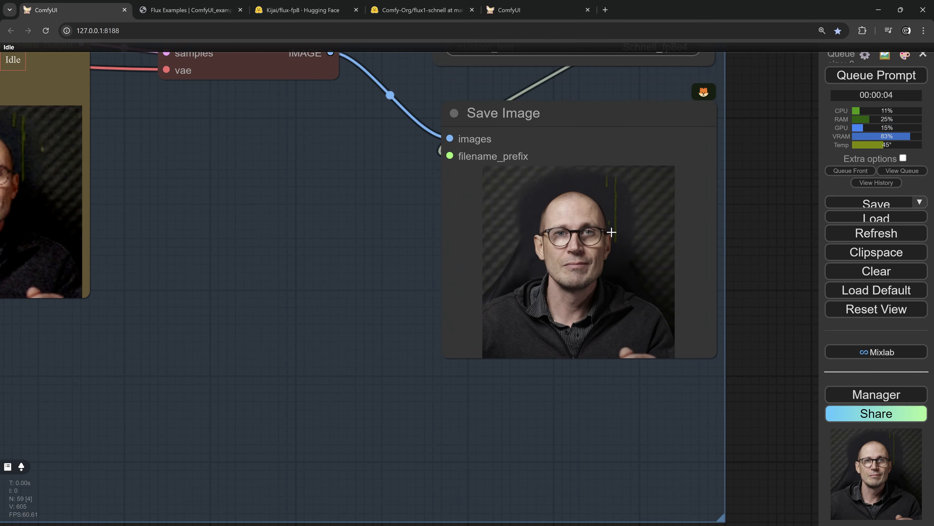
{"action": "scroll", "coordinate": [611, 232], "scroll_direction": "up", "scroll_amount": 5}
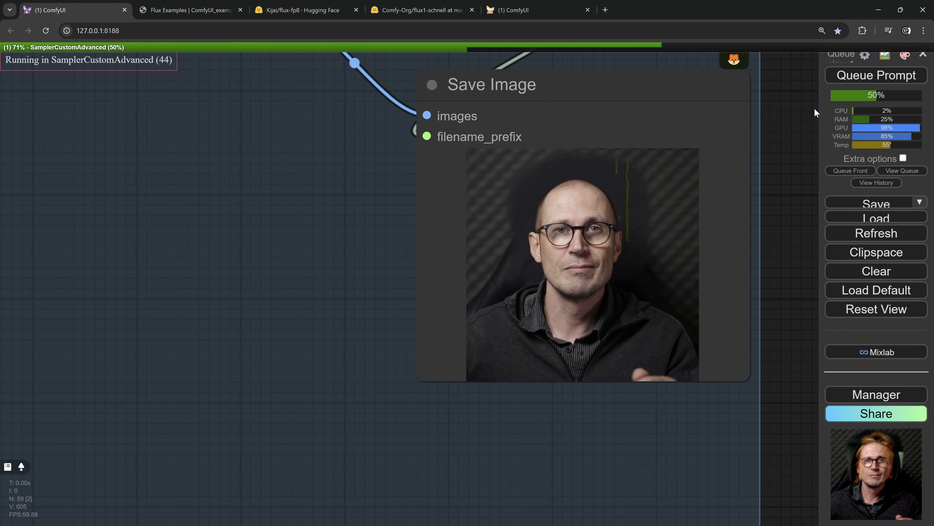
{"action": "scroll", "coordinate": [662, 192], "scroll_direction": "up", "scroll_amount": 6}
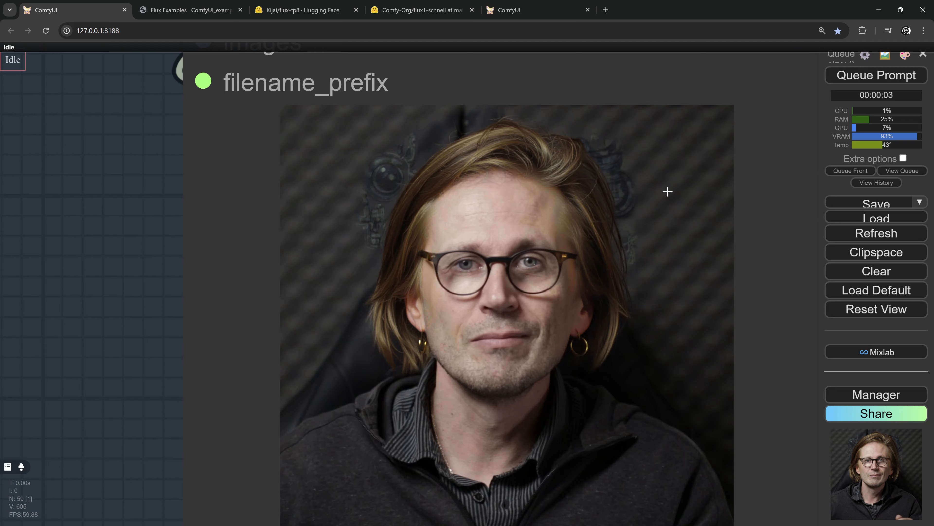
{"action": "scroll", "coordinate": [660, 194], "scroll_direction": "up", "scroll_amount": 2}
{"action": "scroll", "coordinate": [466, 221], "scroll_direction": "down", "scroll_amount": 3}
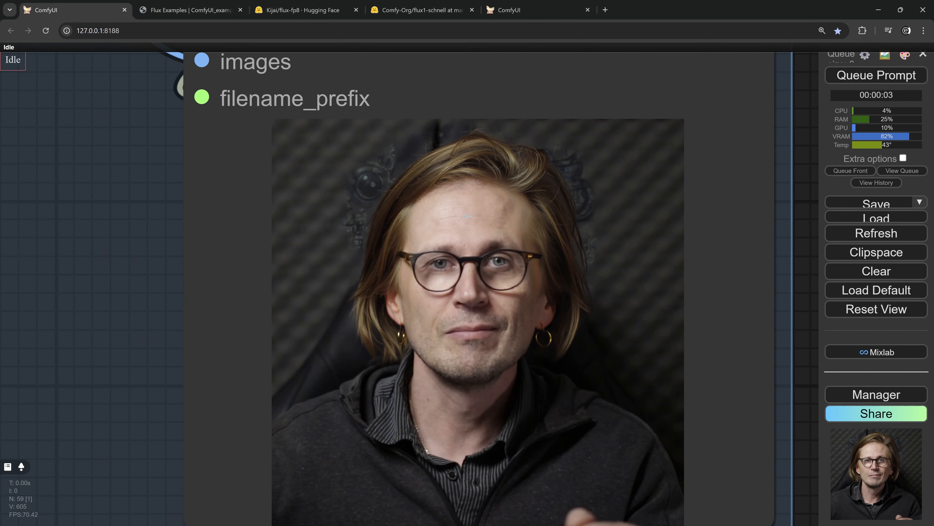
{"action": "scroll", "coordinate": [570, 165], "scroll_direction": "up", "scroll_amount": 2}
{"action": "scroll", "coordinate": [524, 219], "scroll_direction": "down", "scroll_amount": 9}
{"action": "scroll", "coordinate": [519, 220], "scroll_direction": "down", "scroll_amount": 2}
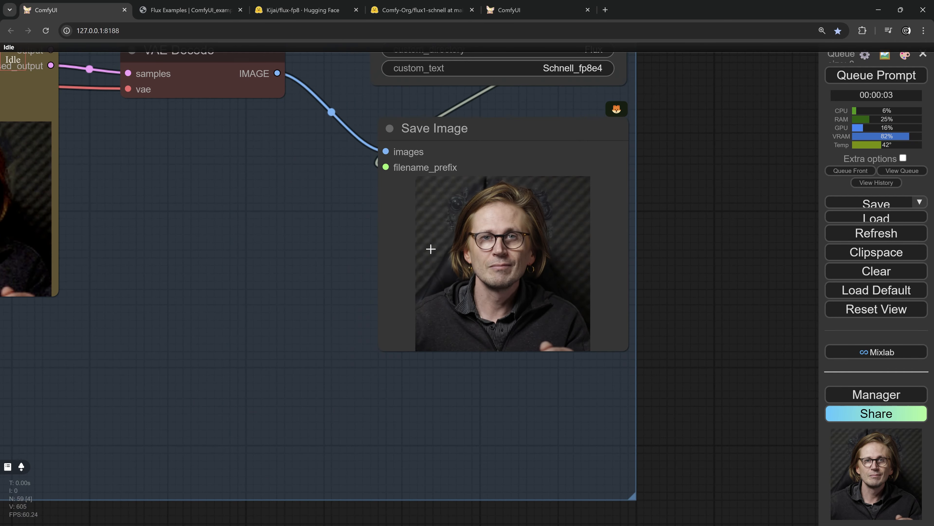
Step: Enter a new denoise value in BasicScheduler, regenerate the image, and check the hair and background in the Save Image preview
{"action": "left_click_drag", "start_coordinate": [277, 286], "coordinate": [526, 247]}
{"action": "left_click_drag", "start_coordinate": [40, 265], "coordinate": [396, 248]}
{"action": "left_click", "coordinate": [323, 290]}
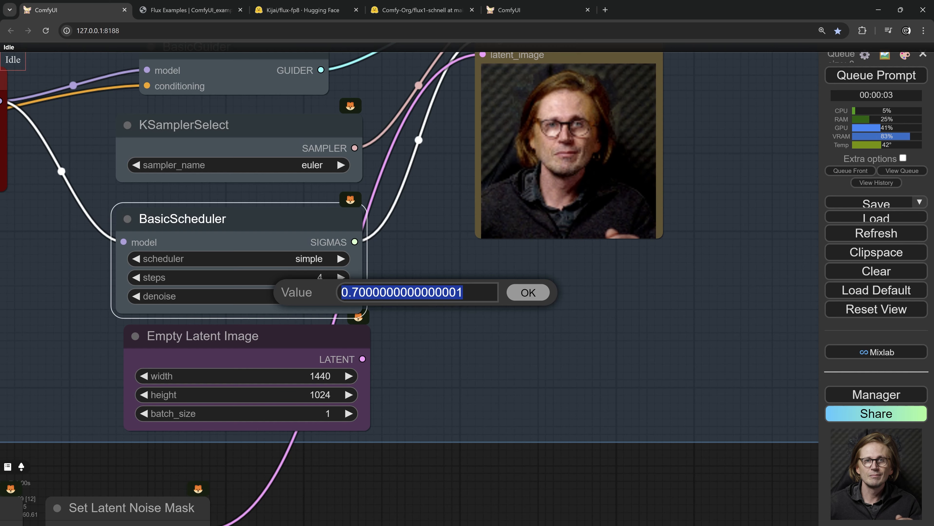
{"action": "key", "text": "BackSpace"}
{"action": "type", "text": "0."}
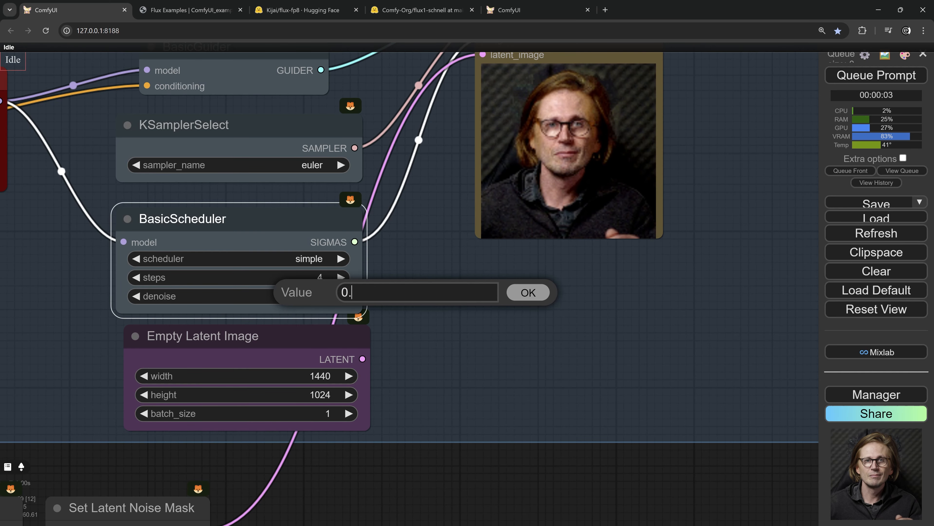
{"action": "type", "text": "7"}
{"action": "key", "text": "Return"}
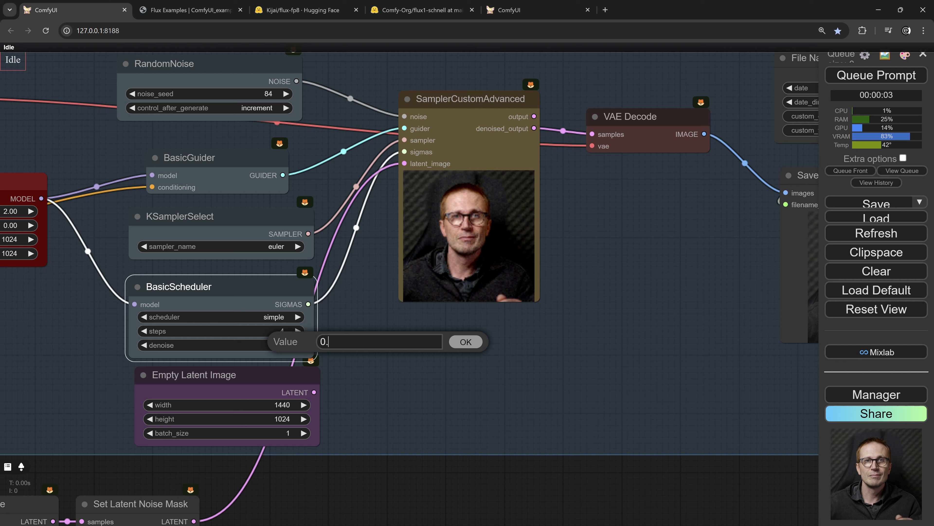
{"action": "key", "text": "Return"}
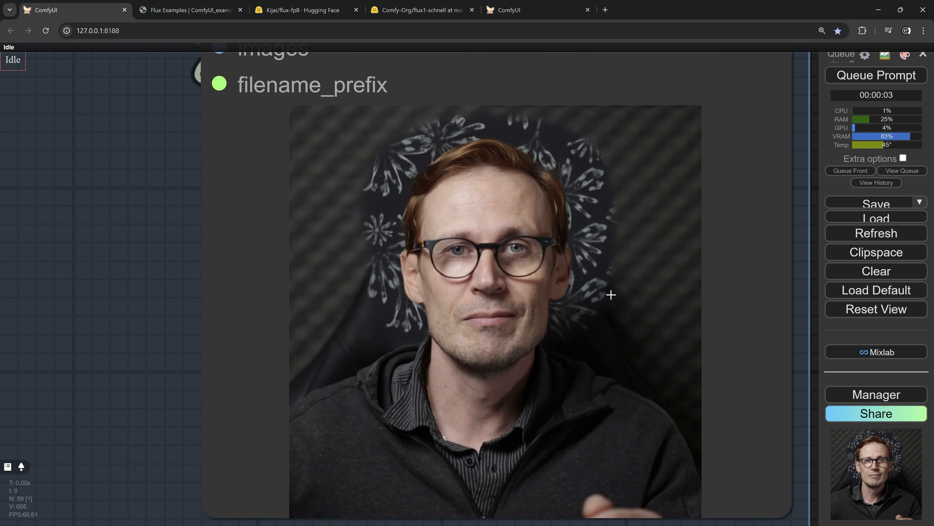
{"action": "scroll", "coordinate": [590, 267], "scroll_direction": "up", "scroll_amount": 1}
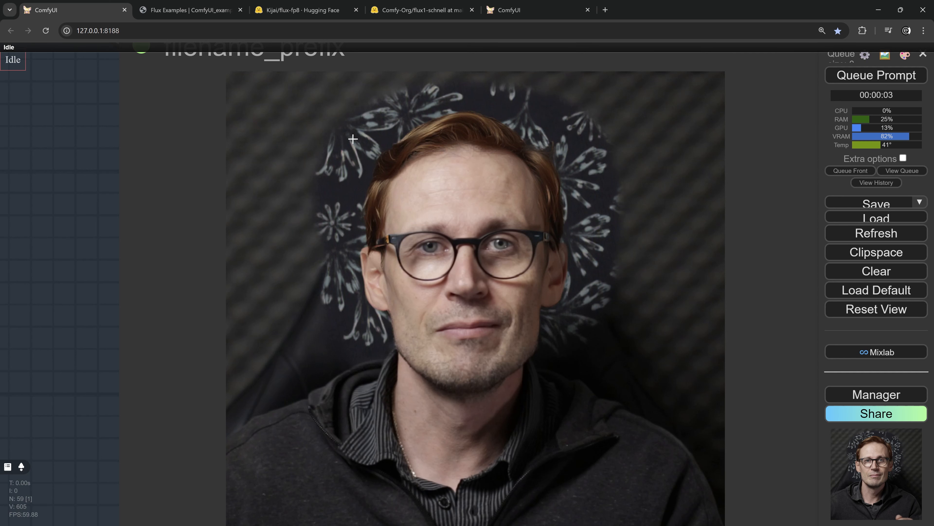
{"action": "scroll", "coordinate": [445, 155], "scroll_direction": "down", "scroll_amount": 3}
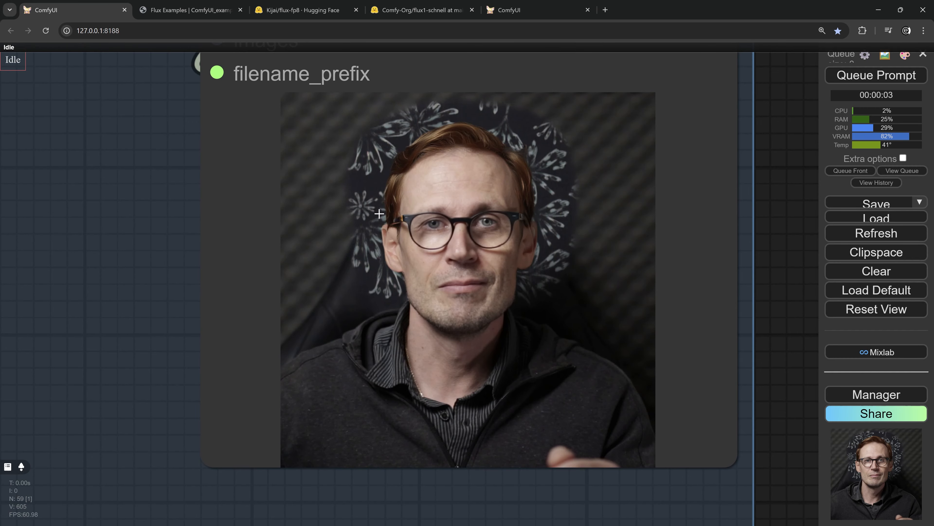
{"action": "scroll", "coordinate": [364, 186], "scroll_direction": "down", "scroll_amount": 8}
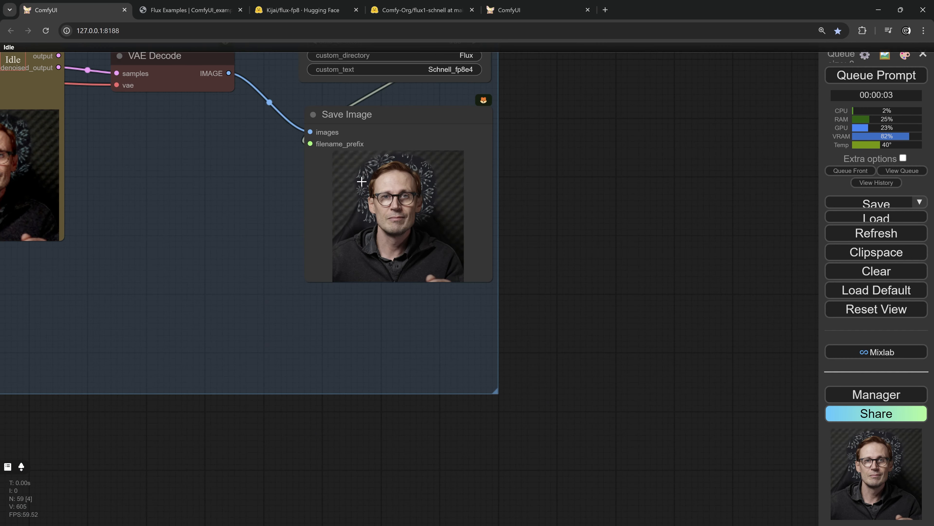
Step: Add an Edit In Another Tab node beside the Load Image node
{"action": "scroll", "coordinate": [398, 309], "scroll_direction": "up", "scroll_amount": 3}
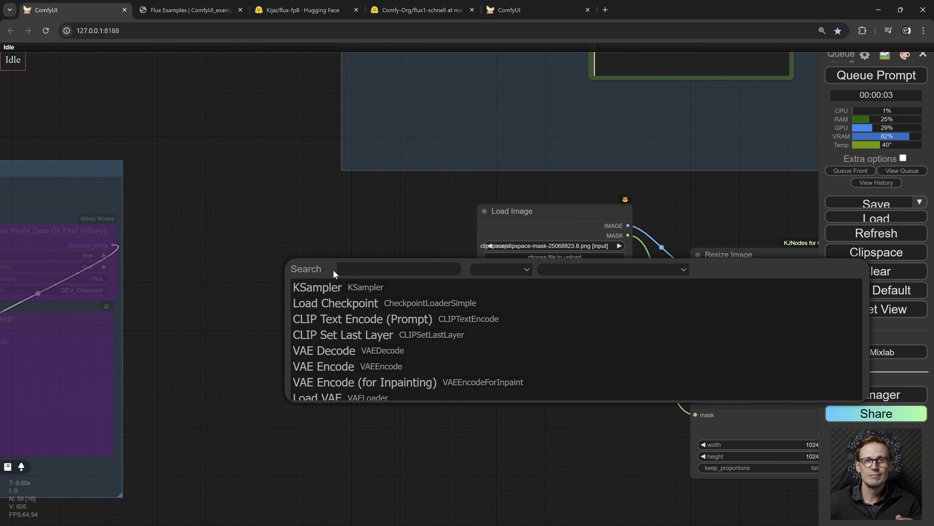
{"action": "type", "text": "c"}
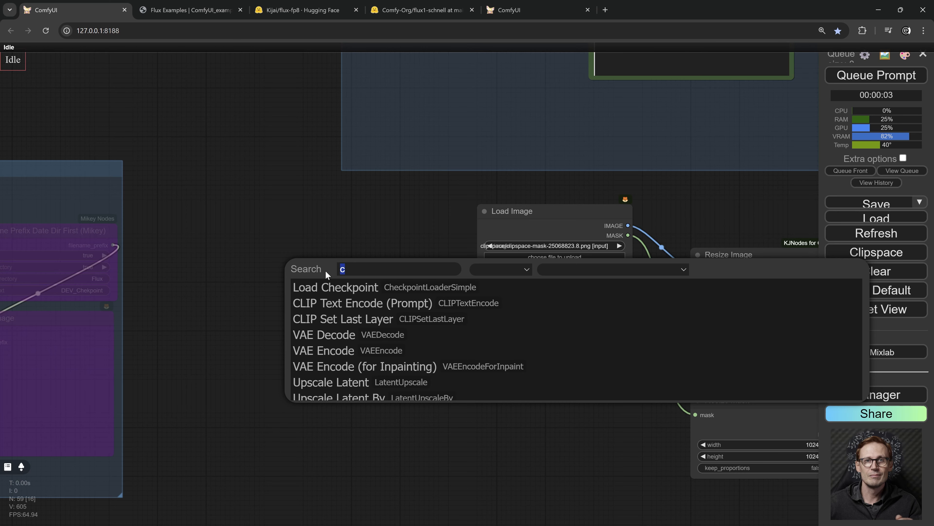
{"action": "type", "text": "an"}
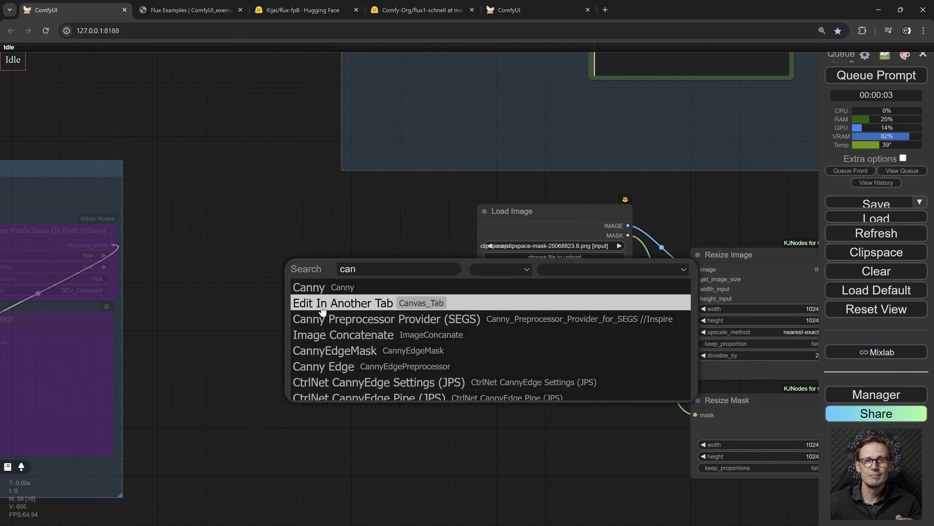
{"action": "left_click", "coordinate": [344, 309]}
Step: Add a Send to Editor Tab node above Resize Image and connect Load Image's IMAGE output to its images input
{"action": "double_click", "coordinate": [319, 243]}
{"action": "type", "text": "send"}
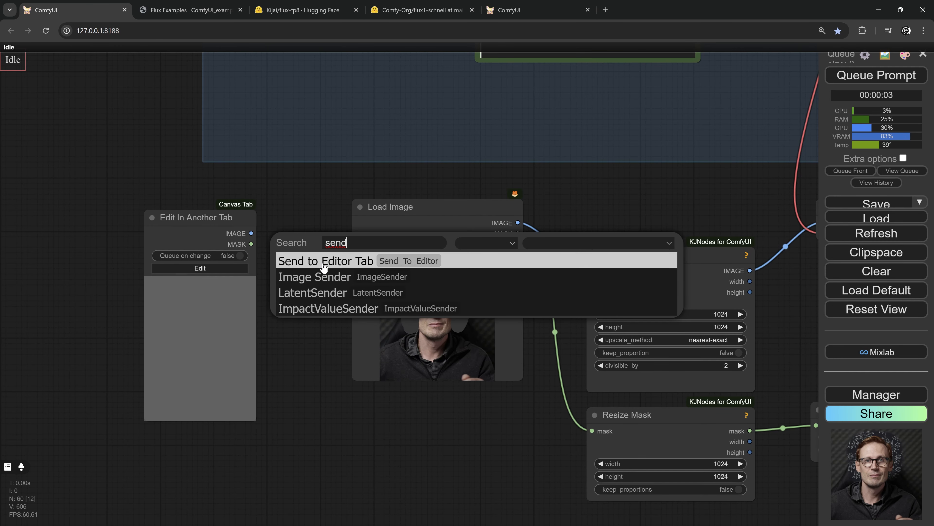
{"action": "left_click", "coordinate": [324, 262]}
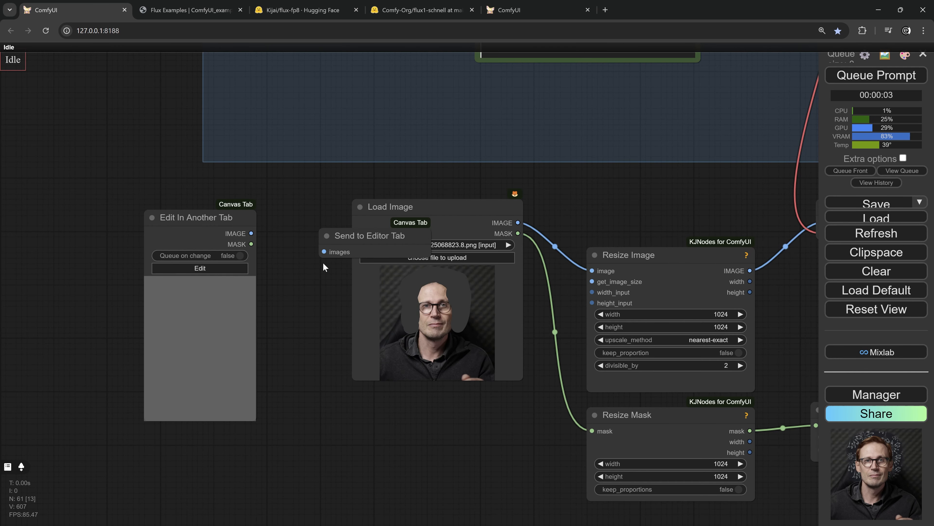
{"action": "left_click_drag", "start_coordinate": [384, 239], "coordinate": [620, 193]}
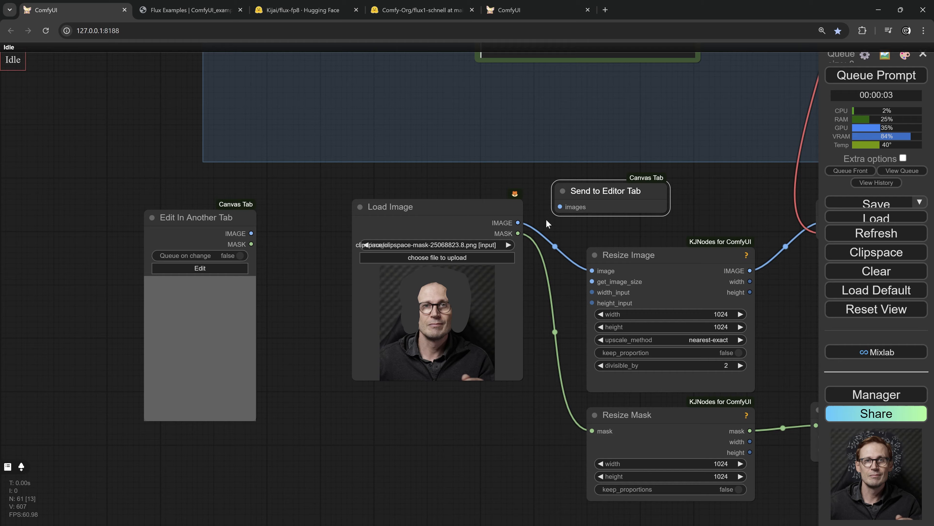
{"action": "left_click_drag", "start_coordinate": [517, 222], "coordinate": [560, 207]}
Step: Place Edit In Another Tab between Load Image and the resize nodes, and connect its IMAGE and MASK outputs to Resize Image and Resize Mask
{"action": "scroll", "coordinate": [401, 191], "scroll_direction": "down", "scroll_amount": 2}
{"action": "left_click_drag", "start_coordinate": [305, 244], "coordinate": [271, 253]}
{"action": "left_click_drag", "start_coordinate": [220, 215], "coordinate": [380, 344]}
{"action": "left_click_drag", "start_coordinate": [444, 216], "coordinate": [161, 225]}
{"action": "left_click_drag", "start_coordinate": [530, 199], "coordinate": [257, 208]}
{"action": "scroll", "coordinate": [478, 215], "scroll_direction": "up", "scroll_amount": 4}
{"action": "left_click_drag", "start_coordinate": [353, 346], "coordinate": [546, 286]}
{"action": "left_click_drag", "start_coordinate": [501, 335], "coordinate": [377, 224]}
{"action": "left_click_drag", "start_coordinate": [300, 156], "coordinate": [423, 369]}
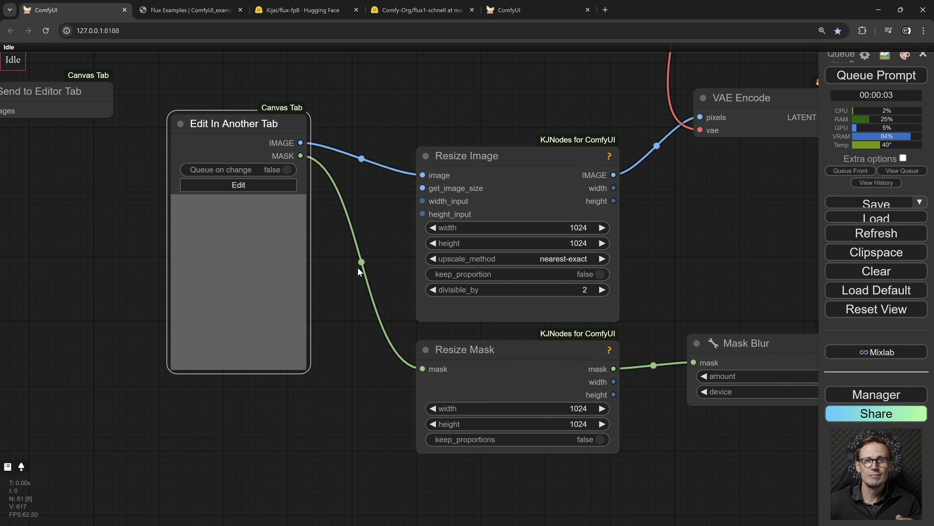
{"action": "left_click_drag", "start_coordinate": [357, 267], "coordinate": [602, 333]}
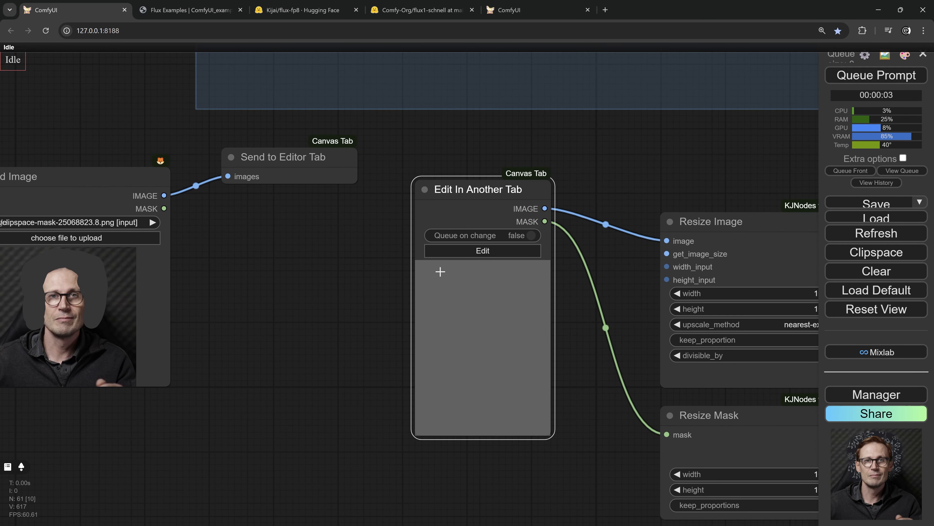
Step: Open the canvas editor from Edit In Another Tab, close Image A and Image B, and set Incoming Images to Create new Image
{"action": "left_click", "coordinate": [469, 252]}
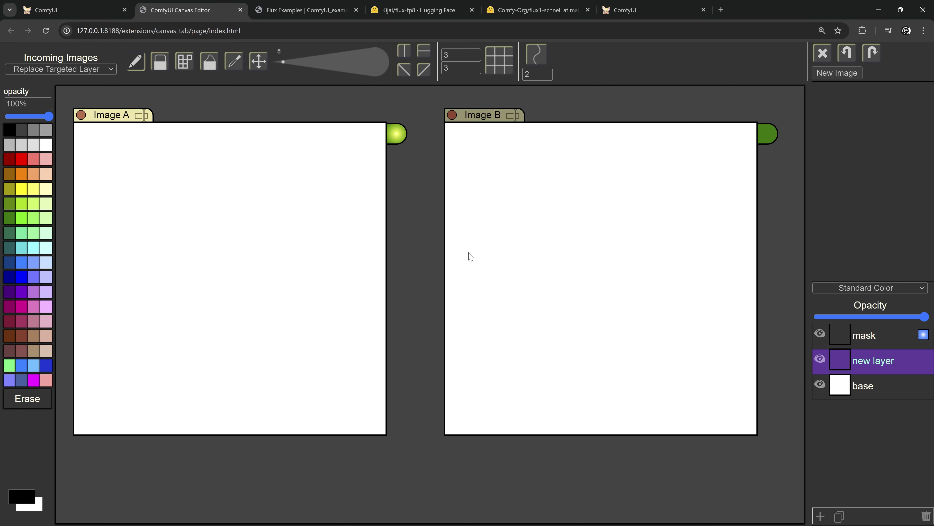
{"action": "left_click", "coordinate": [81, 116]}
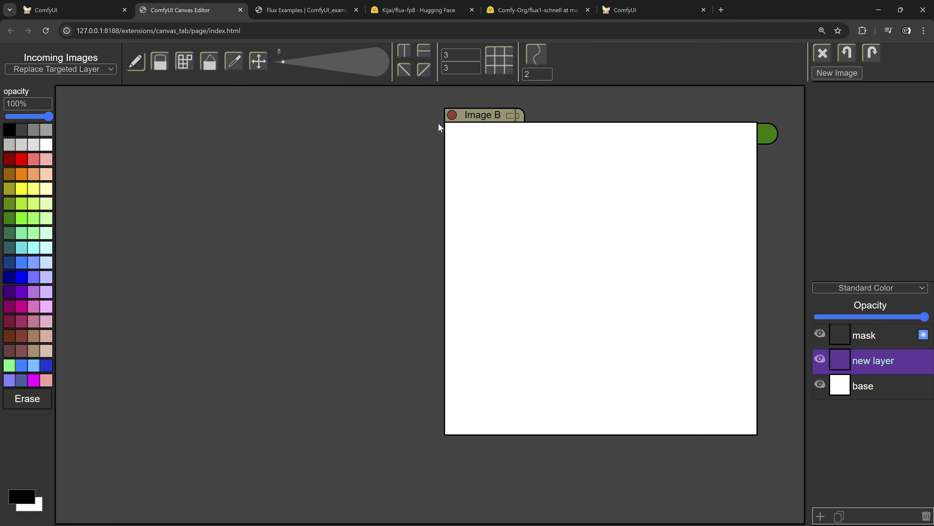
{"action": "left_click", "coordinate": [453, 115]}
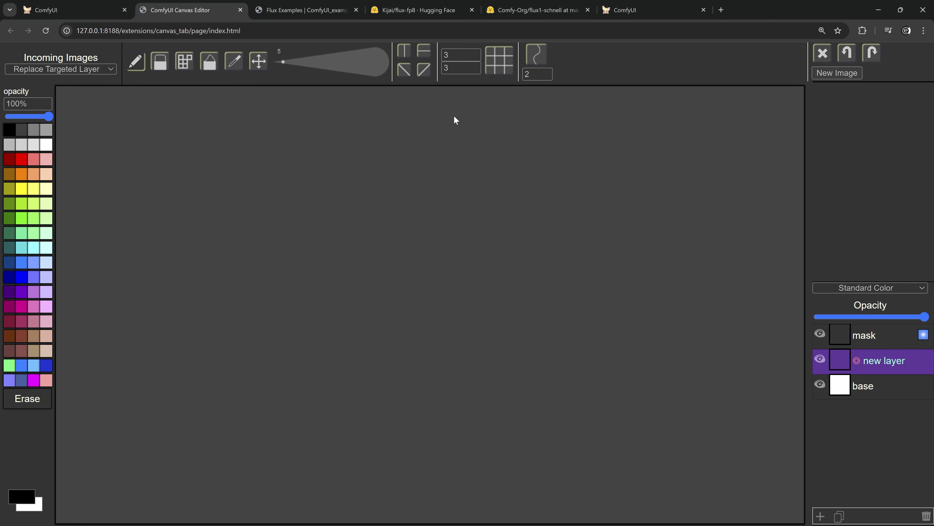
{"action": "left_click", "coordinate": [57, 70]}
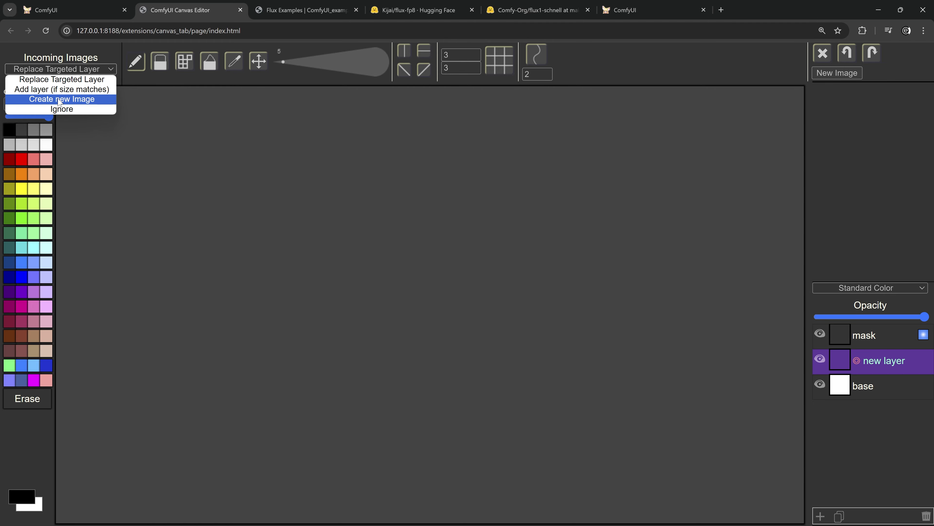
{"action": "left_click", "coordinate": [65, 100]}
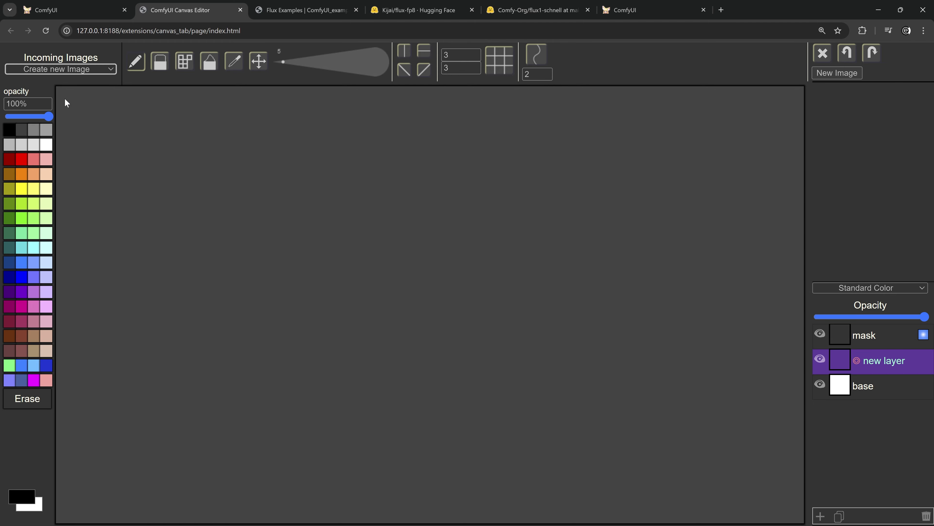
Step: Switch back to the ComfyUI workflow, queue the prompt to send the portrait to the canvas editor, and close the error dialog
{"action": "left_click", "coordinate": [69, 10]}
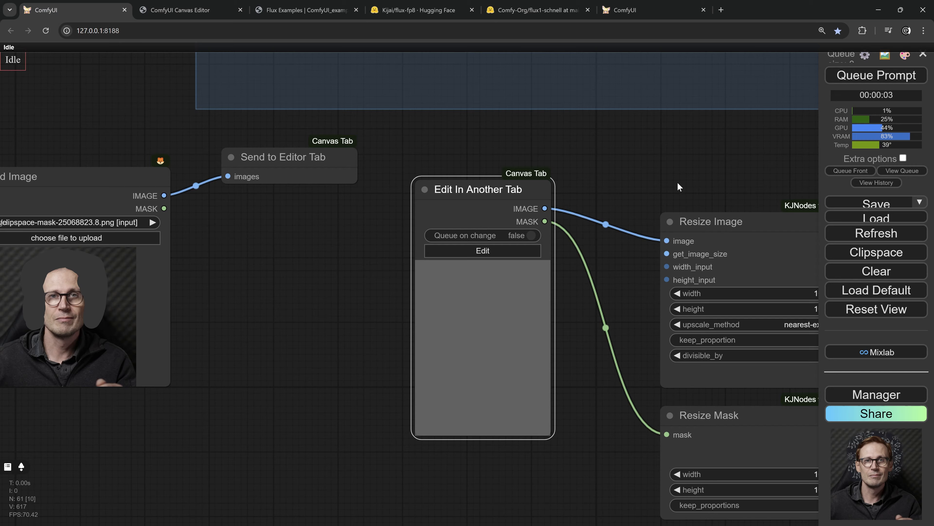
{"action": "left_click", "coordinate": [877, 76]}
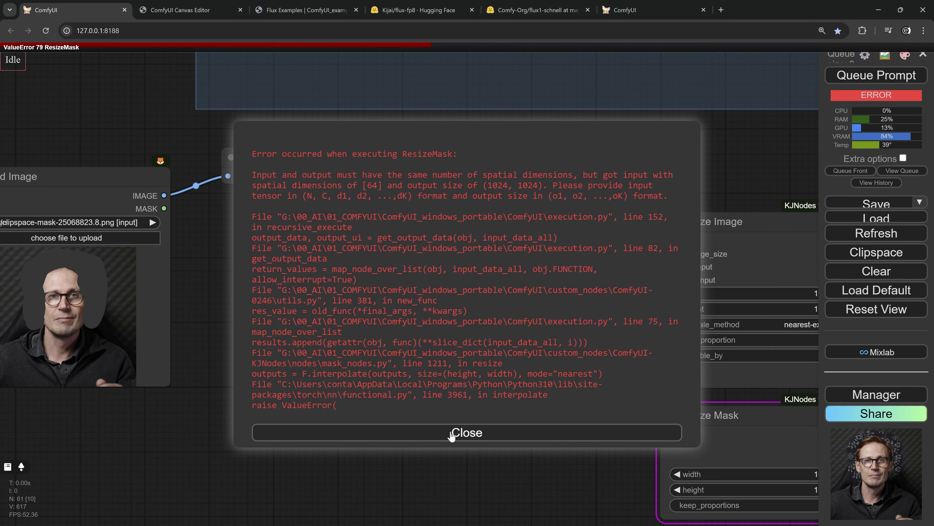
{"action": "left_click", "coordinate": [452, 433]}
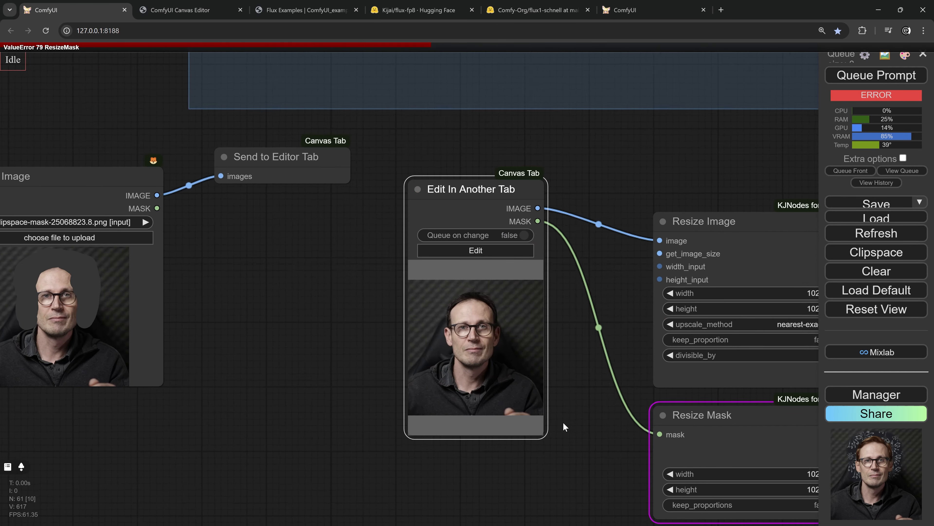
{"action": "left_click_drag", "start_coordinate": [344, 279], "coordinate": [424, 360]}
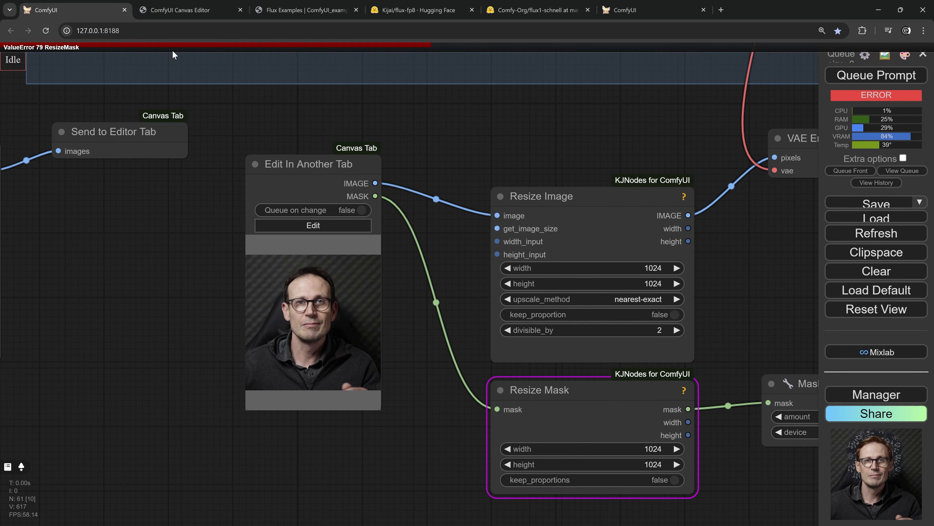
Step: Switch to the canvas editor to check the received portrait and set Incoming Images to Ignore
{"action": "left_click", "coordinate": [171, 10]}
{"action": "scroll", "coordinate": [372, 217], "scroll_direction": "down", "scroll_amount": 5}
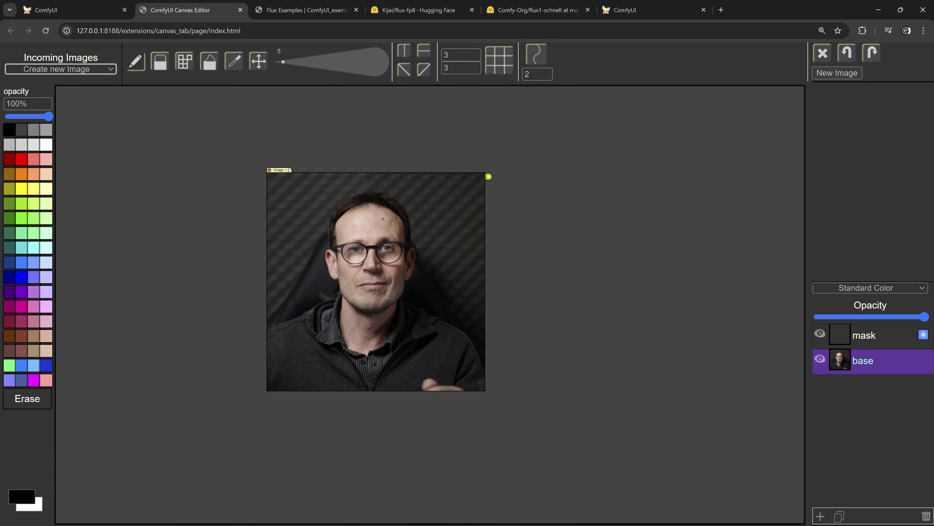
{"action": "scroll", "coordinate": [371, 218], "scroll_direction": "up", "scroll_amount": 2}
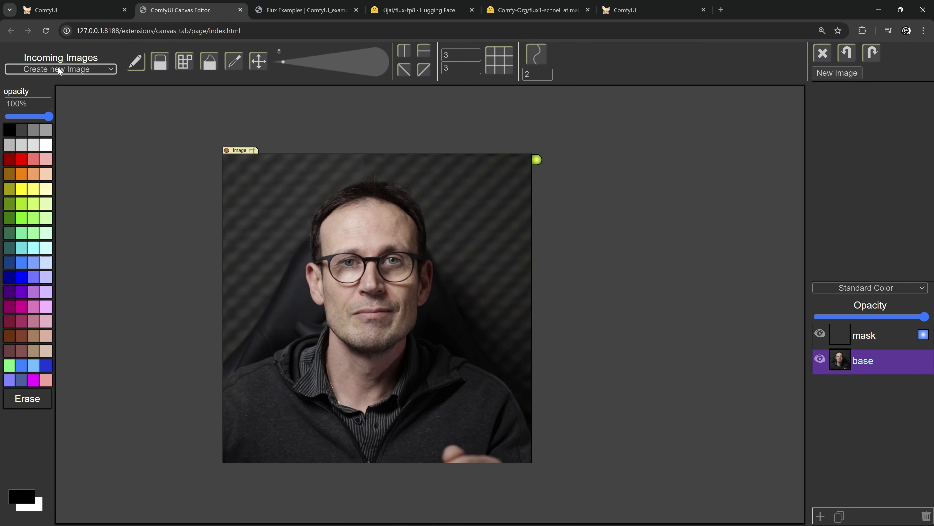
{"action": "left_click", "coordinate": [69, 68]}
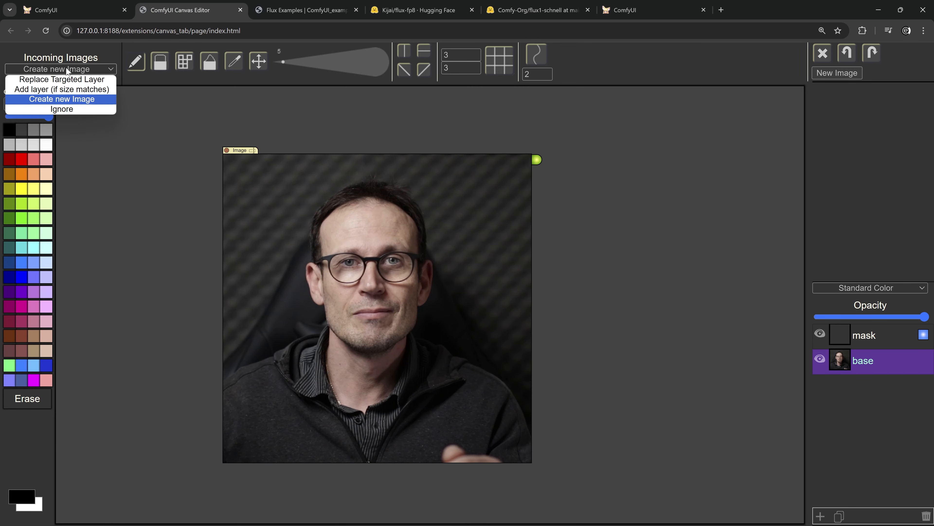
{"action": "left_click", "coordinate": [58, 110]}
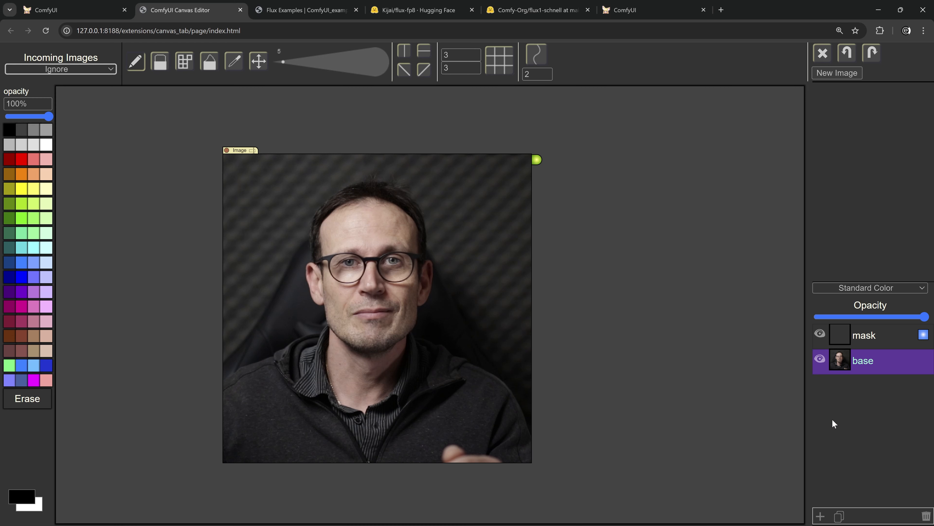
Step: Add a layer with long blonde hair painted around the face, and cover that hair on the mask layer with a size 48 brush
{"action": "left_click", "coordinate": [820, 516]}
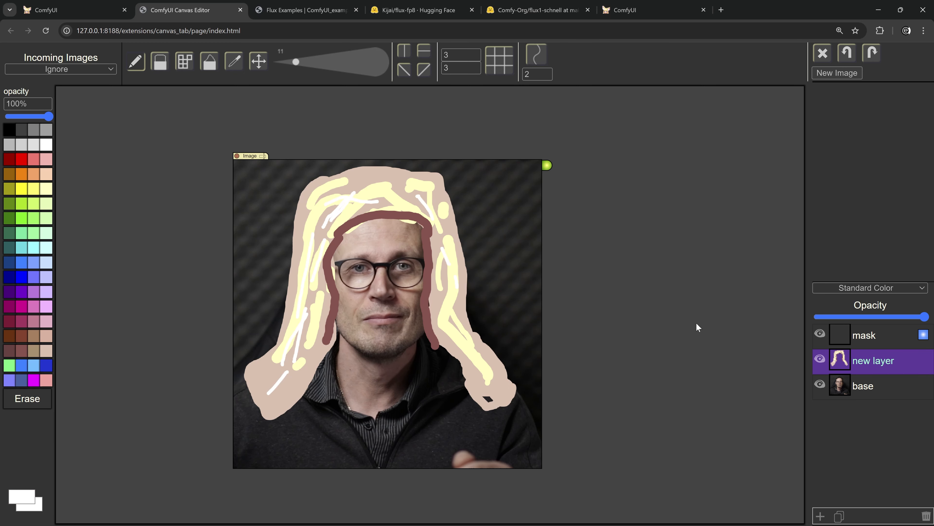
{"action": "left_click", "coordinate": [895, 337]}
{"action": "left_click_drag", "start_coordinate": [296, 62], "coordinate": [374, 62]}
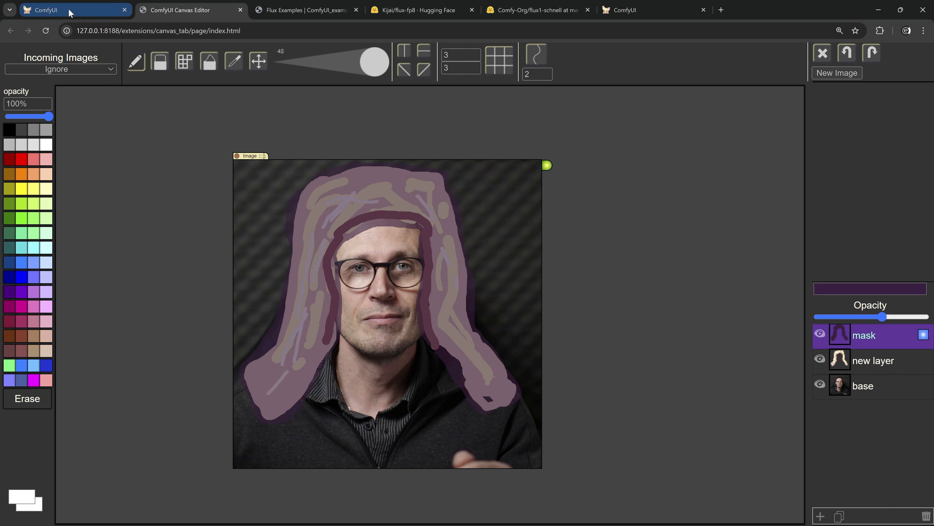
Step: Return to the ComfyUI workflow with the painted portrait, queue the prompt and close the error dialog
{"action": "left_click", "coordinate": [70, 11]}
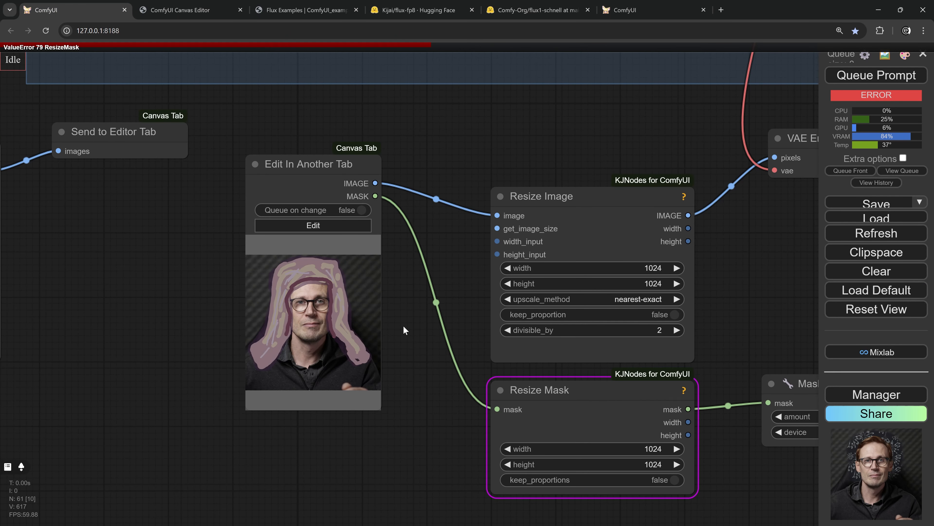
{"action": "scroll", "coordinate": [457, 281], "scroll_direction": "down", "scroll_amount": 5}
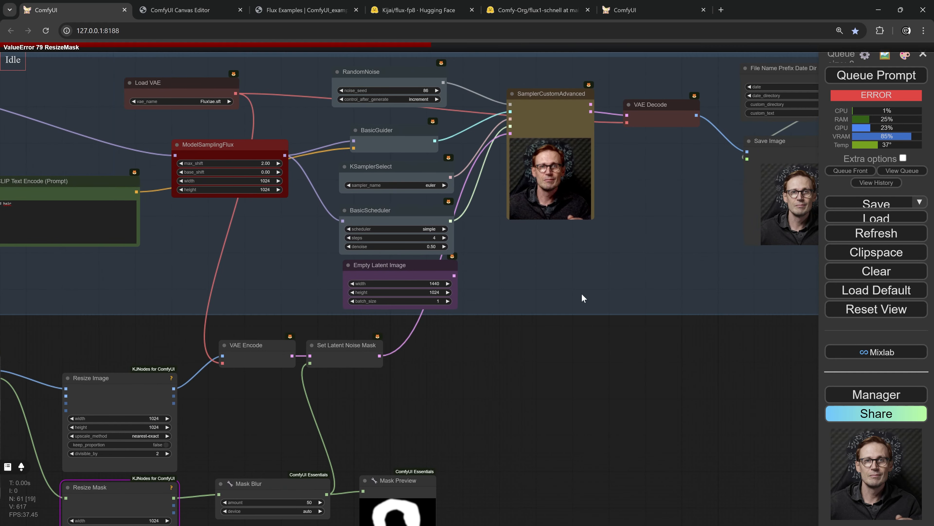
{"action": "left_click", "coordinate": [856, 76]}
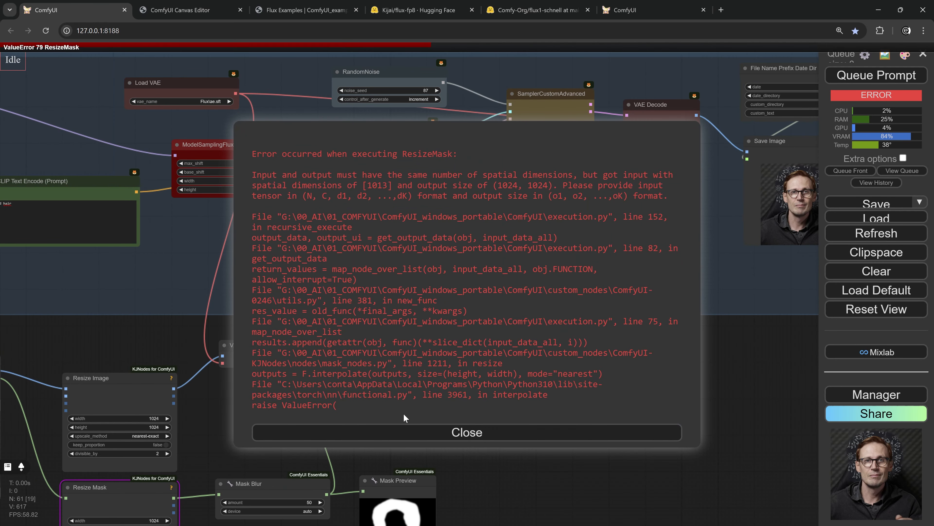
{"action": "left_click", "coordinate": [421, 432]}
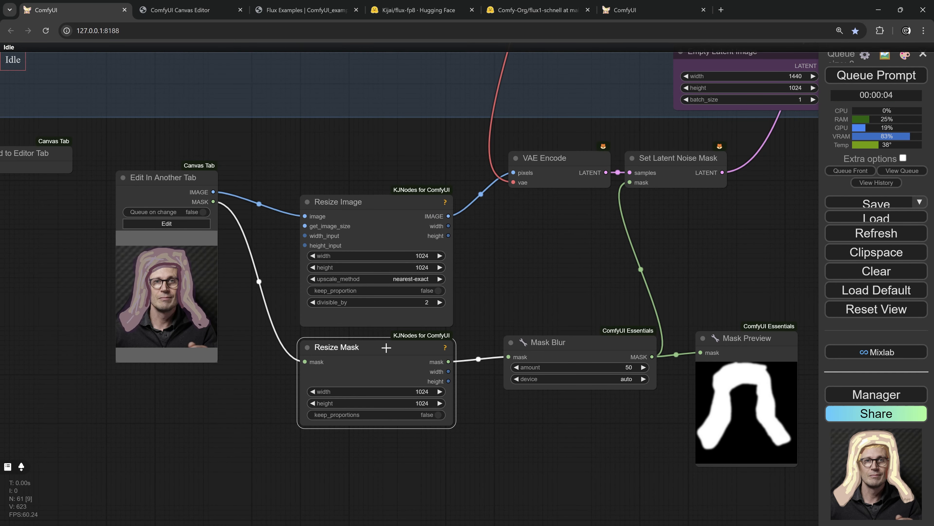
Step: Bypass the Resize Mask node and inspect the generated portrait in Save Image
{"action": "left_click_drag", "start_coordinate": [396, 348], "coordinate": [390, 350]}
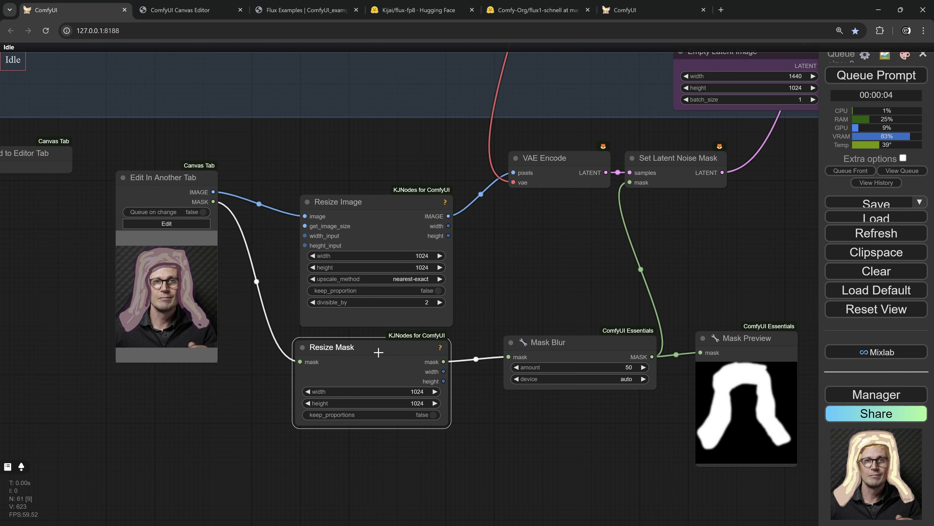
{"action": "key", "text": "ctrl+b"}
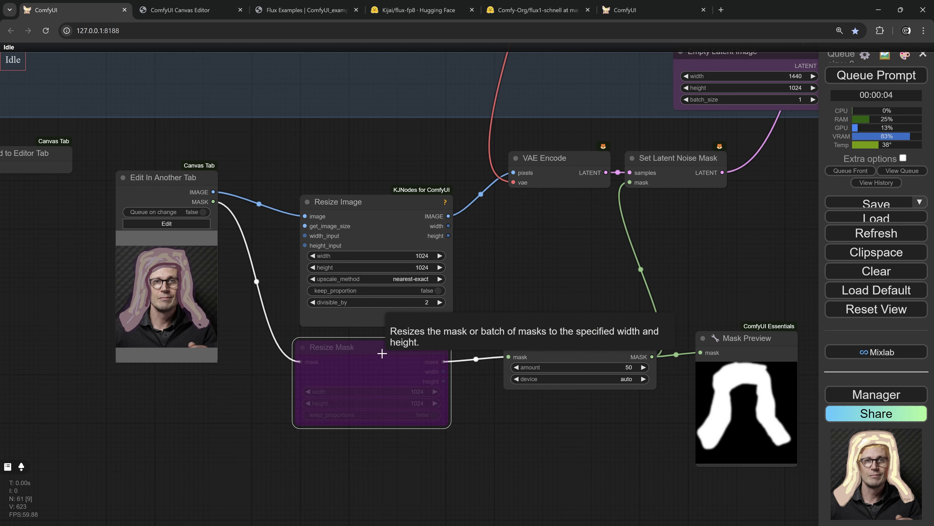
{"action": "left_click_drag", "start_coordinate": [541, 280], "coordinate": [375, 267]}
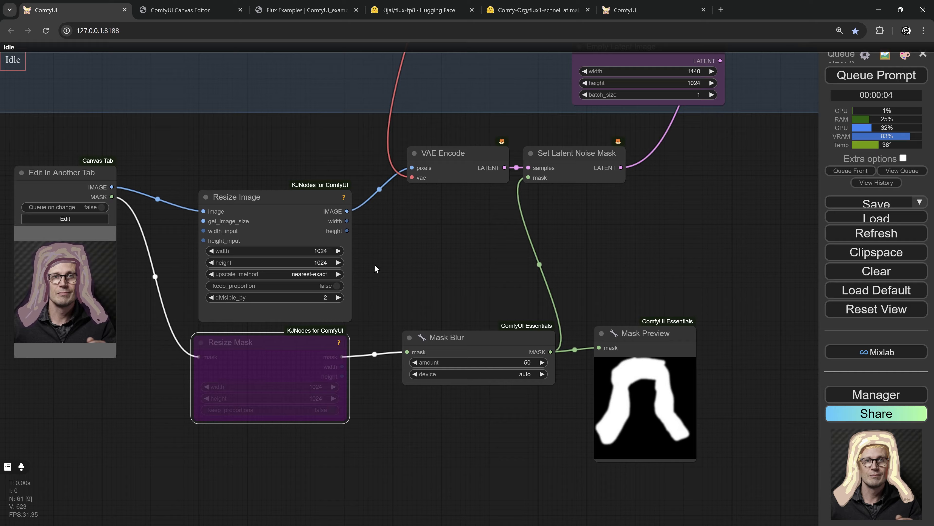
{"action": "left_click_drag", "start_coordinate": [534, 262], "coordinate": [490, 269]}
{"action": "left_click_drag", "start_coordinate": [784, 271], "coordinate": [511, 378]}
{"action": "left_click_drag", "start_coordinate": [717, 74], "coordinate": [526, 222]}
{"action": "scroll", "coordinate": [526, 222], "scroll_direction": "up", "scroll_amount": 10}
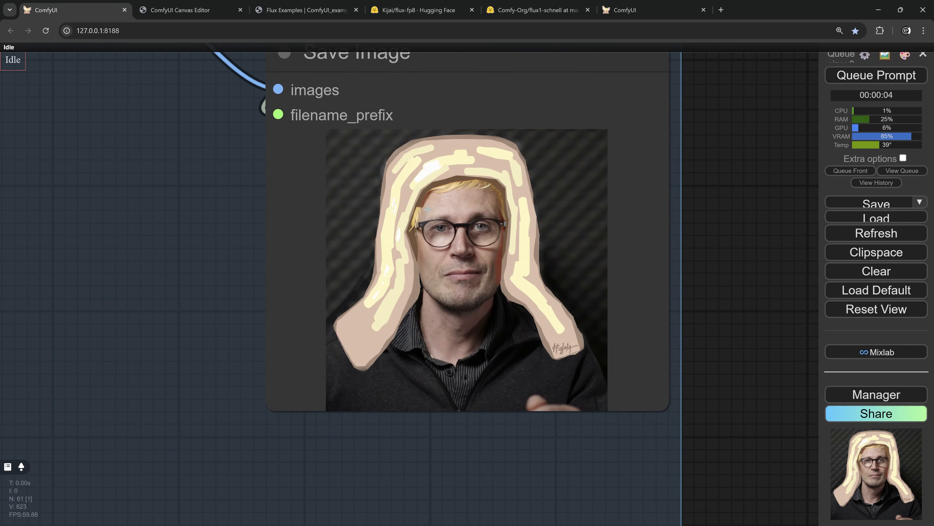
{"action": "scroll", "coordinate": [396, 245], "scroll_direction": "down", "scroll_amount": 15}
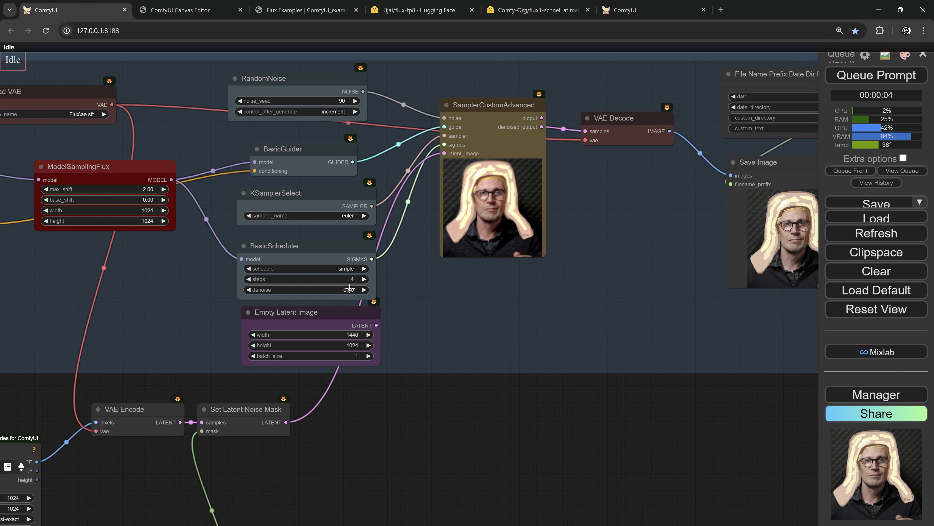
Step: Set max_shift in ModelSamplingFlux to 4, queue the prompt and inspect the saved portrait
{"action": "left_click", "coordinate": [143, 189]}
{"action": "type", "text": "4"}
{"action": "key", "text": "Return"}
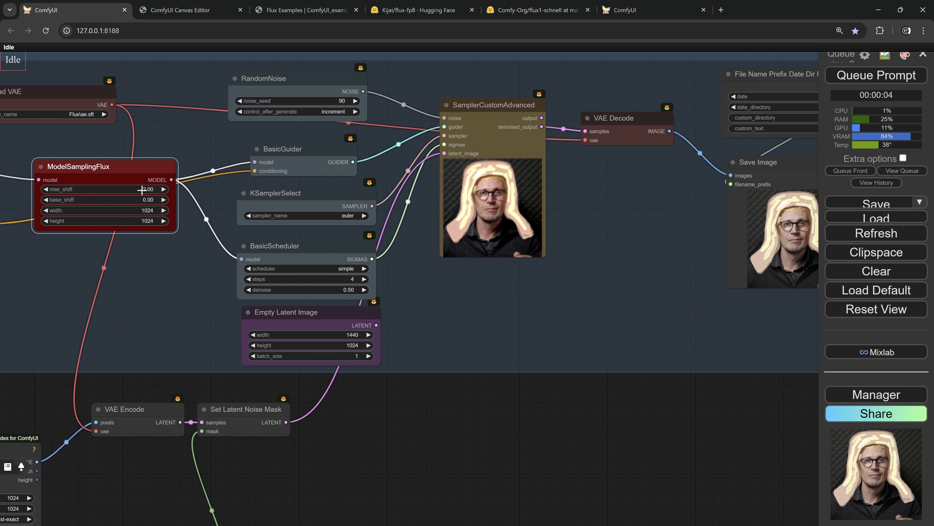
{"action": "left_click", "coordinate": [853, 84]}
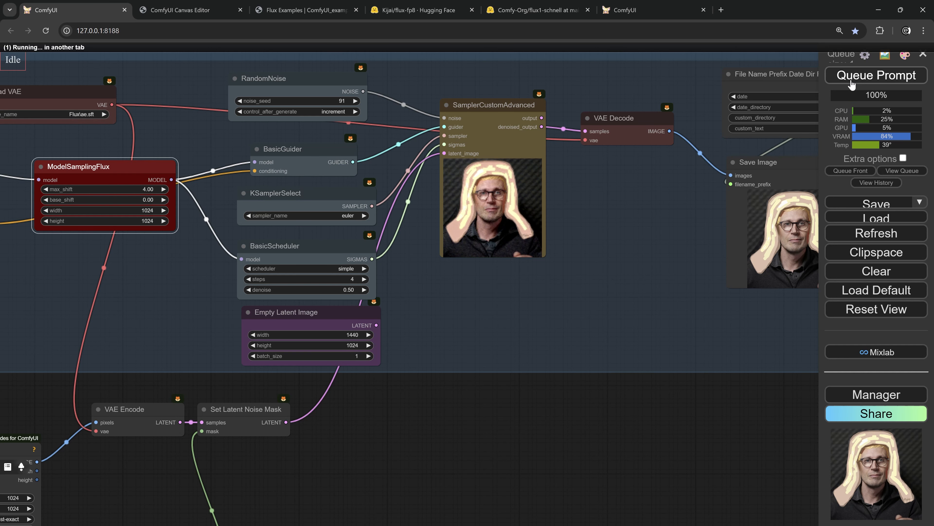
{"action": "left_click_drag", "start_coordinate": [573, 308], "coordinate": [329, 326]}
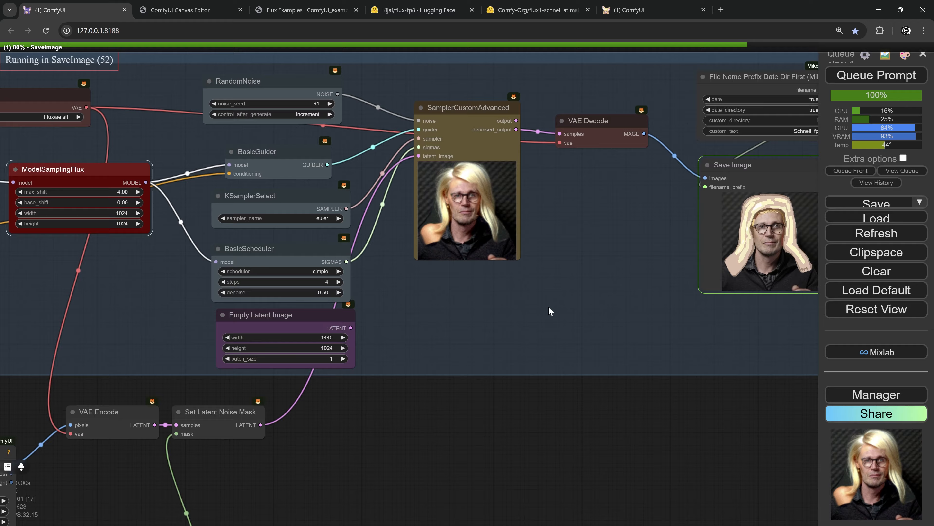
{"action": "scroll", "coordinate": [544, 245], "scroll_direction": "up", "scroll_amount": 4}
{"action": "scroll", "coordinate": [544, 244], "scroll_direction": "up", "scroll_amount": 6}
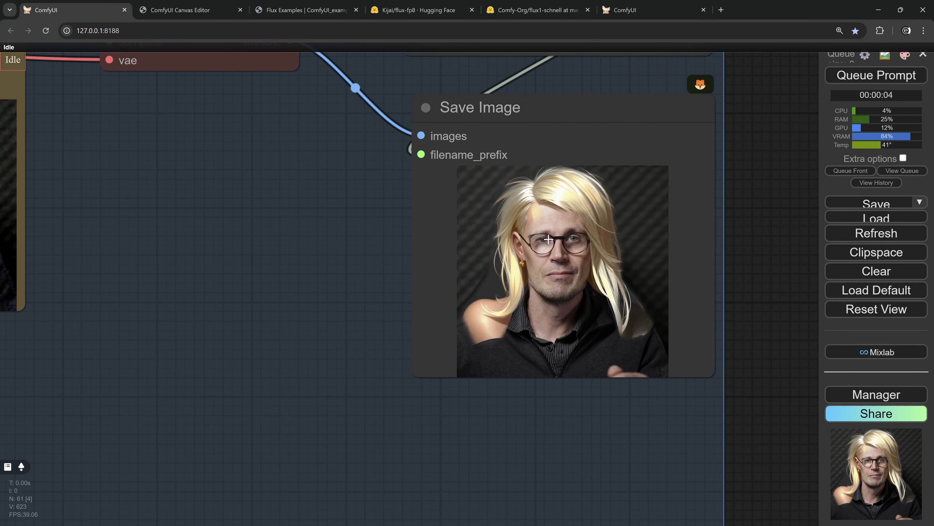
Step: Set max_shift in ModelSamplingFlux to 3, raise the denoise in BasicScheduler and queue the prompt
{"action": "scroll", "coordinate": [495, 288], "scroll_direction": "down", "scroll_amount": 9}
{"action": "left_click_drag", "start_coordinate": [248, 331], "coordinate": [521, 304]}
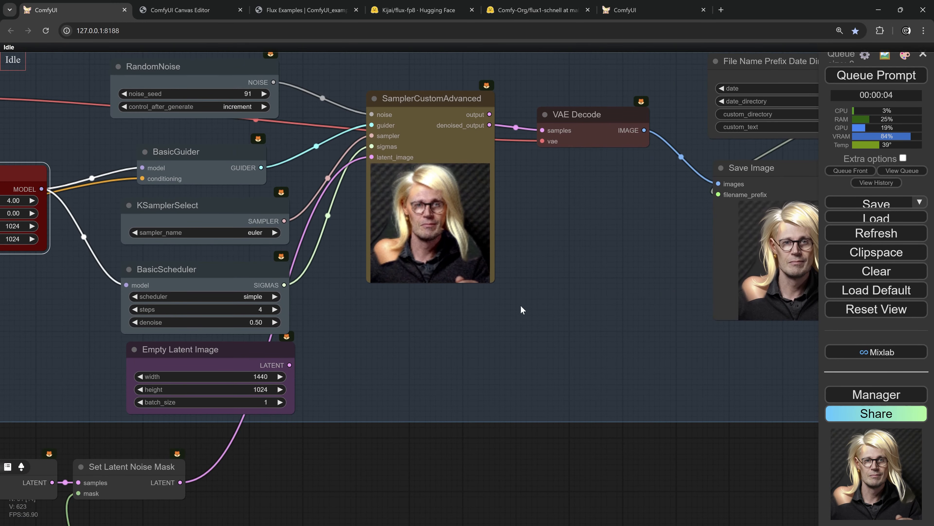
{"action": "left_click_drag", "start_coordinate": [314, 286], "coordinate": [472, 280]}
{"action": "left_click", "coordinate": [175, 199]}
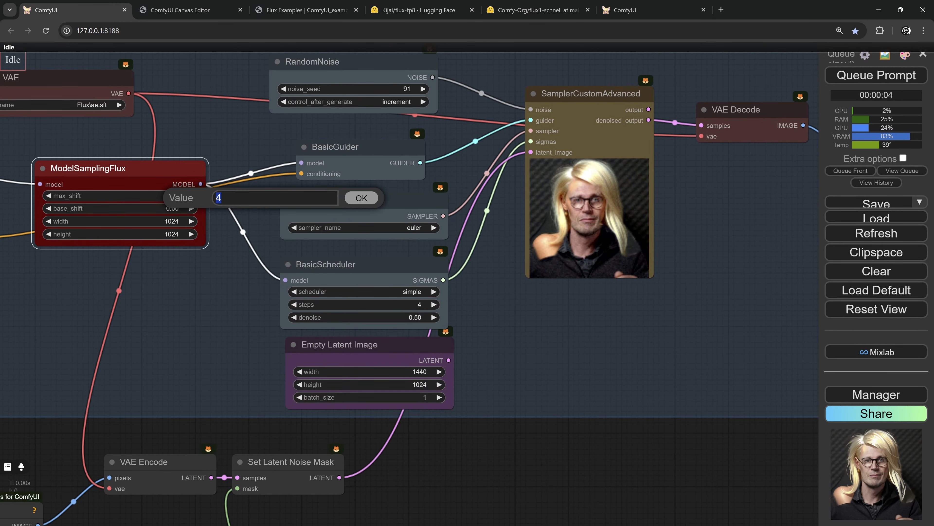
{"action": "type", "text": "3"}
{"action": "key", "text": "Return"}
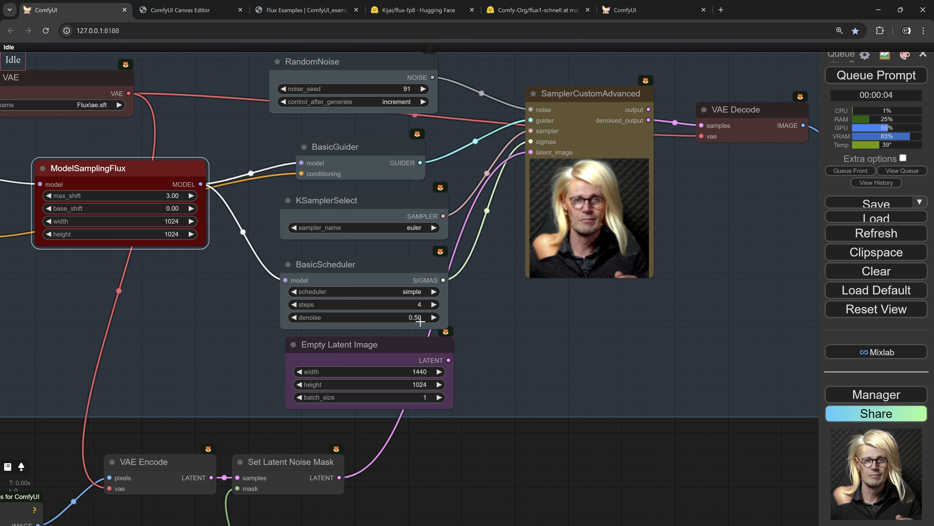
{"action": "left_click_drag", "start_coordinate": [419, 318], "coordinate": [455, 322]}
{"action": "left_click", "coordinate": [851, 79]}
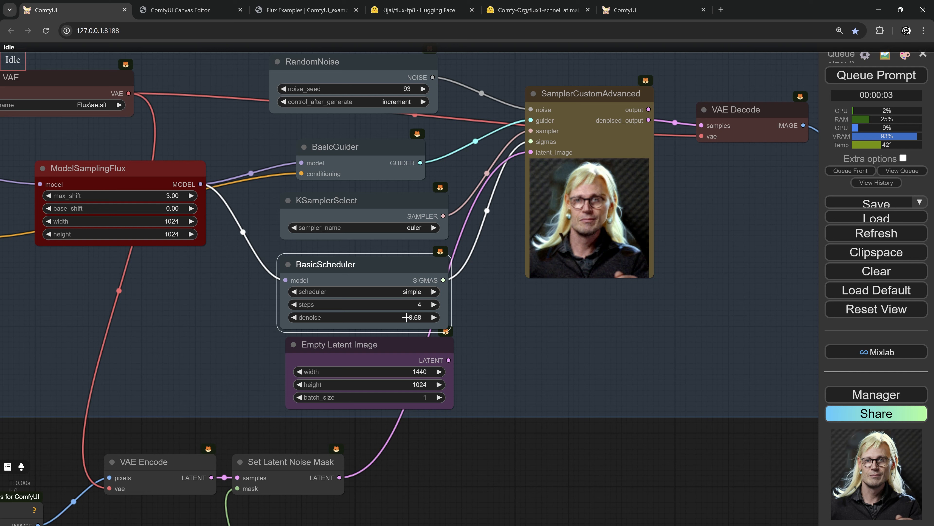
Step: Lower the BasicScheduler denoise to 0.56 and the ModelSamplingFlux max_shift to 2.36, generating new portraits with these settings
{"action": "left_click_drag", "start_coordinate": [399, 318], "coordinate": [393, 318]}
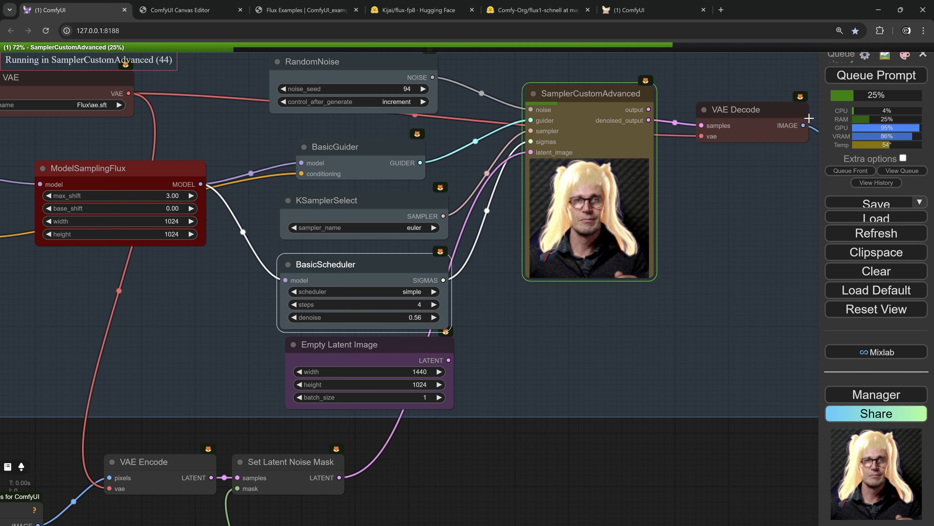
{"action": "left_click_drag", "start_coordinate": [168, 197], "coordinate": [136, 198]}
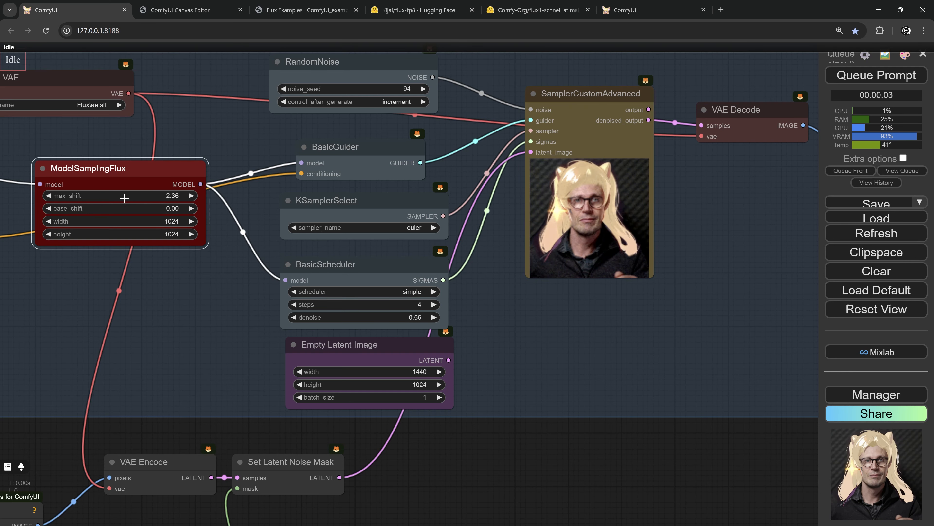
{"action": "key", "text": "ctrl+Return"}
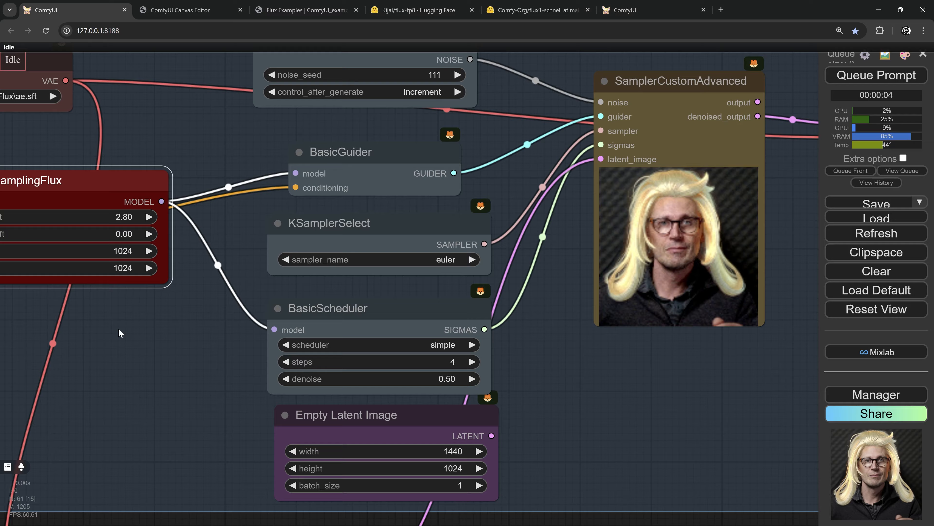
Step: Review the ModelSamplingFlux and BasicScheduler settings and examine the blonde hair and its edges in the saved portrait
{"action": "left_click_drag", "start_coordinate": [120, 333], "coordinate": [296, 328]}
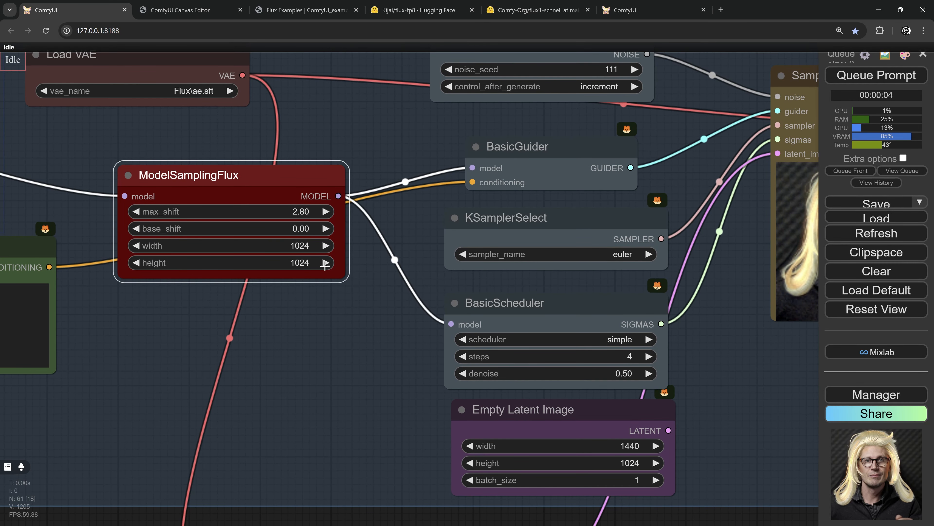
{"action": "left_click_drag", "start_coordinate": [369, 372], "coordinate": [312, 320]}
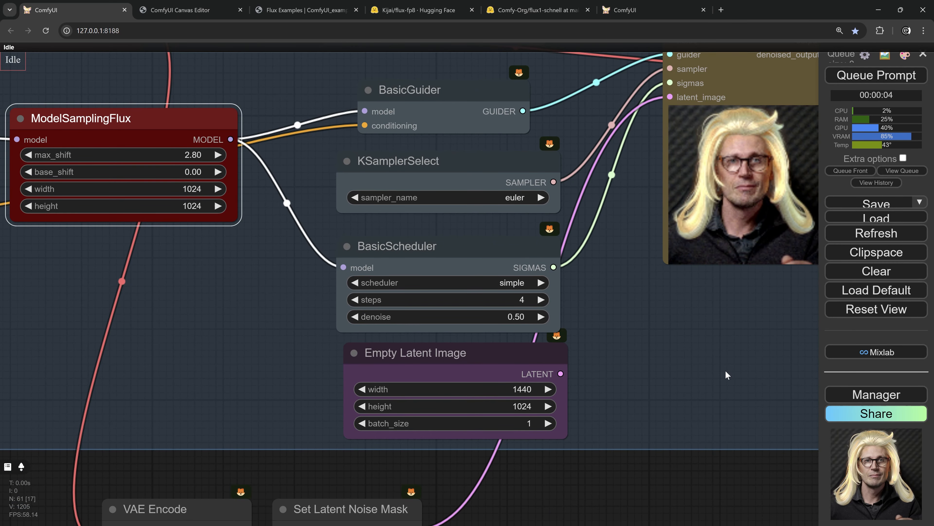
{"action": "left_click_drag", "start_coordinate": [727, 375], "coordinate": [449, 378]}
{"action": "scroll", "coordinate": [635, 356], "scroll_direction": "down", "scroll_amount": 3}
{"action": "left_click_drag", "start_coordinate": [635, 356], "coordinate": [303, 380]}
{"action": "scroll", "coordinate": [627, 329], "scroll_direction": "up", "scroll_amount": 8}
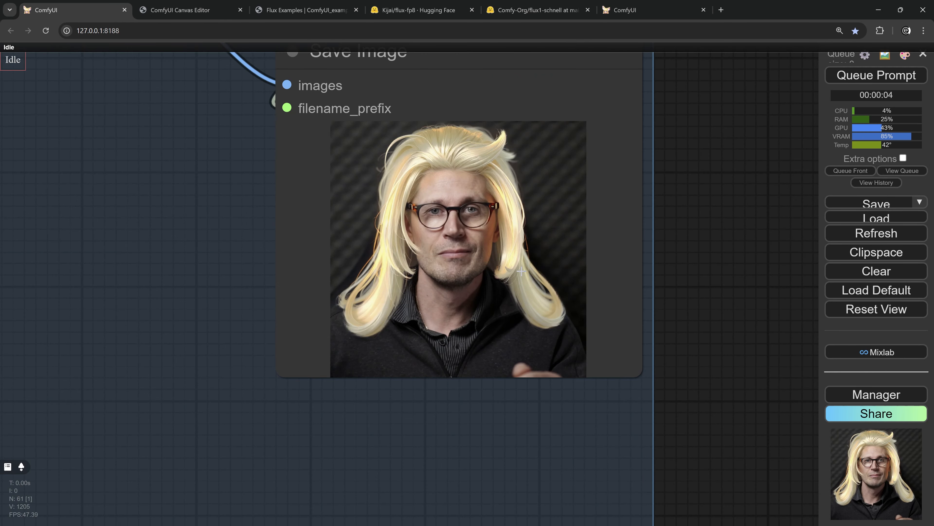
{"action": "scroll", "coordinate": [484, 245], "scroll_direction": "up", "scroll_amount": 3}
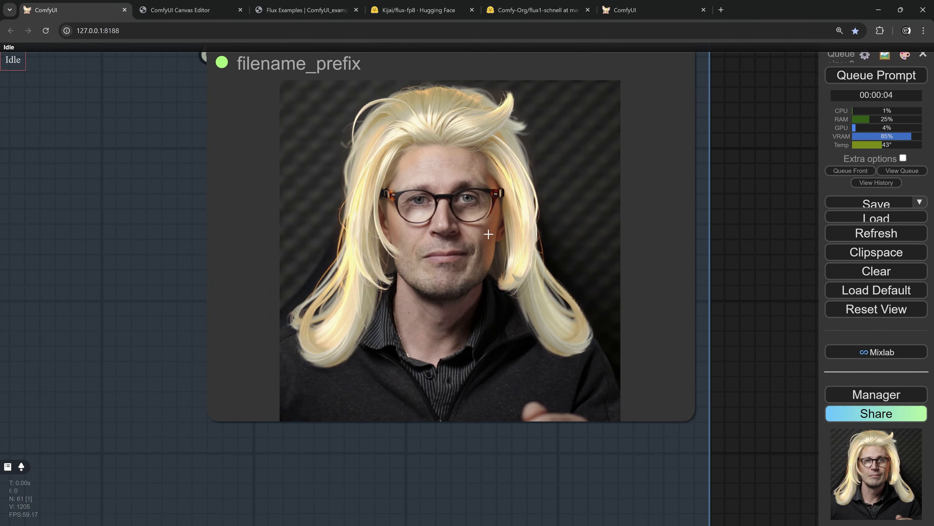
{"action": "scroll", "coordinate": [487, 225], "scroll_direction": "down", "scroll_amount": 8}
Step: Raise the BasicScheduler denoise to 0.55, queue the prompt and inspect the hair in the saved portrait
{"action": "left_click_drag", "start_coordinate": [201, 293], "coordinate": [270, 273]}
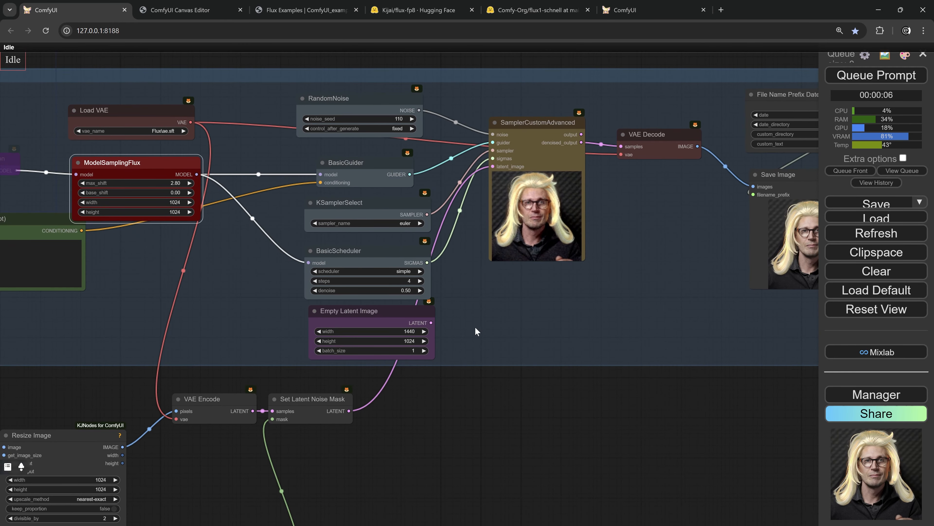
{"action": "scroll", "coordinate": [475, 326], "scroll_direction": "up", "scroll_amount": 8}
{"action": "scroll", "coordinate": [475, 325], "scroll_direction": "up", "scroll_amount": 5}
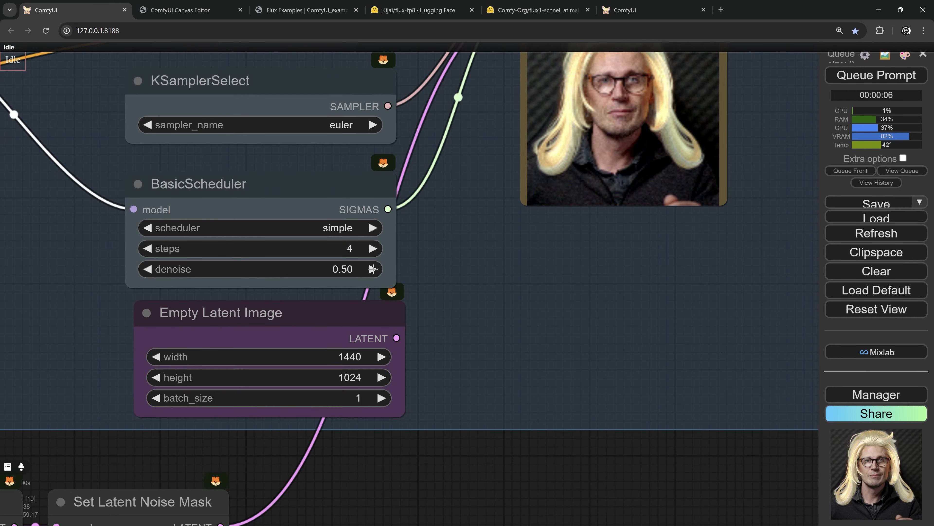
{"action": "left_click", "coordinate": [373, 269]}
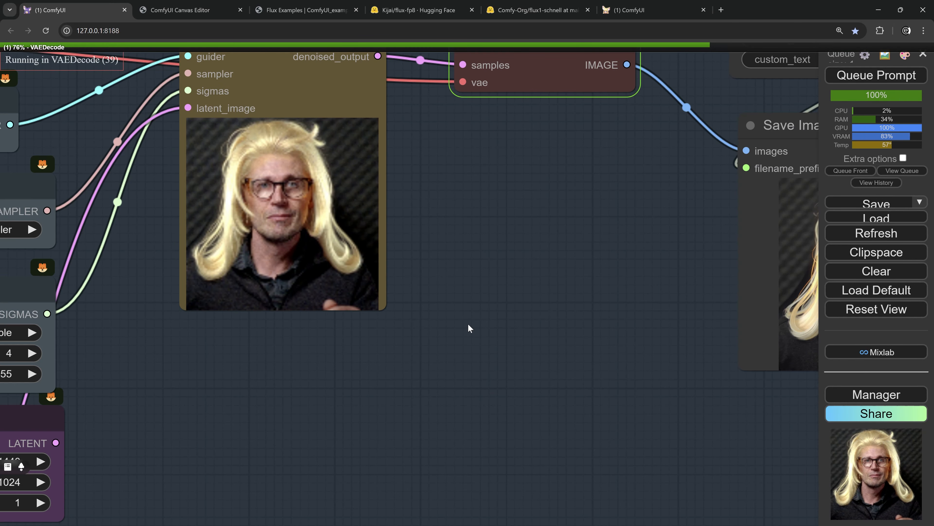
{"action": "scroll", "coordinate": [468, 324], "scroll_direction": "down", "scroll_amount": 7}
{"action": "scroll", "coordinate": [551, 283], "scroll_direction": "up", "scroll_amount": 8}
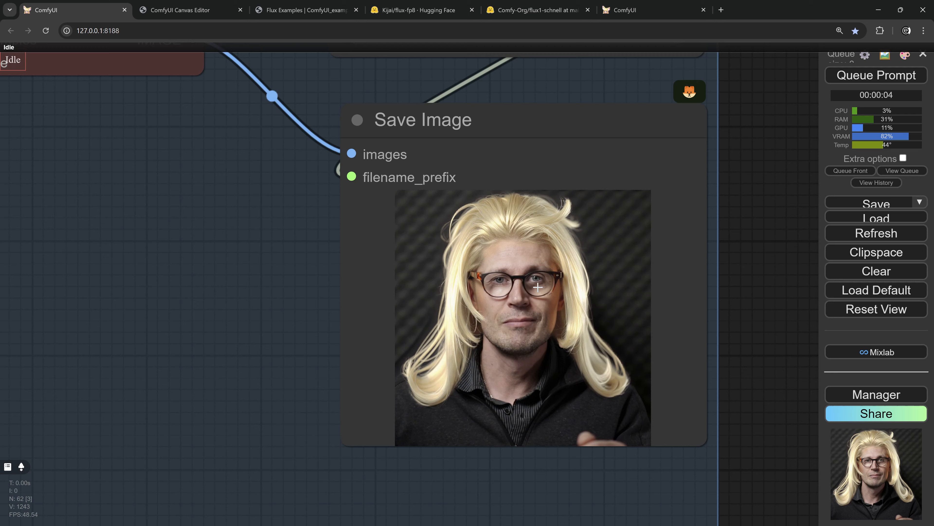
{"action": "scroll", "coordinate": [551, 283], "scroll_direction": "up", "scroll_amount": 2}
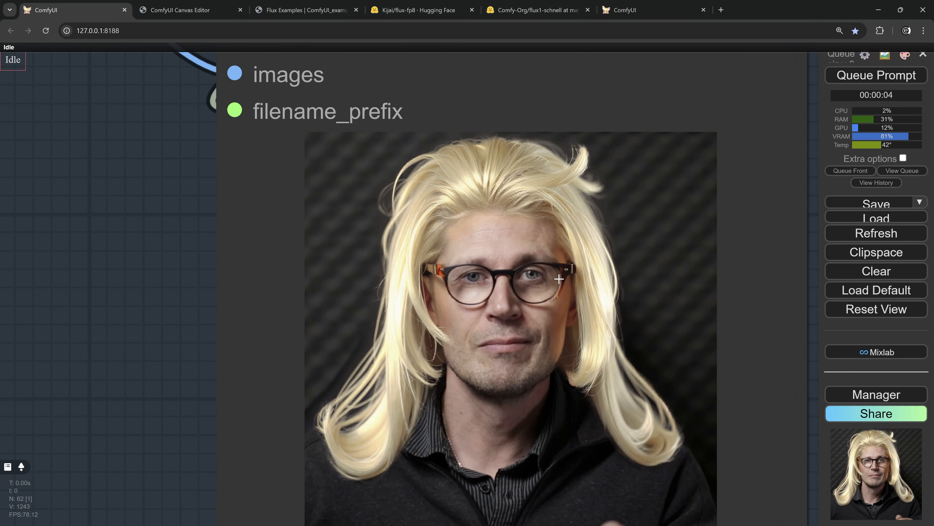
Step: Examine the inpainted blonde hair in the Save Image result up close, and review it alongside the SamplerCustomAdvanced preview and surrounding output nodes
{"action": "scroll", "coordinate": [559, 279], "scroll_direction": "up", "scroll_amount": 1}
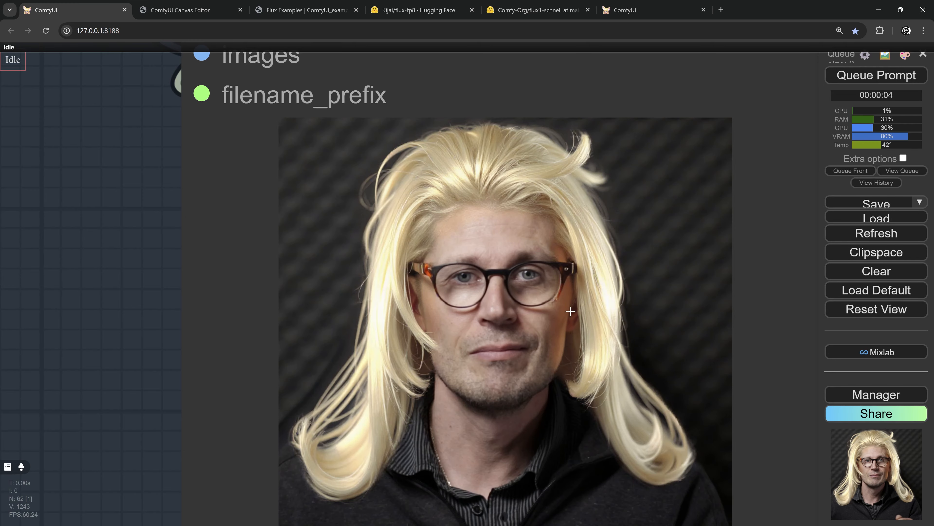
{"action": "scroll", "coordinate": [424, 335], "scroll_direction": "down", "scroll_amount": 1}
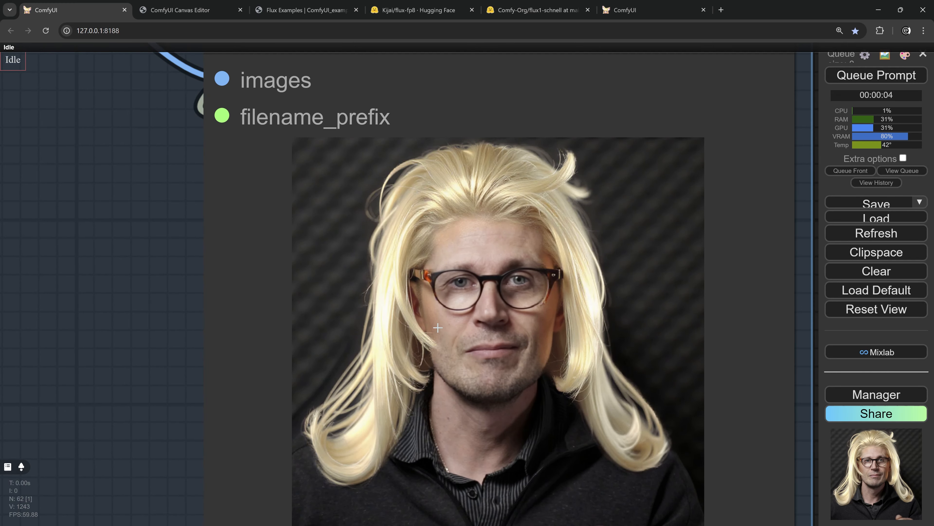
{"action": "scroll", "coordinate": [438, 327], "scroll_direction": "down", "scroll_amount": 6}
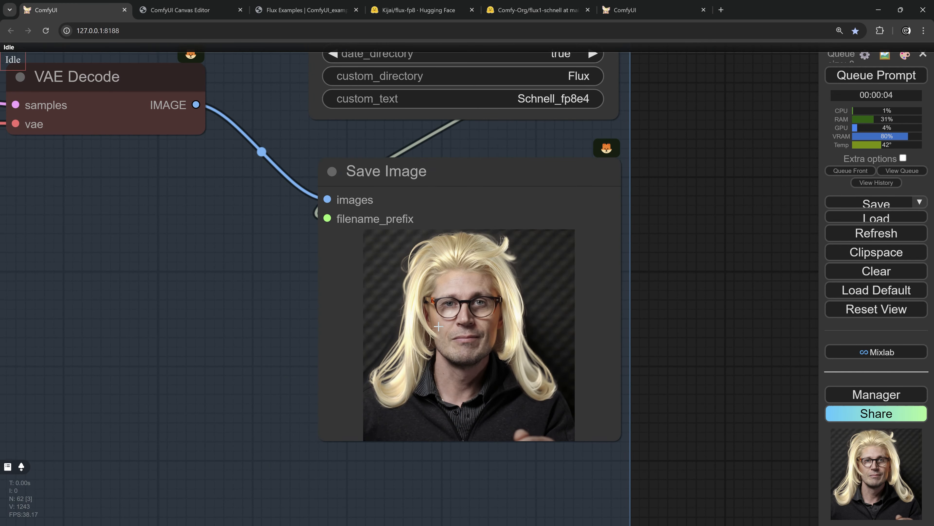
{"action": "scroll", "coordinate": [437, 326], "scroll_direction": "down", "scroll_amount": 4}
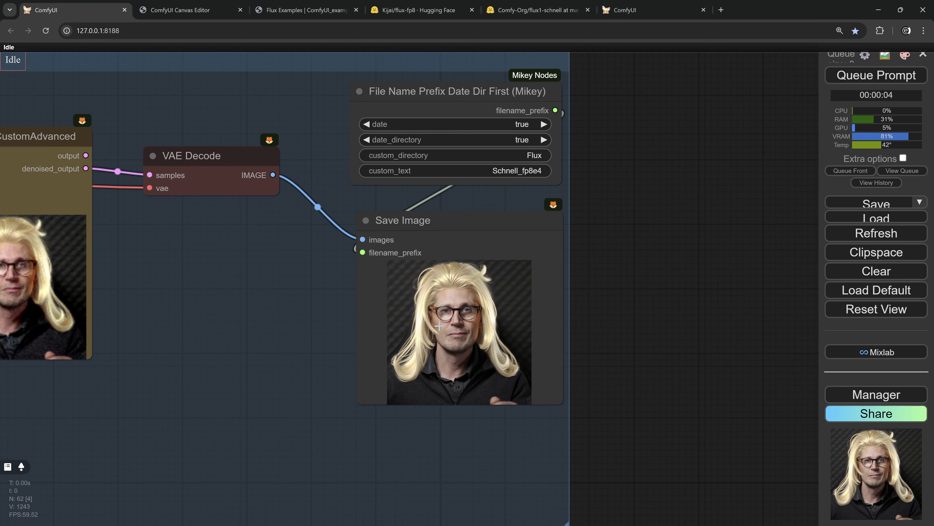
{"action": "scroll", "coordinate": [439, 326], "scroll_direction": "down", "scroll_amount": 4}
{"action": "left_click_drag", "start_coordinate": [642, 365], "coordinate": [677, 340]}
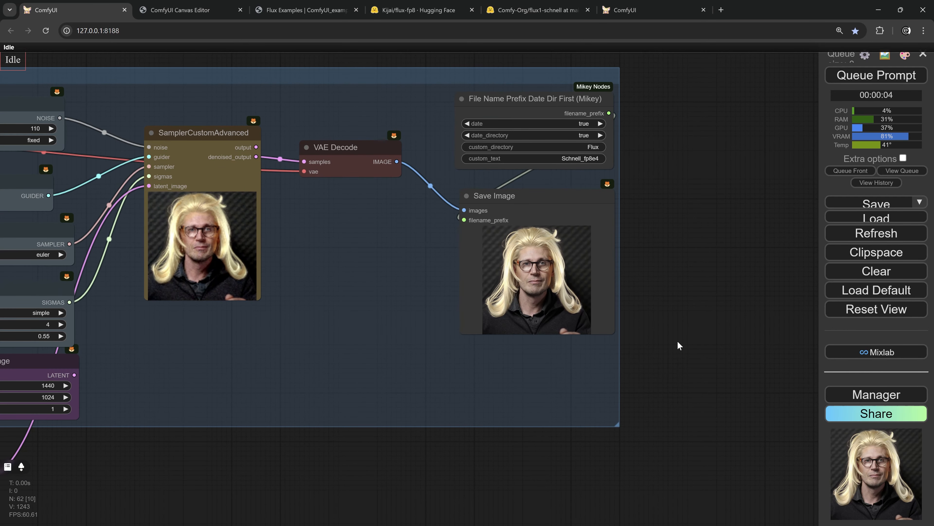
{"action": "left_click_drag", "start_coordinate": [286, 390], "coordinate": [514, 357]}
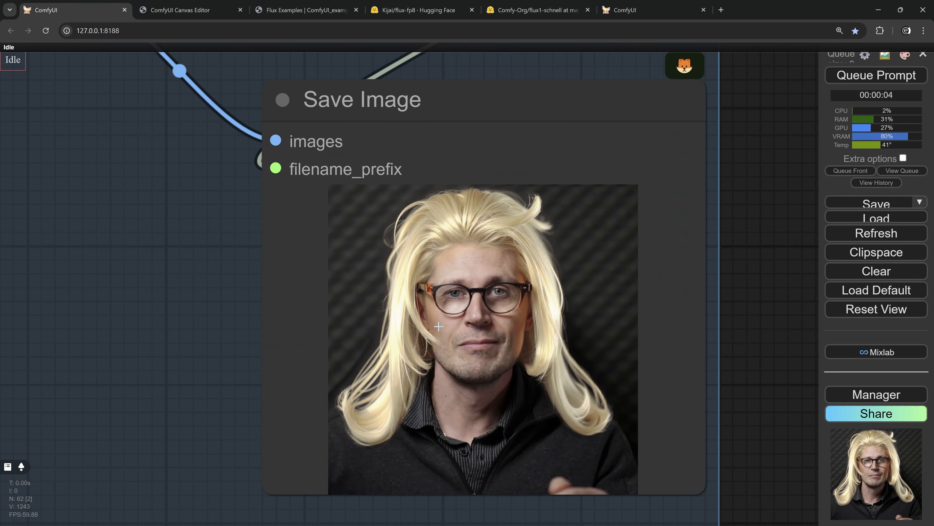
{"action": "scroll", "coordinate": [438, 326], "scroll_direction": "down", "scroll_amount": 4}
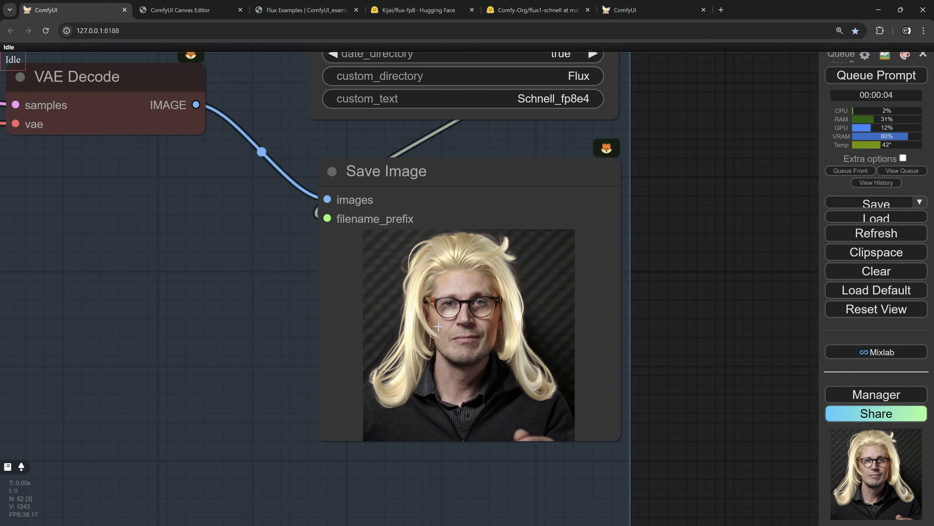
{"action": "scroll", "coordinate": [438, 326], "scroll_direction": "down", "scroll_amount": 3}
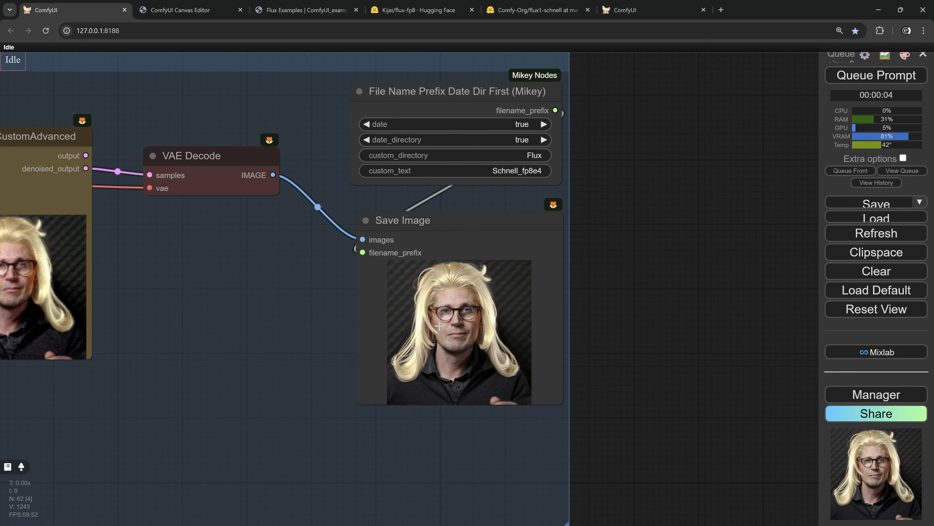
{"action": "scroll", "coordinate": [438, 326], "scroll_direction": "down", "scroll_amount": 2}
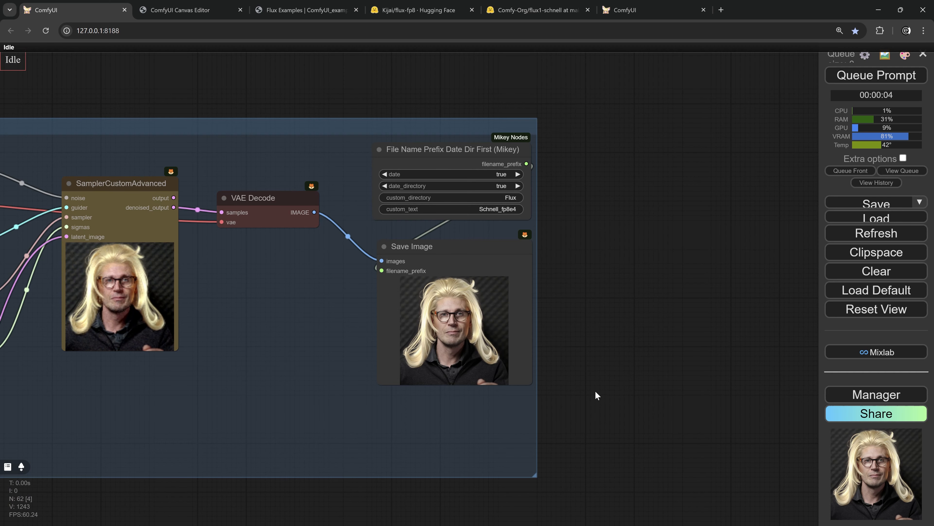
{"action": "left_click_drag", "start_coordinate": [596, 394], "coordinate": [678, 343]}
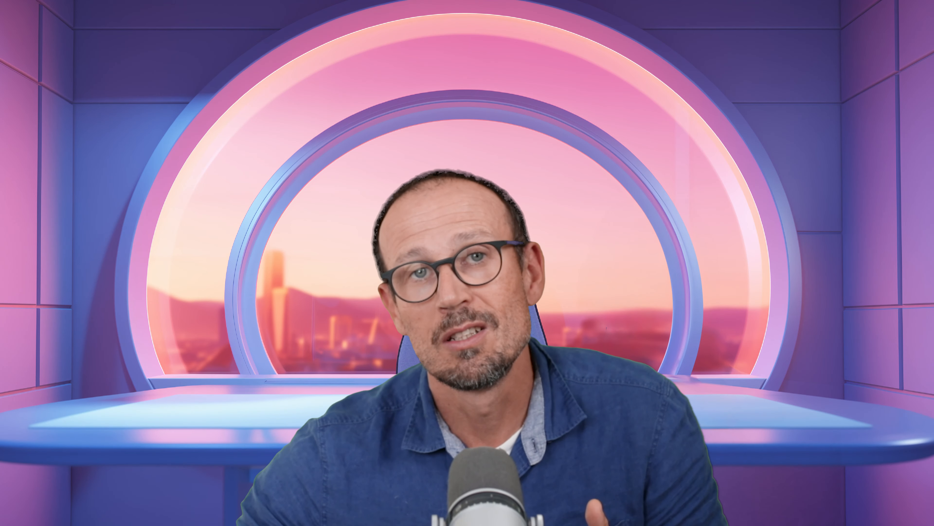